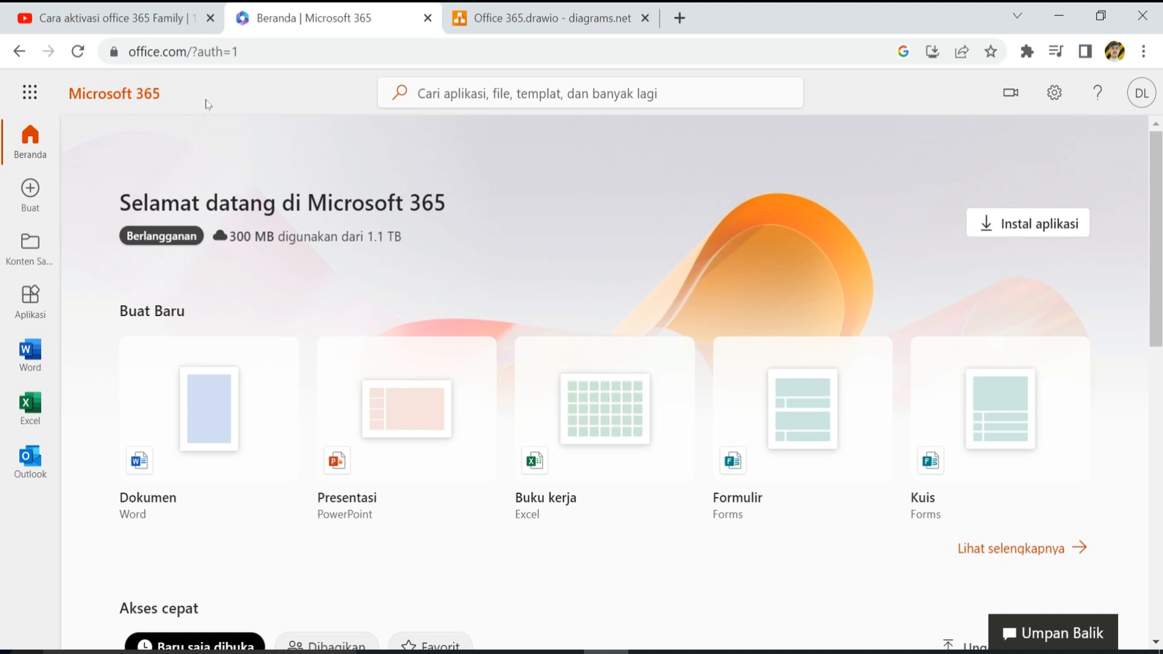
- Highlight the storage usage figure, then open OneDrive in a new browser tab from the app launcher
drag(430, 241, 285, 237)
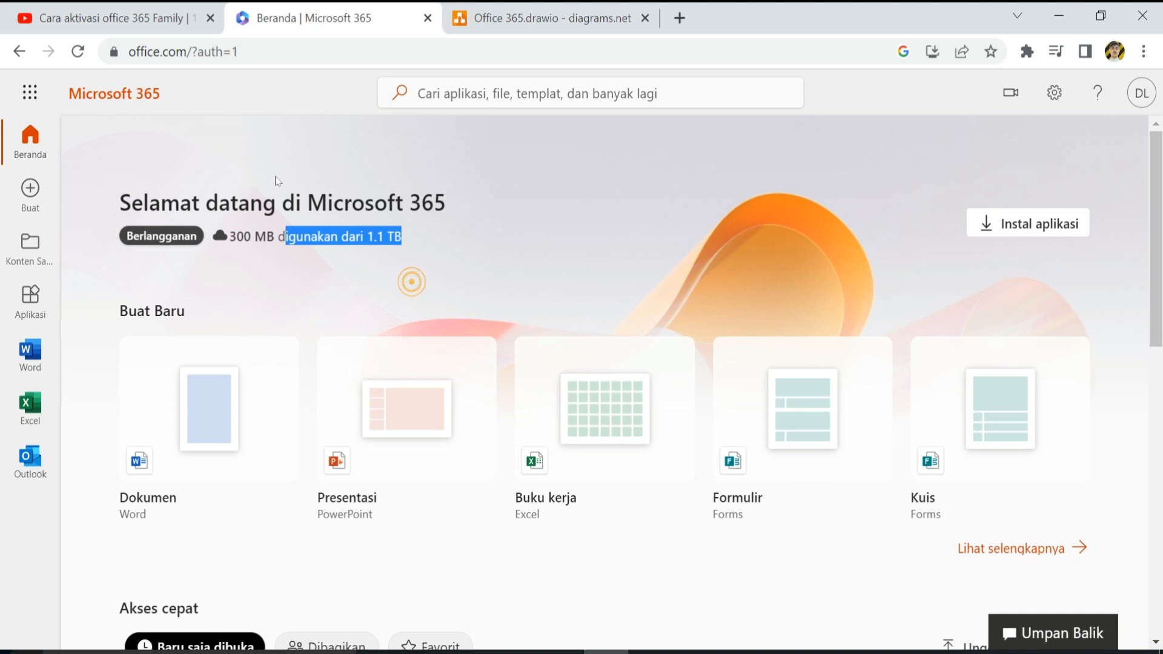
click(412, 250)
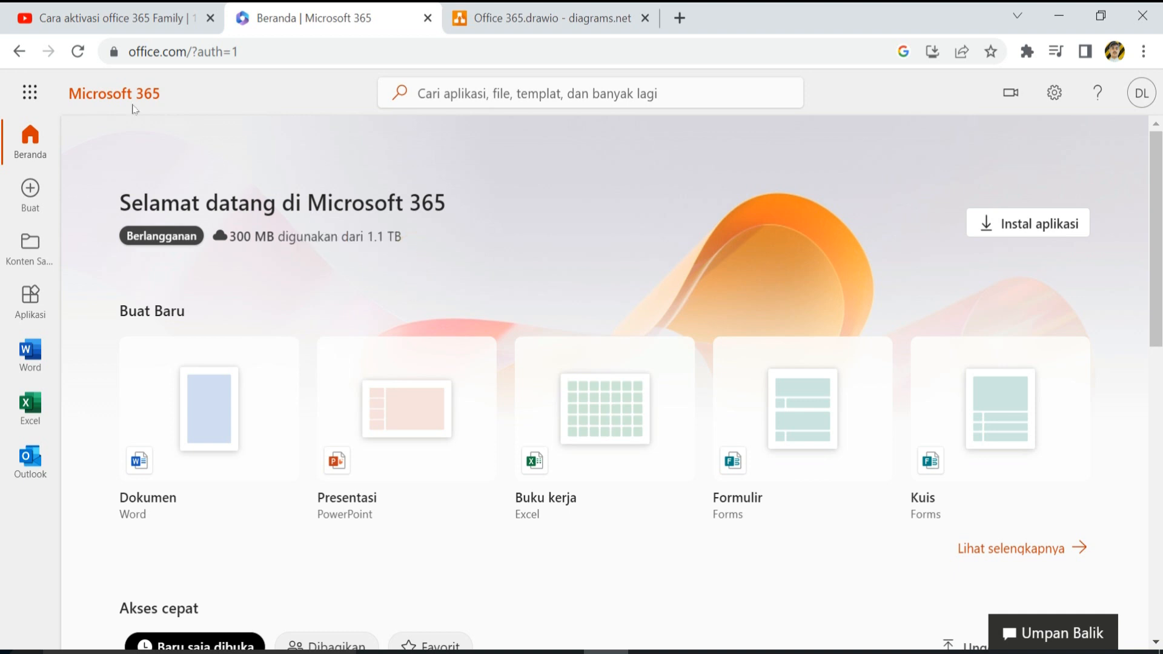
click(26, 88)
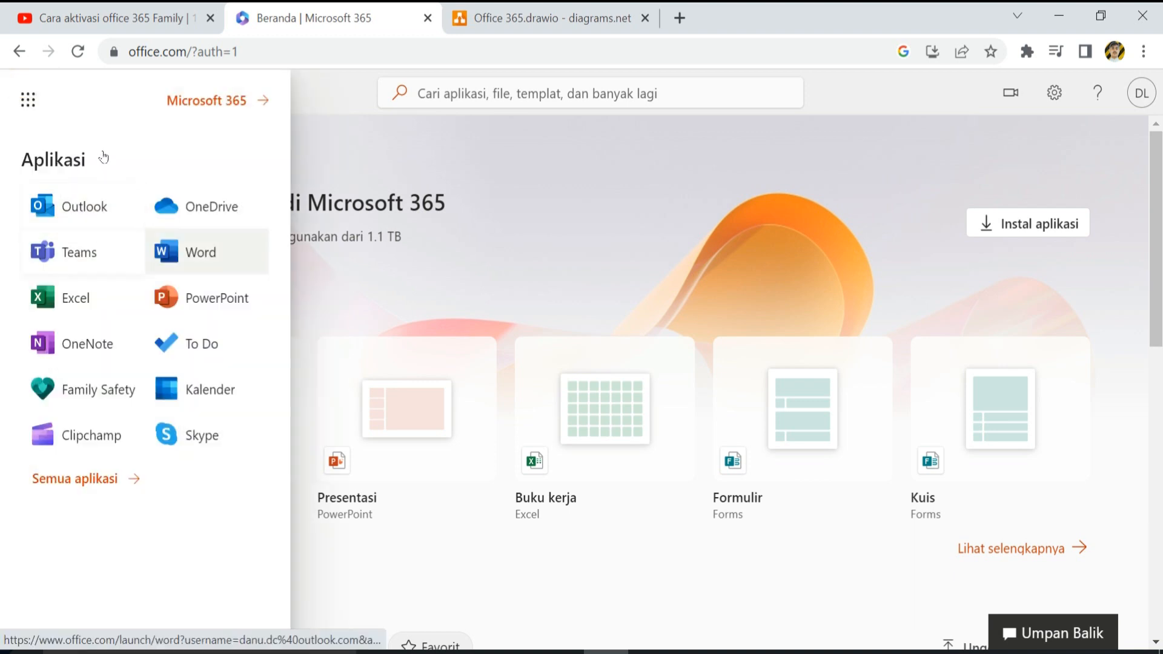
right_click(167, 210)
click(200, 226)
click(514, 23)
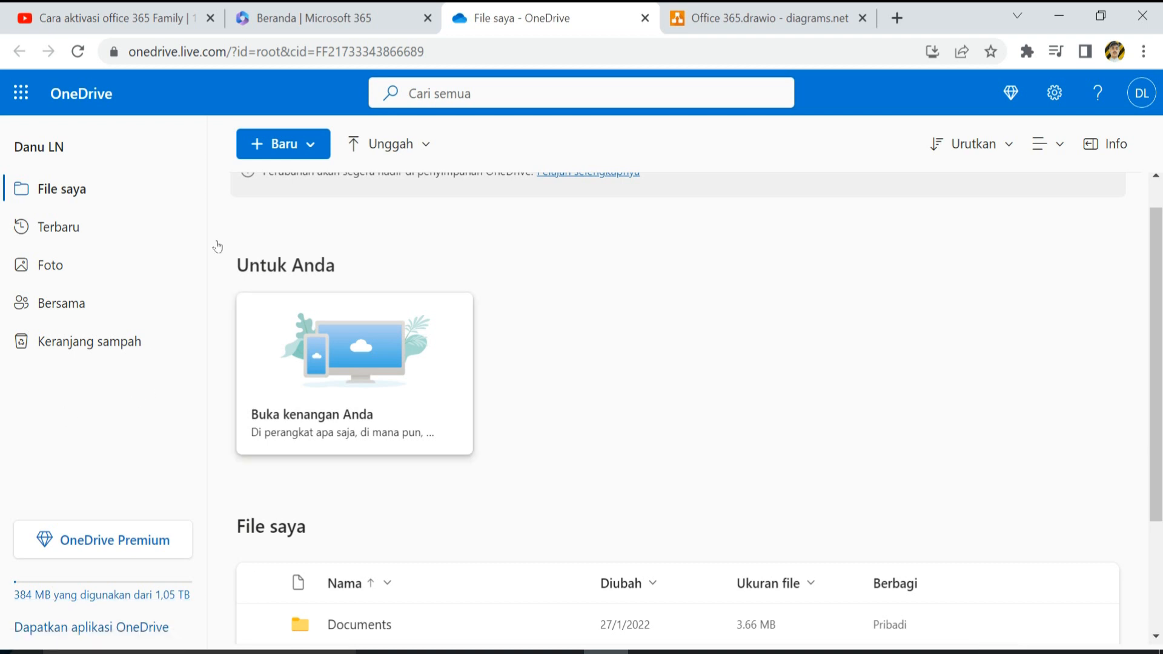
- Back on the Microsoft 365 home tab, open 'Akun Microsoft saya' from the DL account menu
click(257, 10)
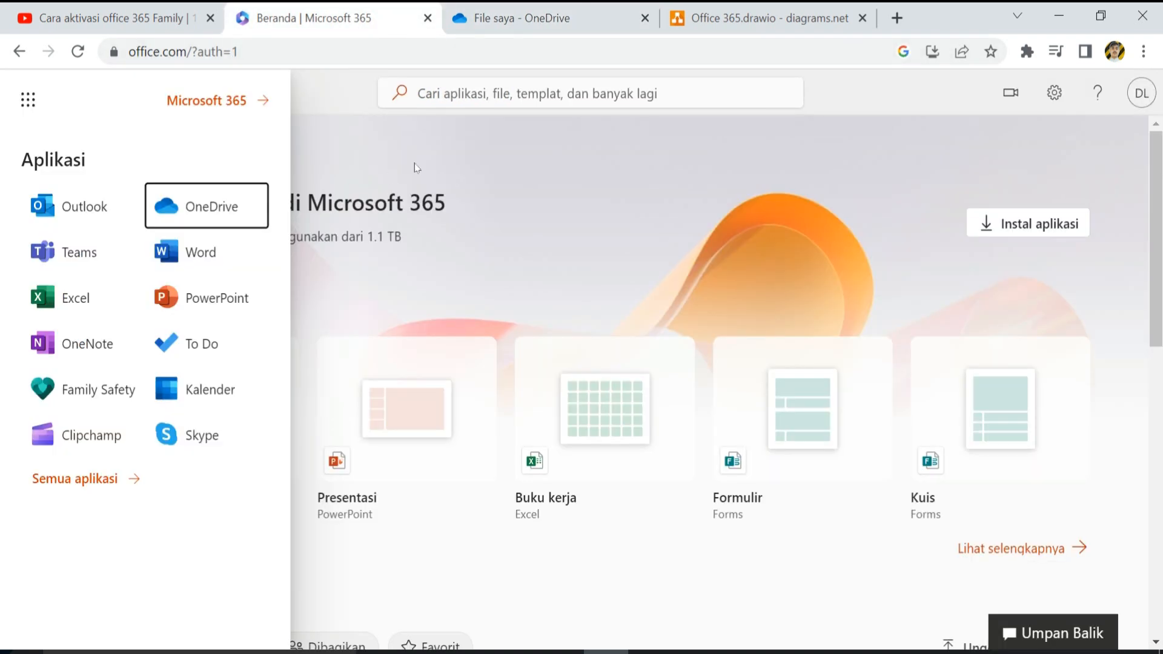
click(416, 148)
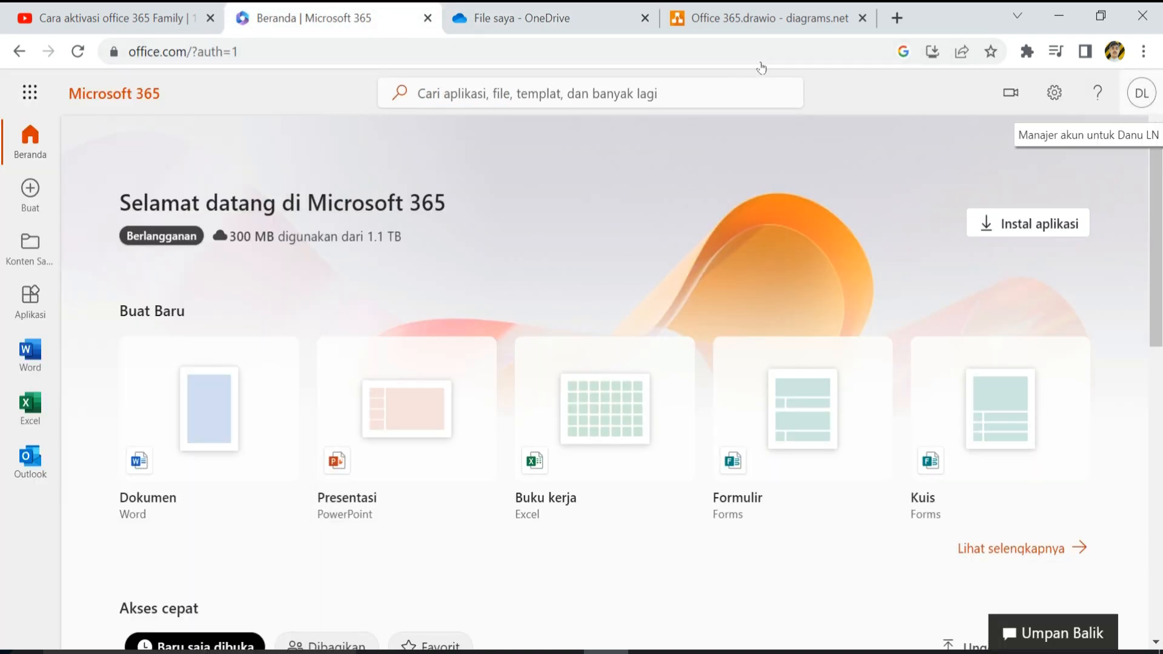
click(1142, 93)
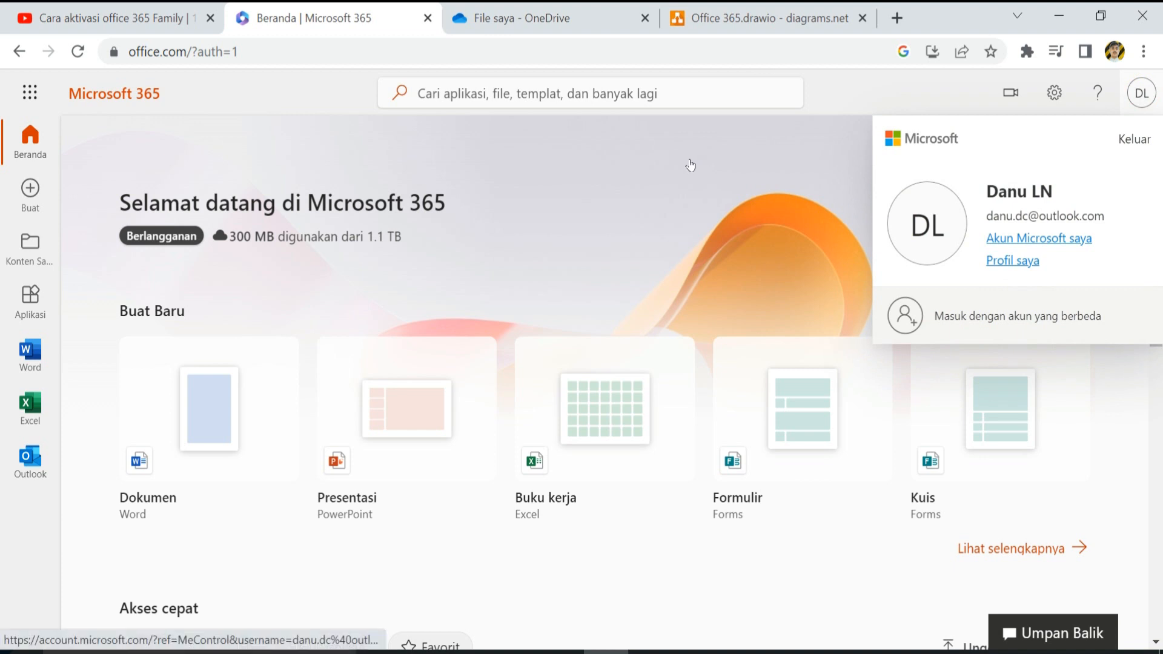
click(1036, 238)
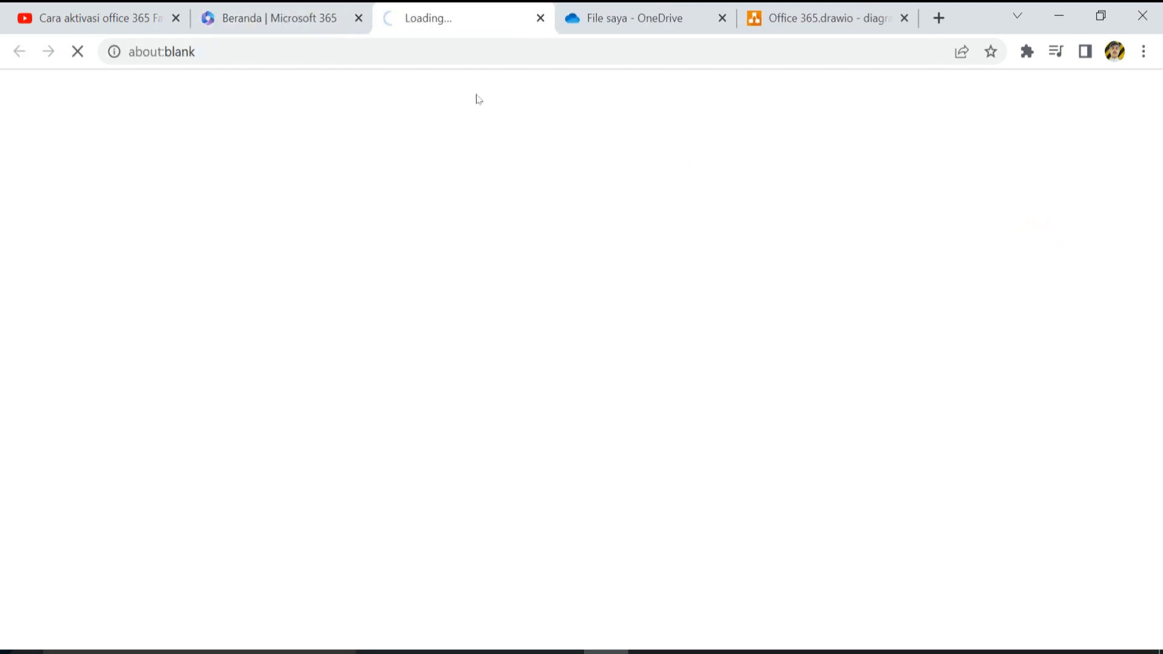
- Open 'Layanan & langganan' to show Microsoft 365 Family ending 4 Oktober 2023
click(282, 21)
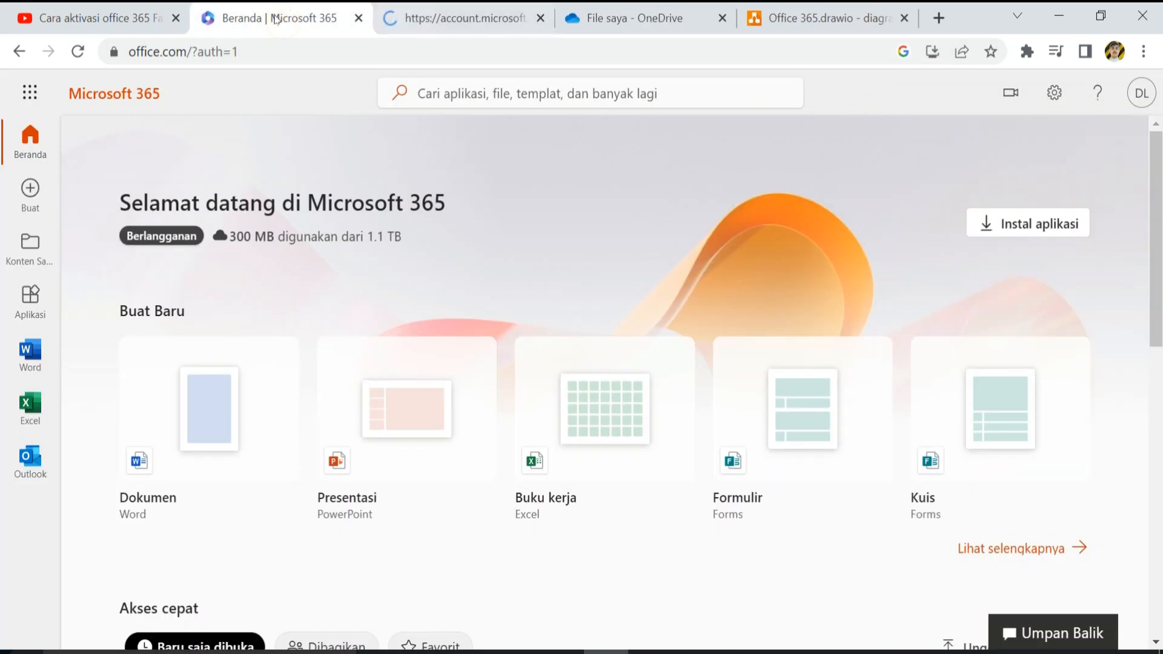
click(419, 24)
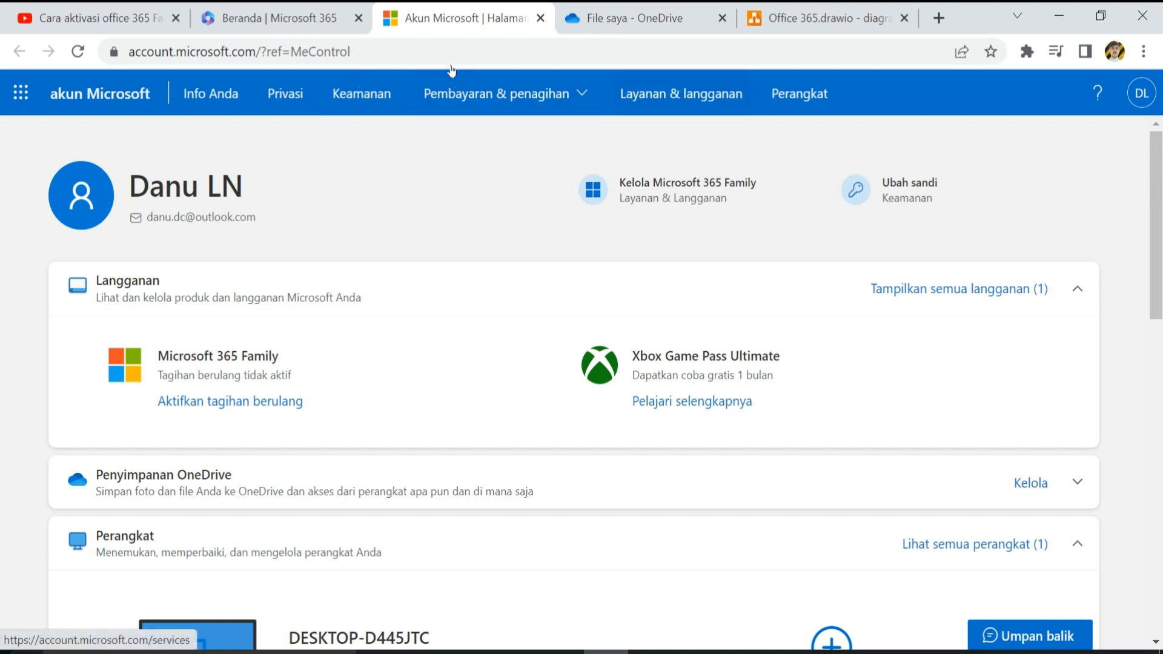
click(678, 96)
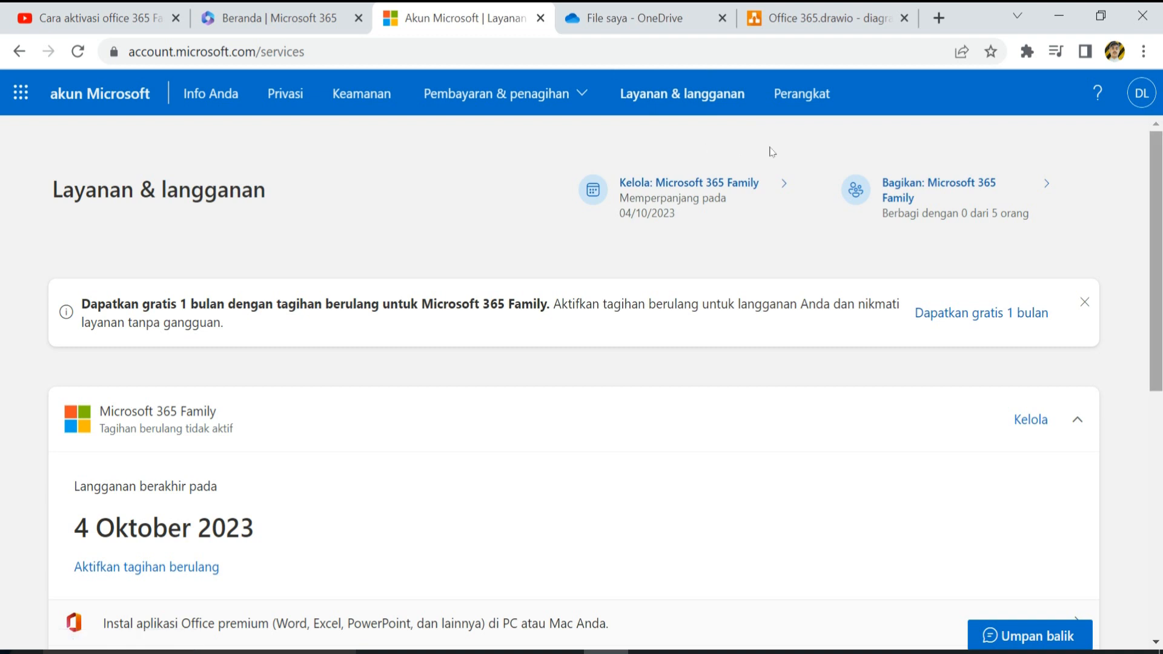
- Open 'Bagikan: Microsoft 365 Family' from the top right of the services page
scroll(770, 147, down, 1)
scroll(775, 142, up, 1)
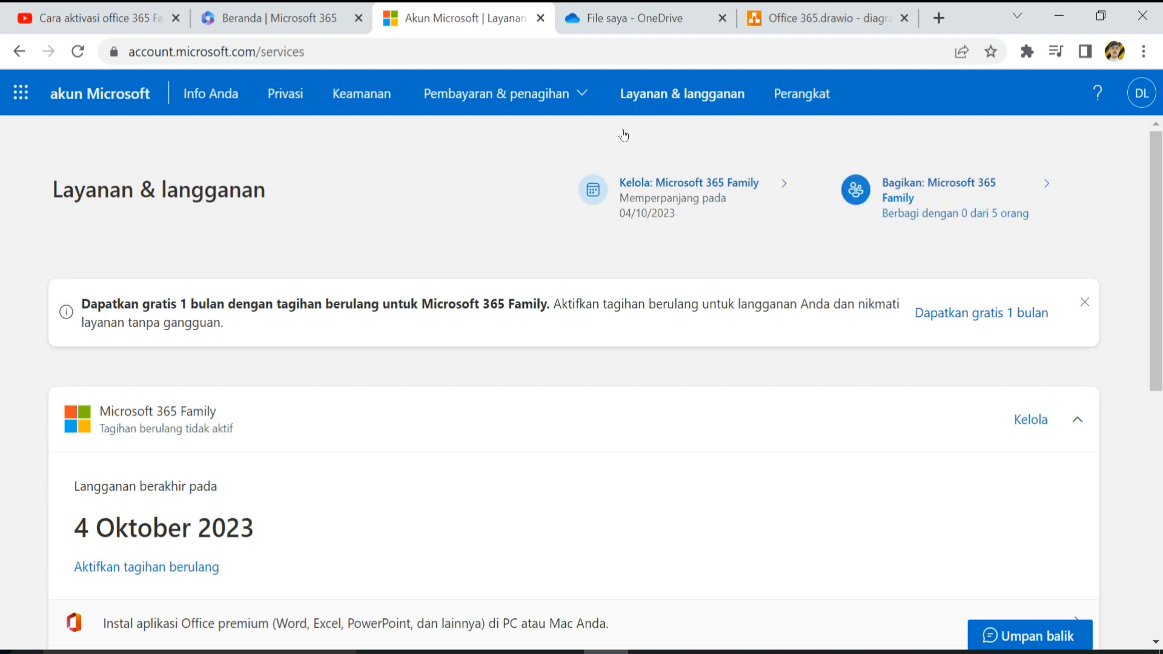
click(936, 194)
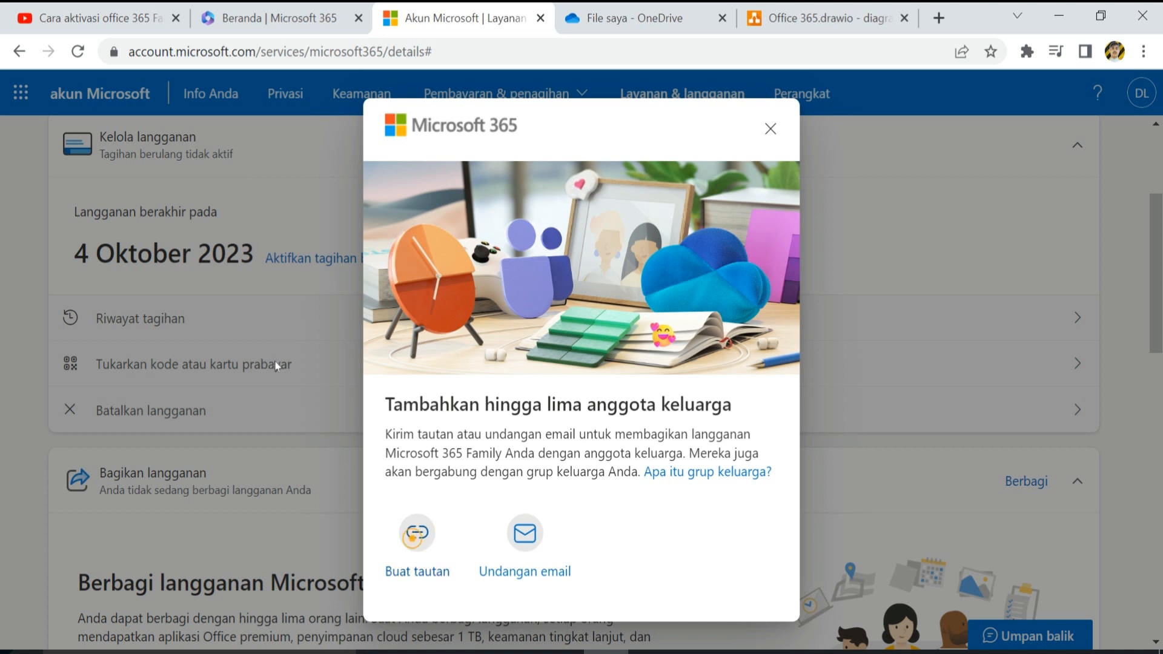
- Create a shareable invitation link, then close the share link dialog
click(417, 532)
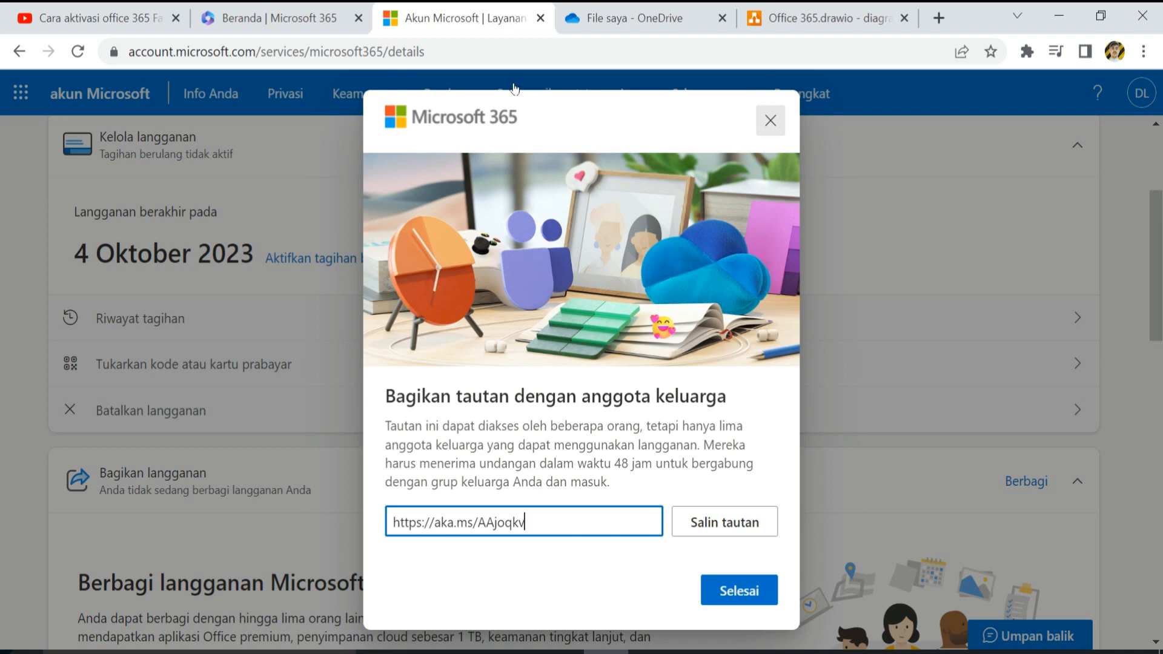
click(770, 120)
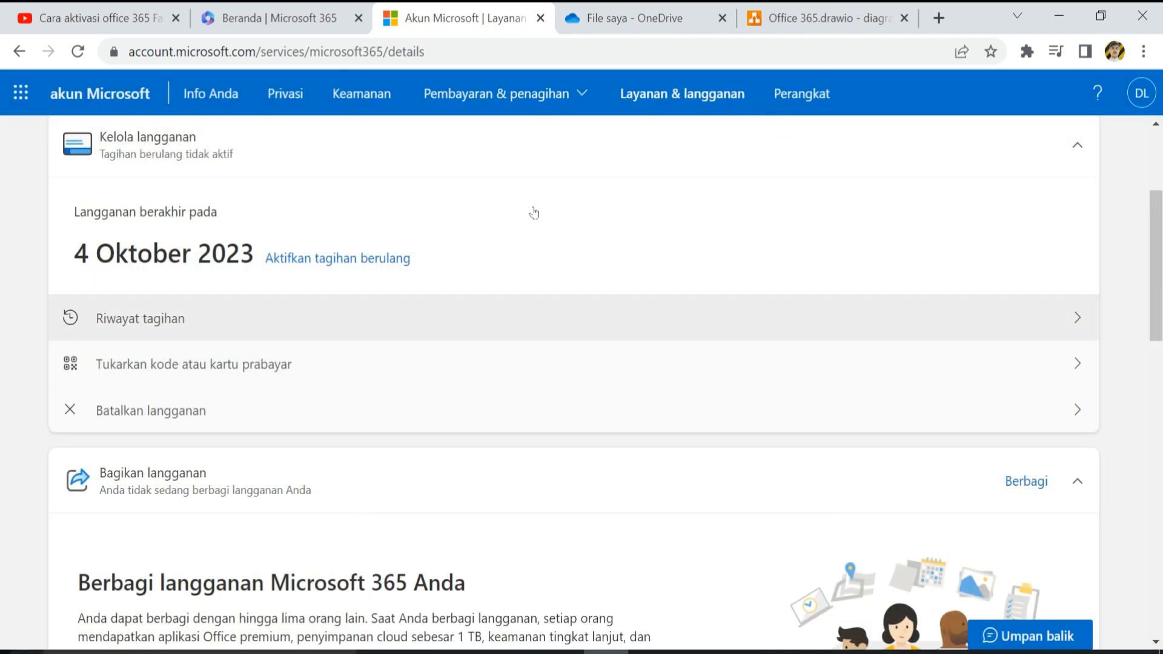
scroll(495, 200, up, 4)
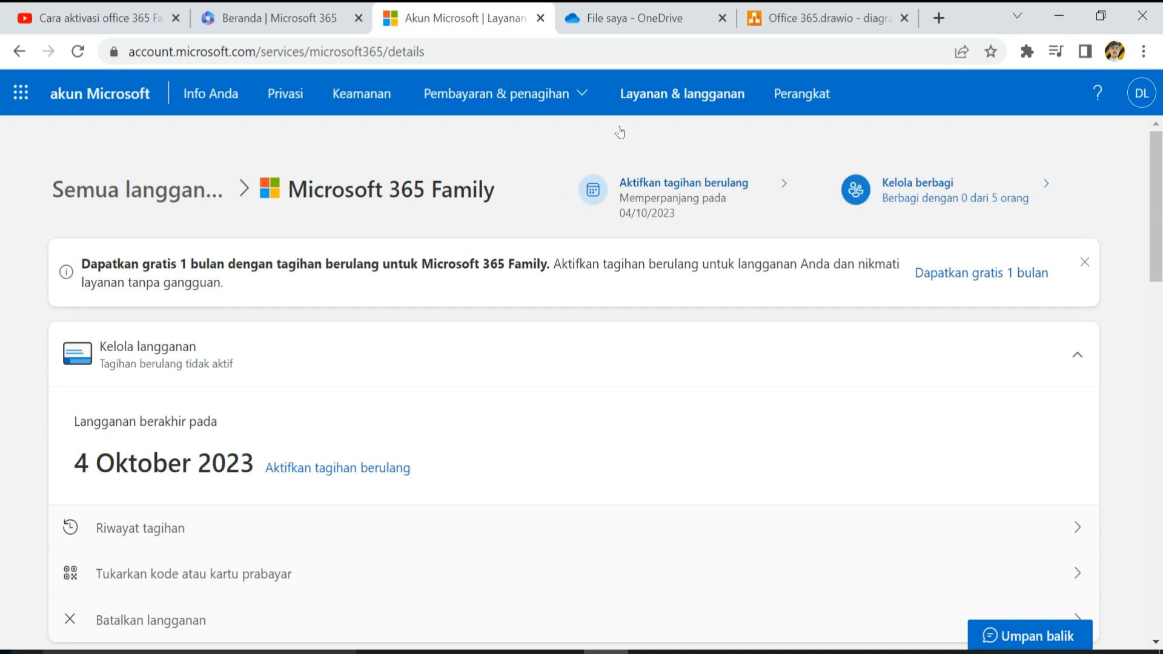
- Reopen family sharing, try the email invite option, and close it without inviting anyone
click(855, 190)
click(525, 541)
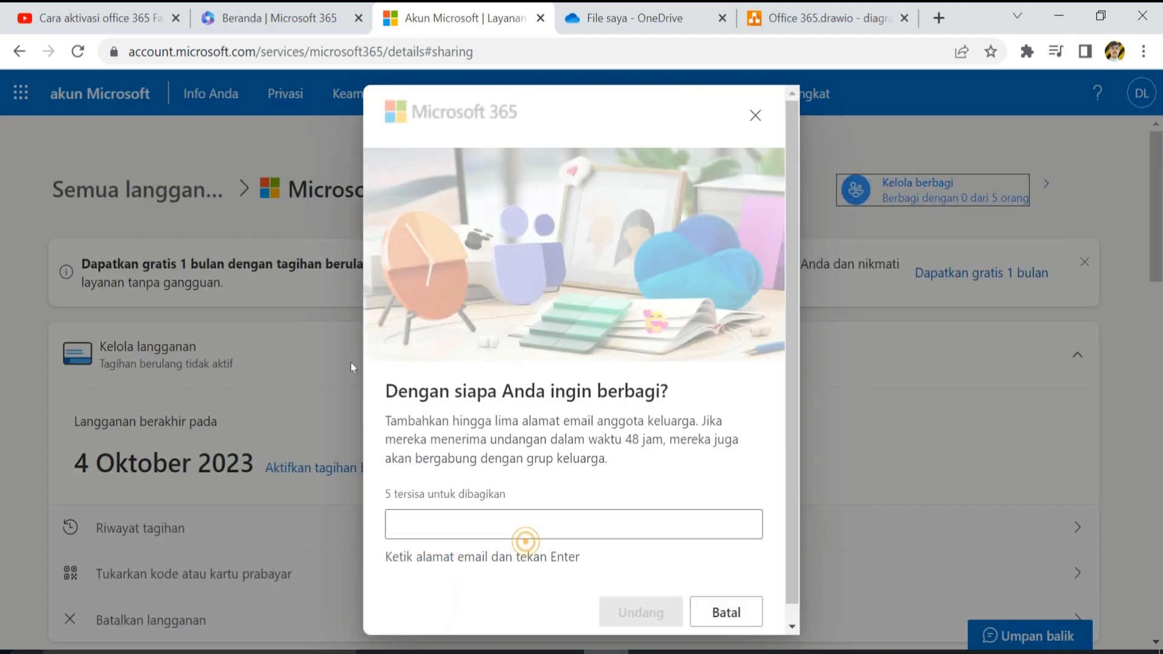
click(418, 525)
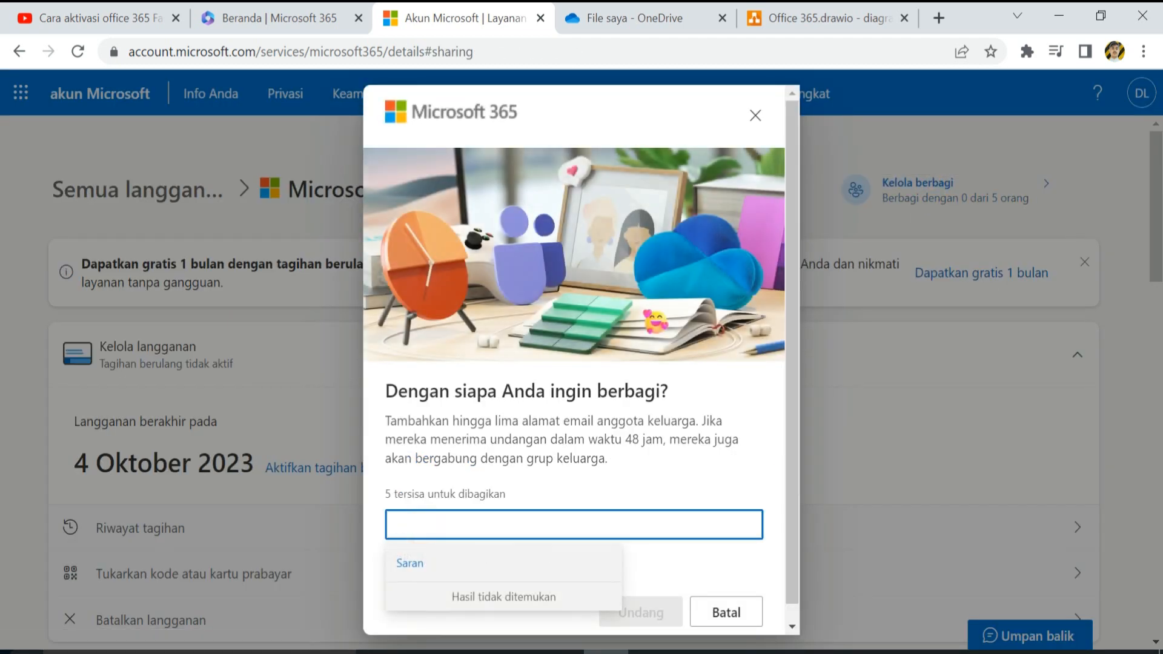
click(546, 471)
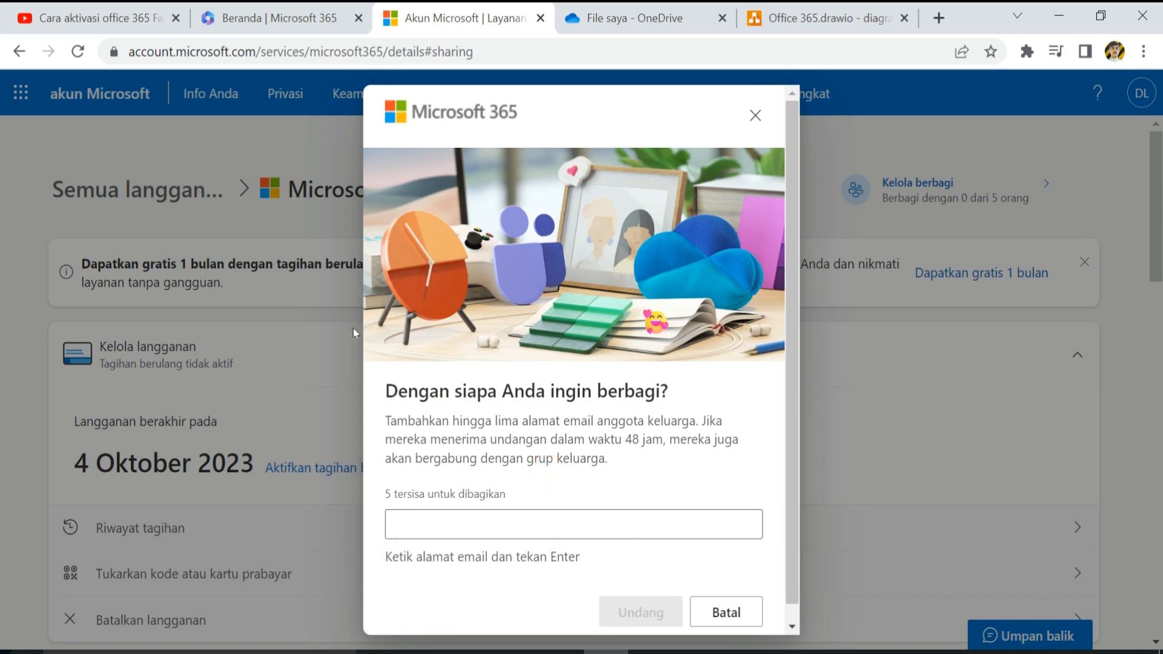
click(755, 115)
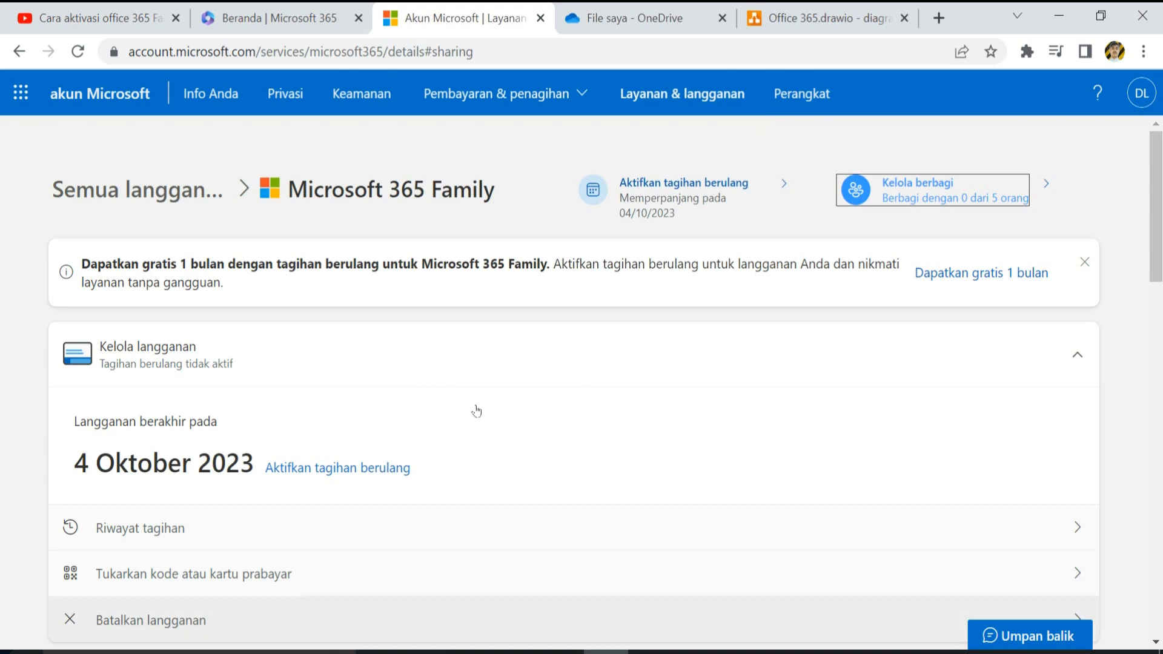
- Copy the account line from the office.com login and trim it to just the email address
key(alt+Tab)
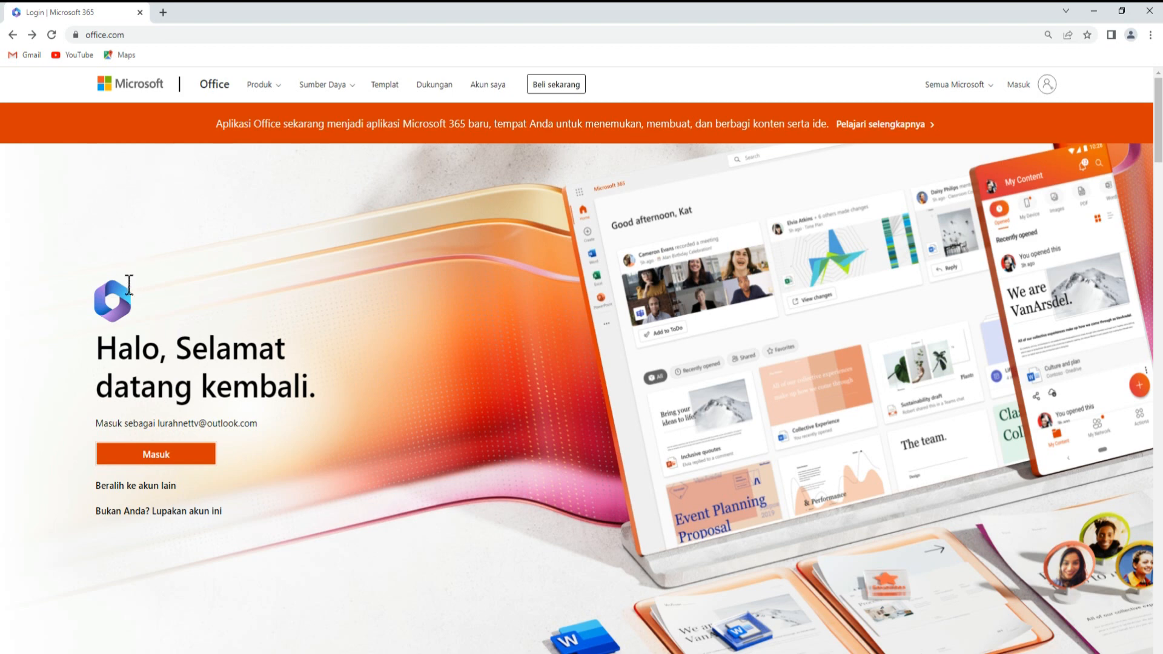
drag(153, 423, 251, 423)
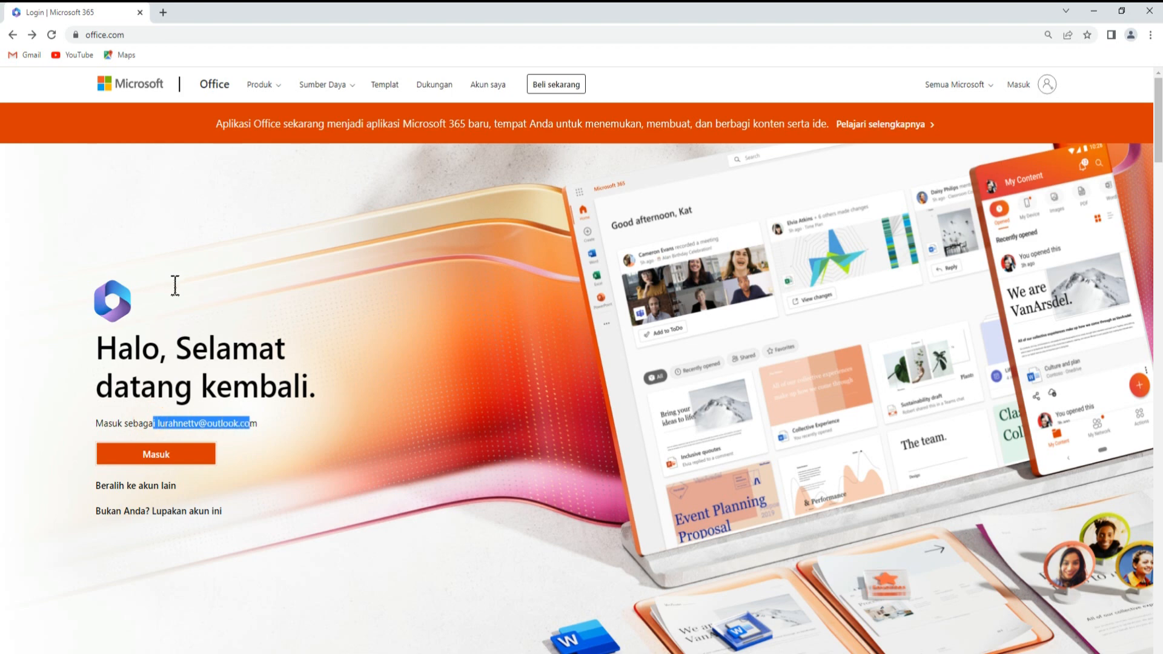
triple_click(184, 418)
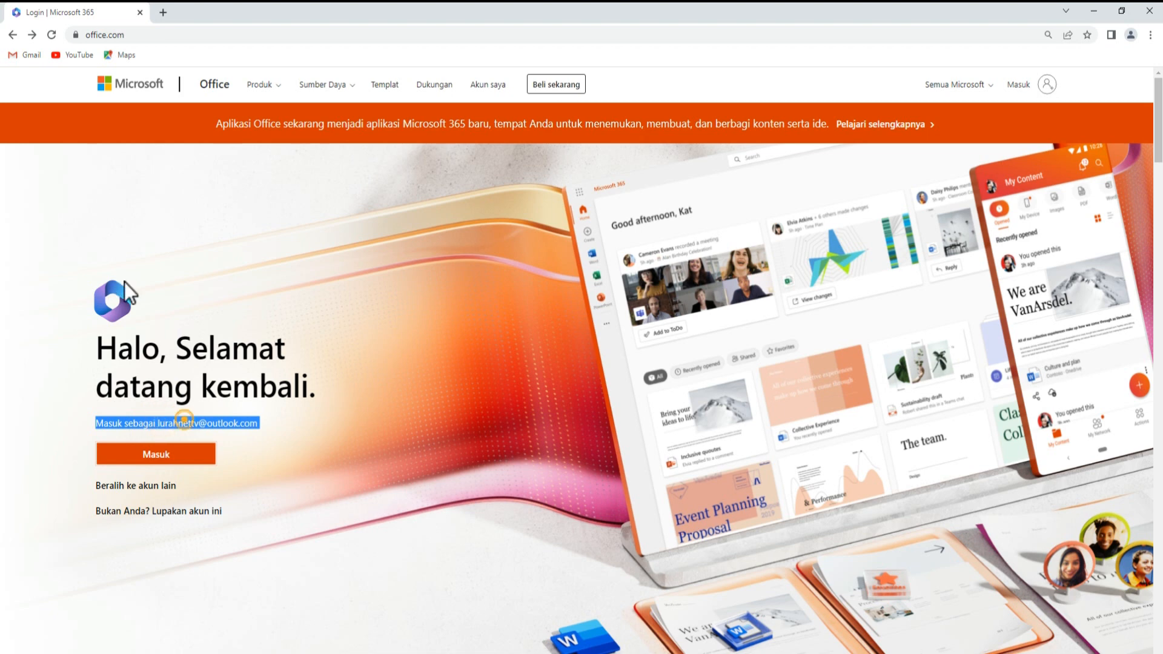
right_click(184, 419)
click(223, 430)
key(super+r)
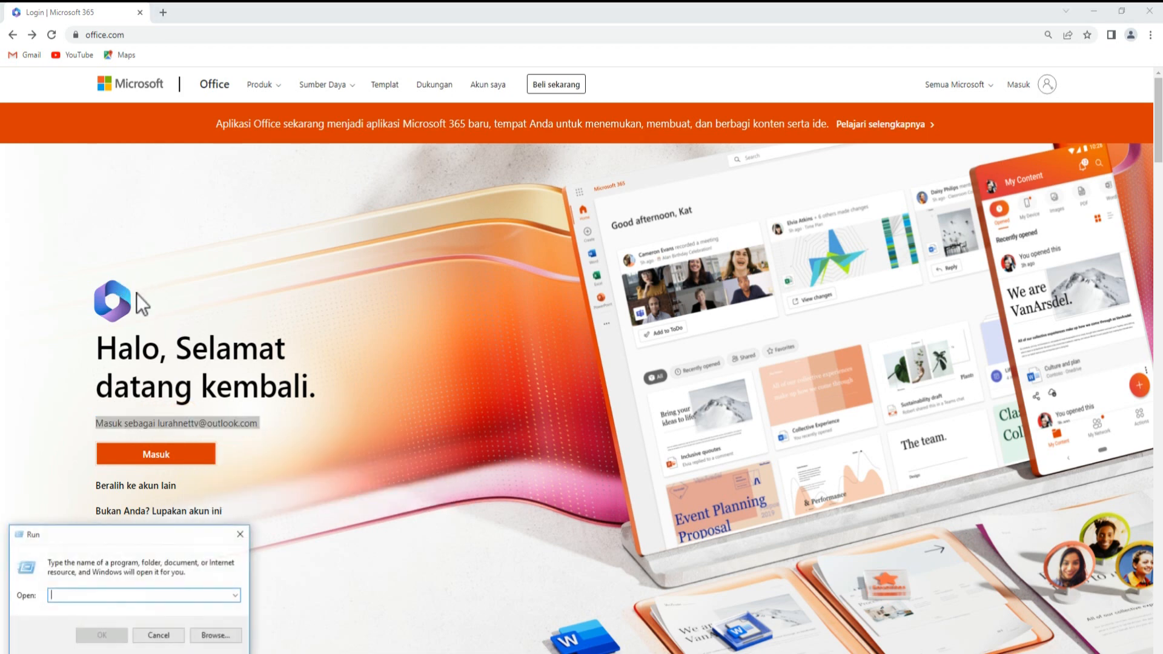
key(ctrl+v)
key(Home)
key(shift+Right)
key(shift+Right)
key(shift+Right)
key(shift+Right)
key(shift+Right)
key(shift+Right)
key(shift+Right)
key(shift+Right)
key(shift+Right)
key(shift+Right)
key(shift+Right)
key(shift+Right)
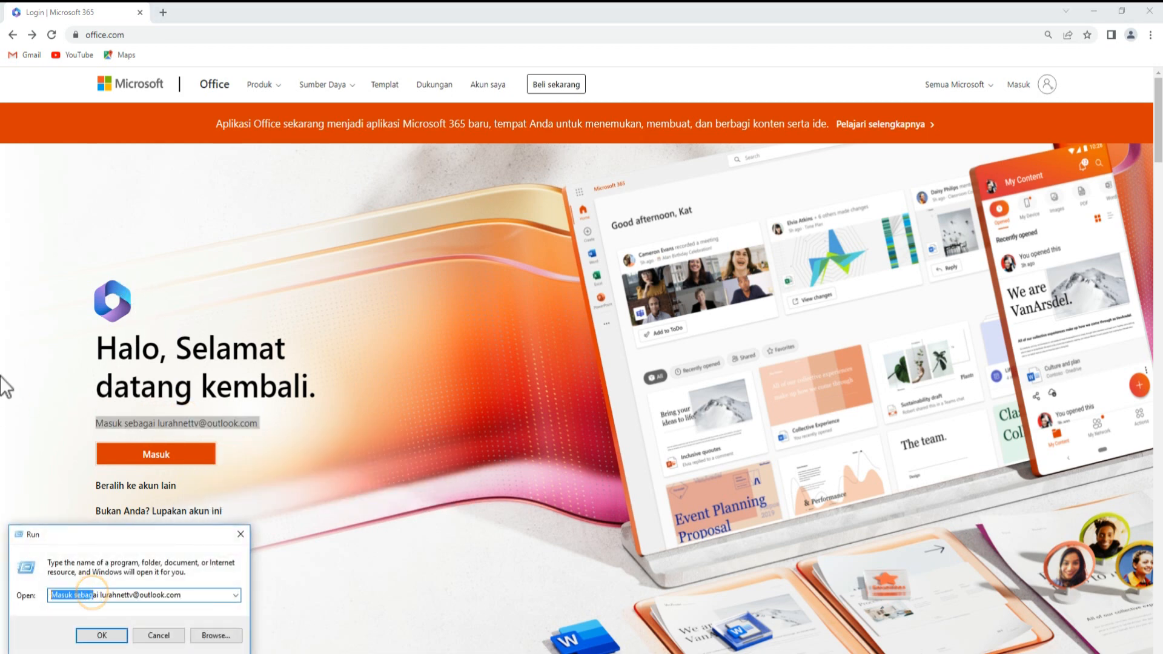
key(Delete)
key(Delete)
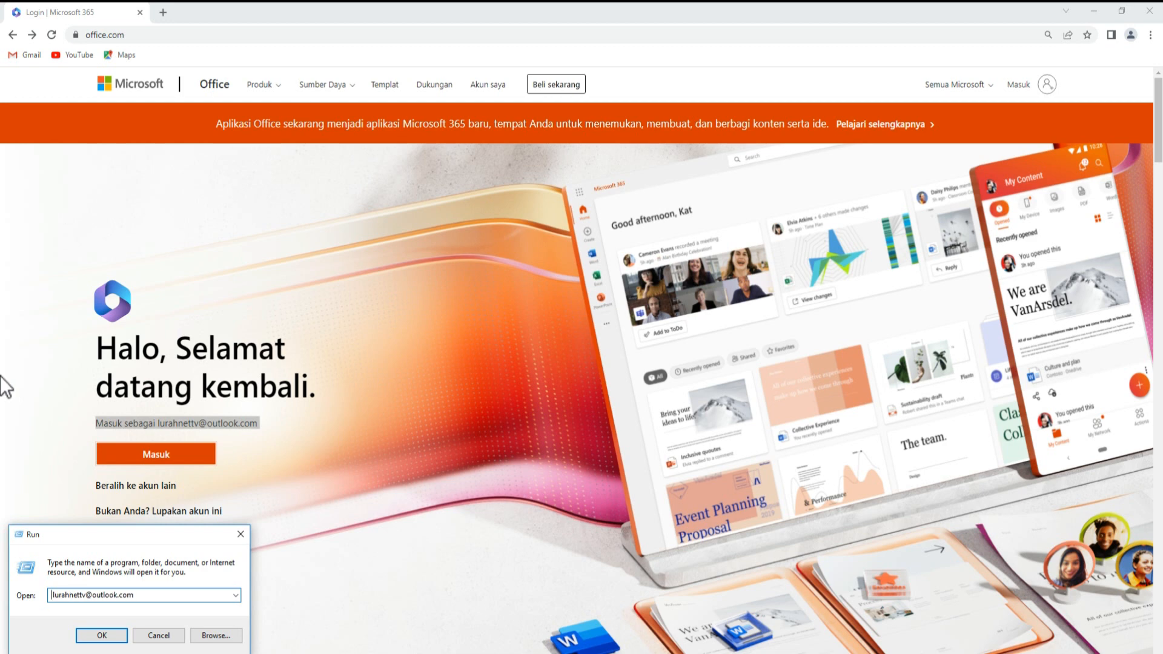
key(Delete)
key(shift+End)
key(ctrl+x)
click(395, 469)
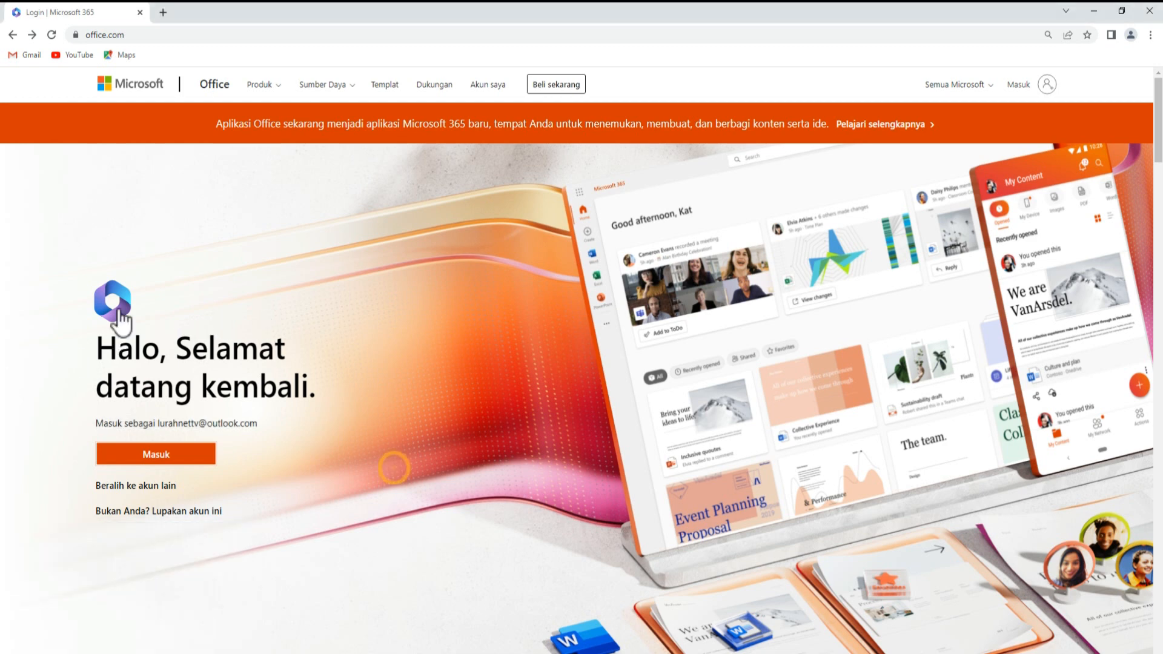
- Sign in with the account password, tick 'Jangan tampilkan ini lagi' and stay signed in
click(177, 447)
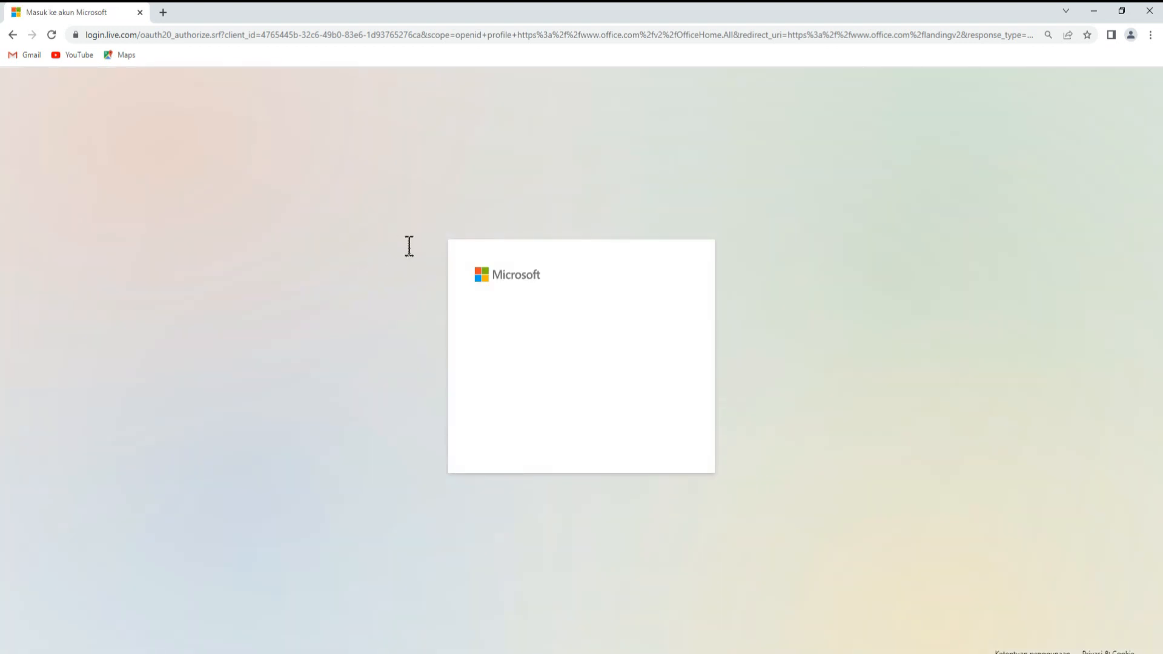
text(•••••••••)
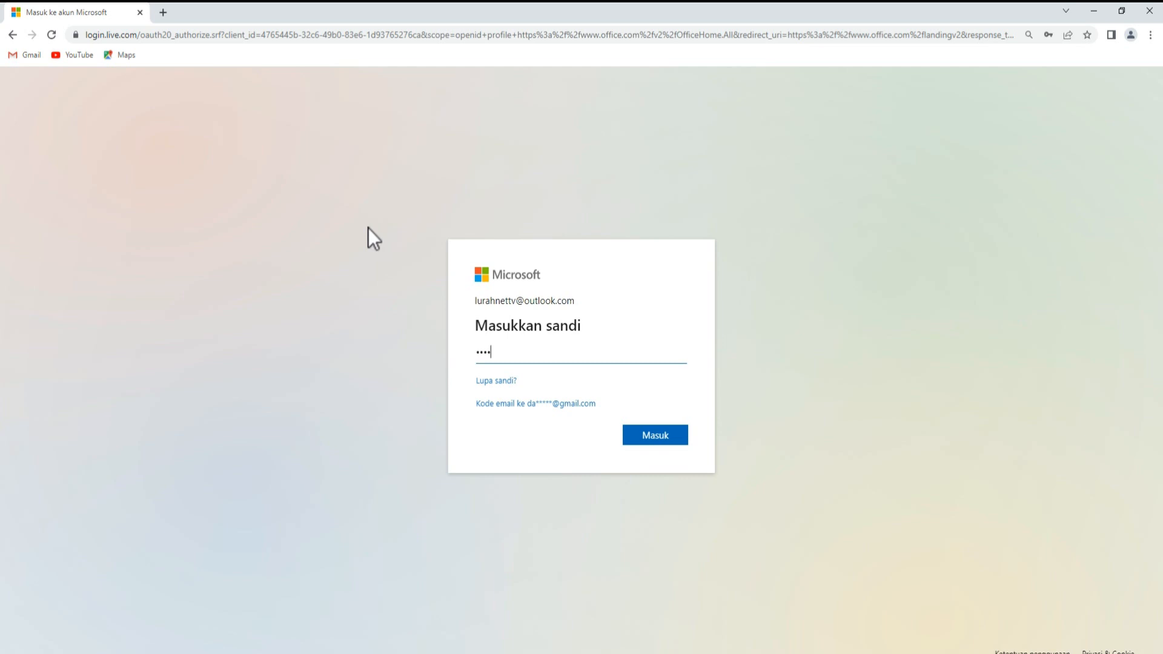
key(Return)
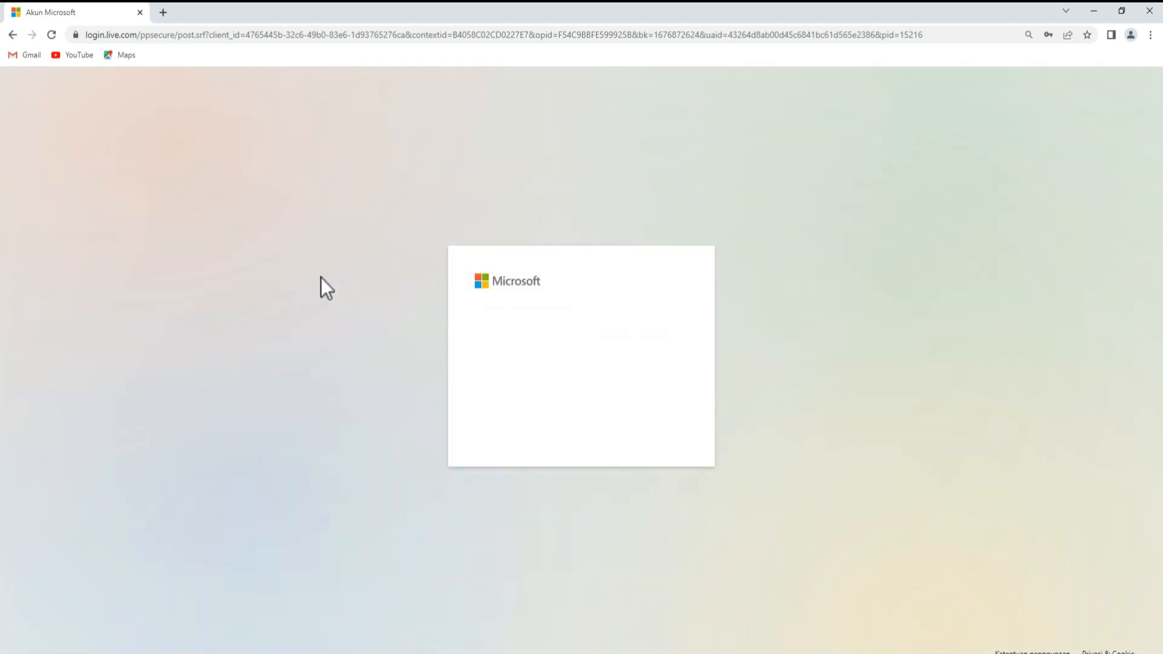
click(515, 397)
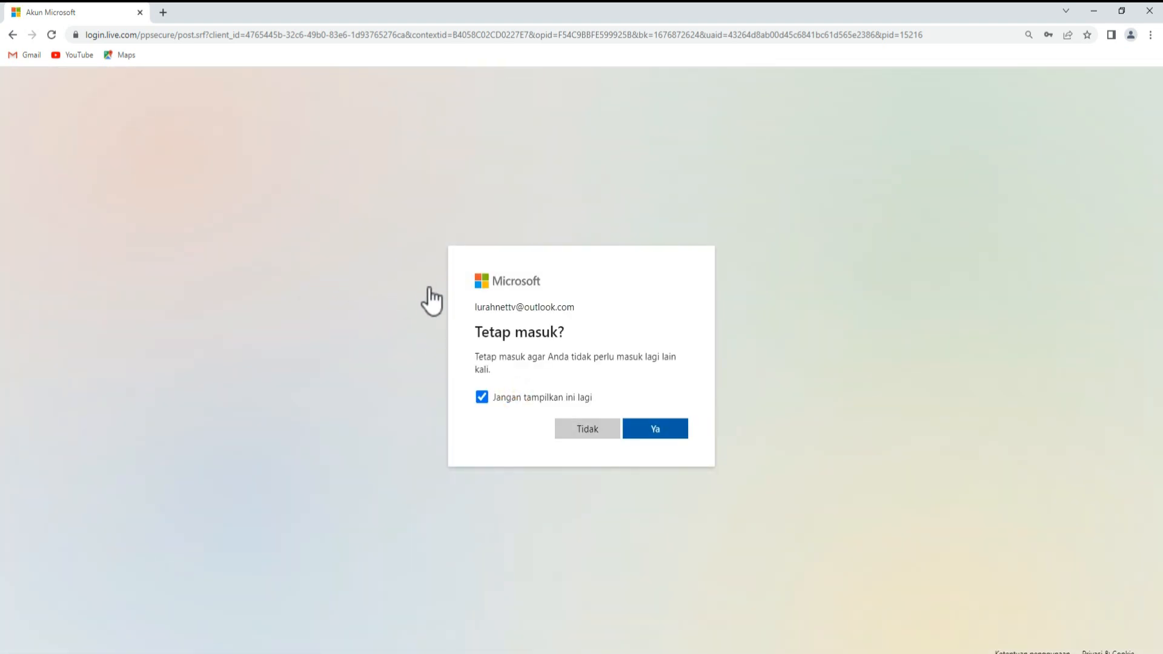
key(Return)
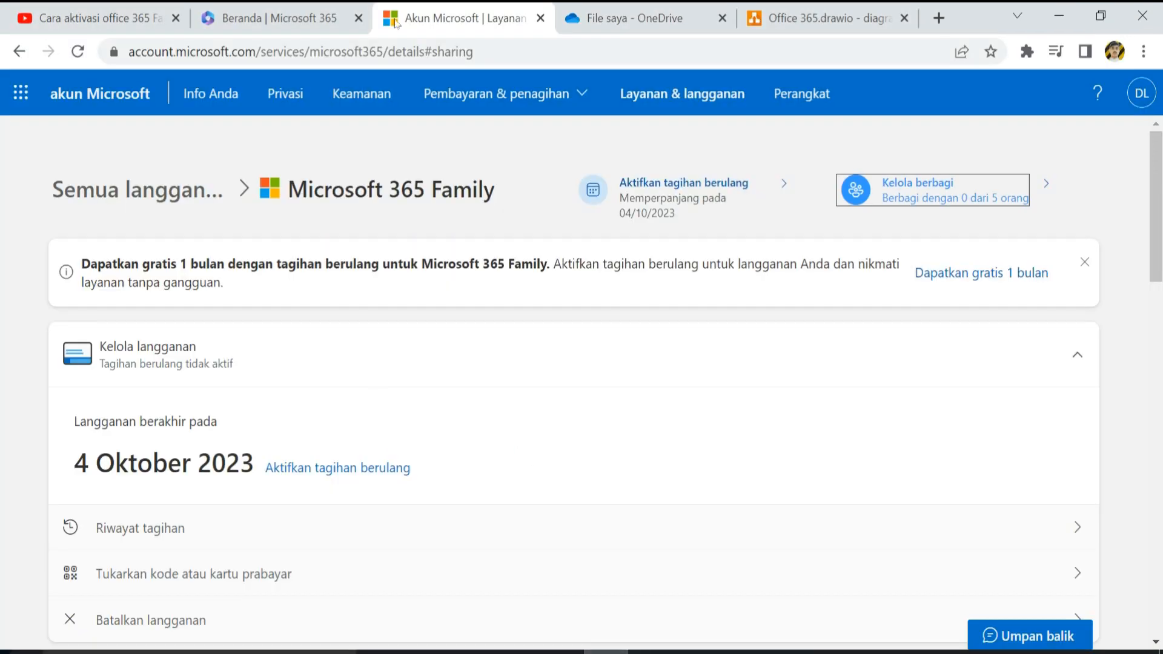
- In Office 365.drawio, replace User 1's placeholder email with the copied member address
click(787, 19)
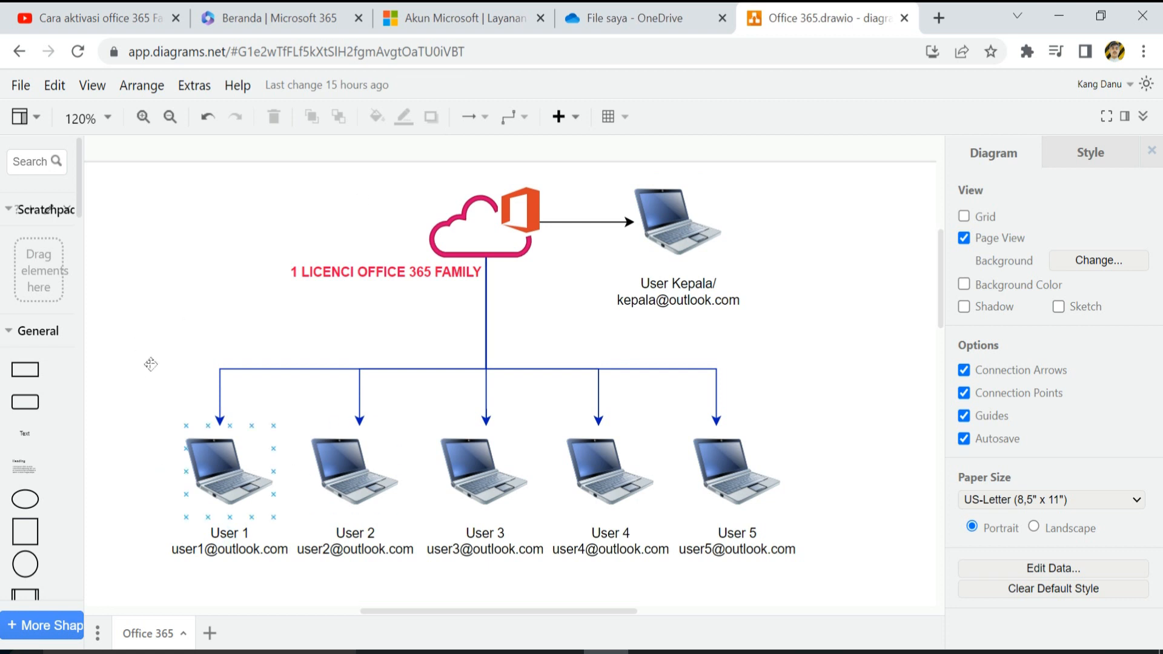
double_click(231, 551)
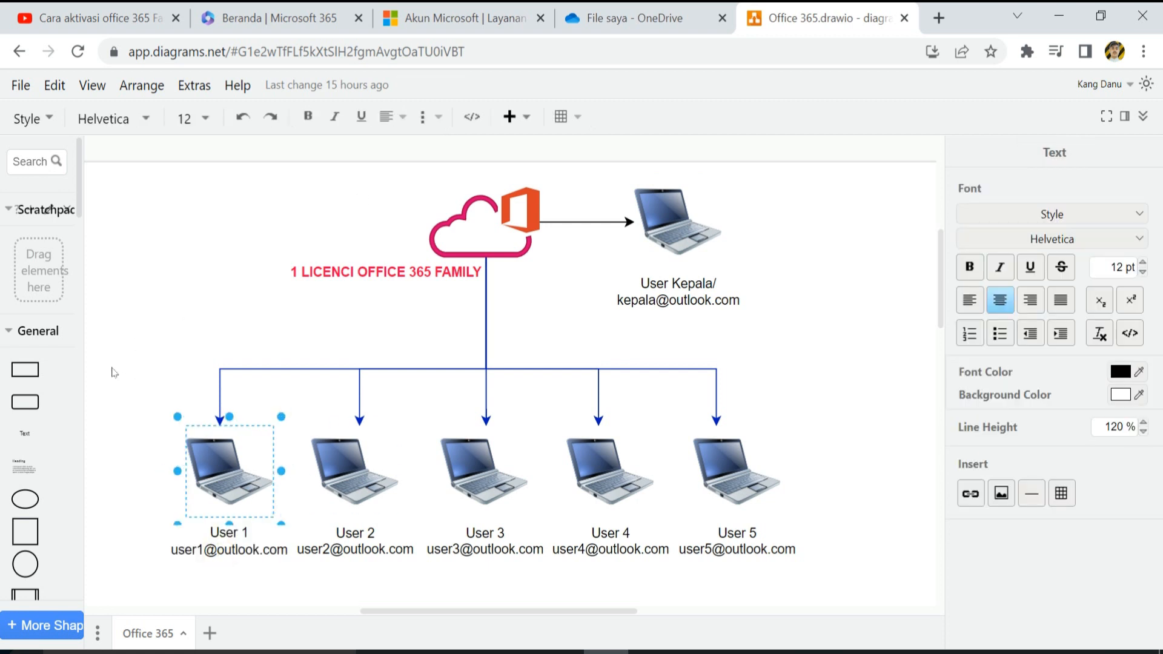
click(165, 549)
click(175, 552)
double_click(206, 550)
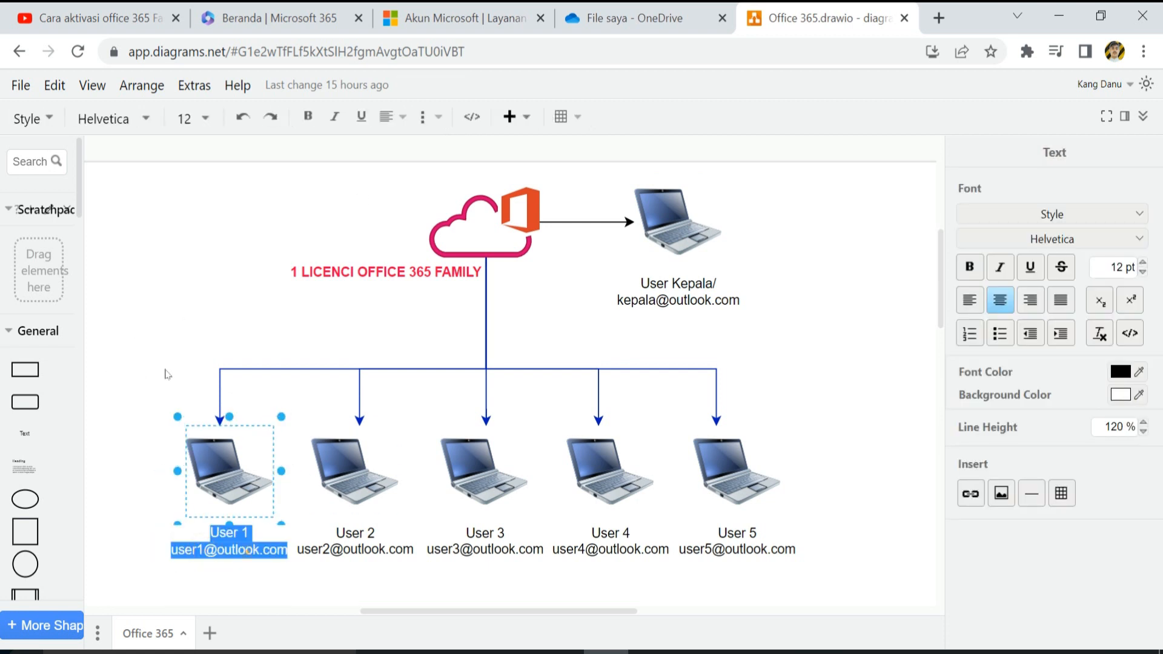
click(247, 552)
drag(285, 551, 177, 551)
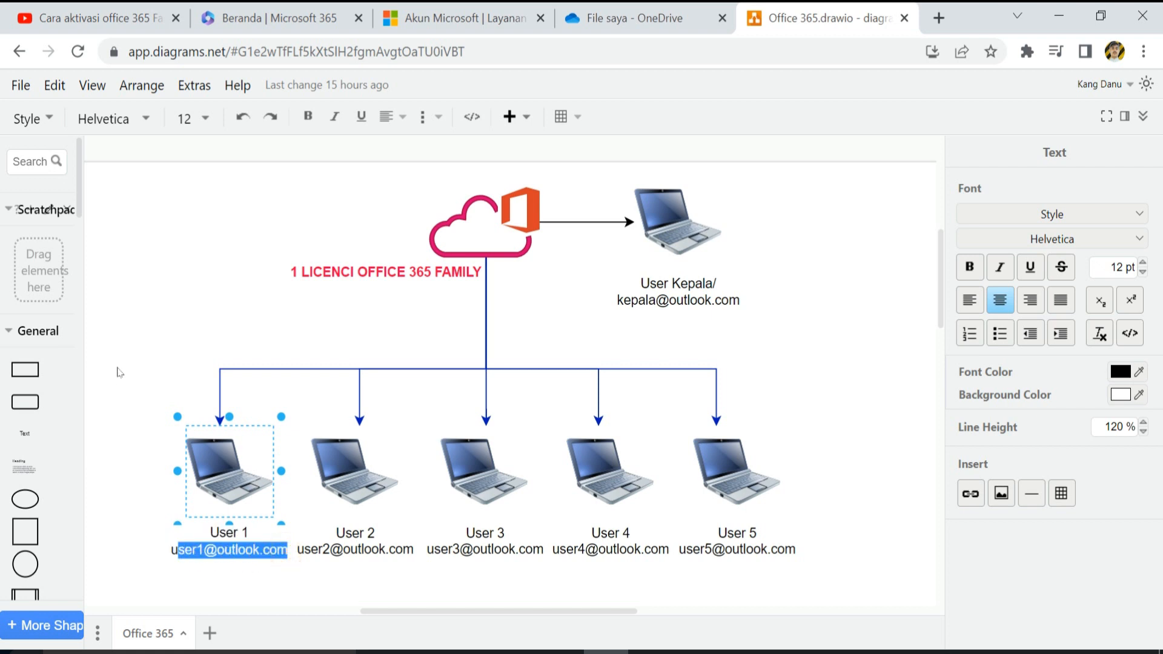
key(ctrl+v)
- Open the User Kepala label for editing with the caret in its email address
click(673, 300)
double_click(674, 299)
click(675, 300)
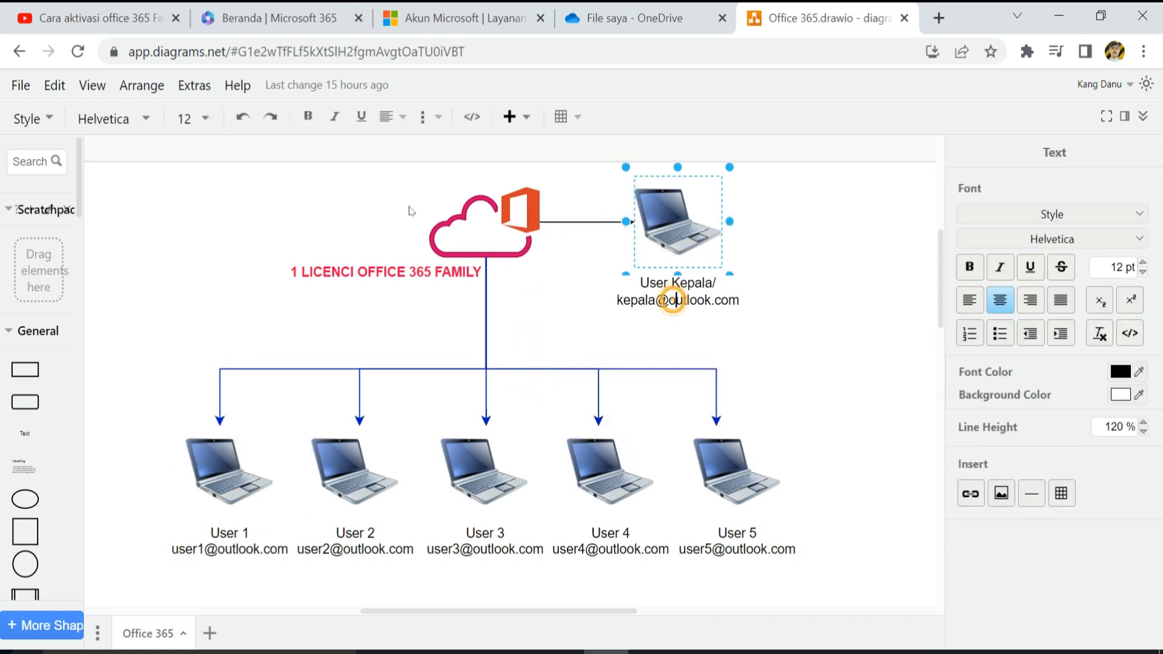
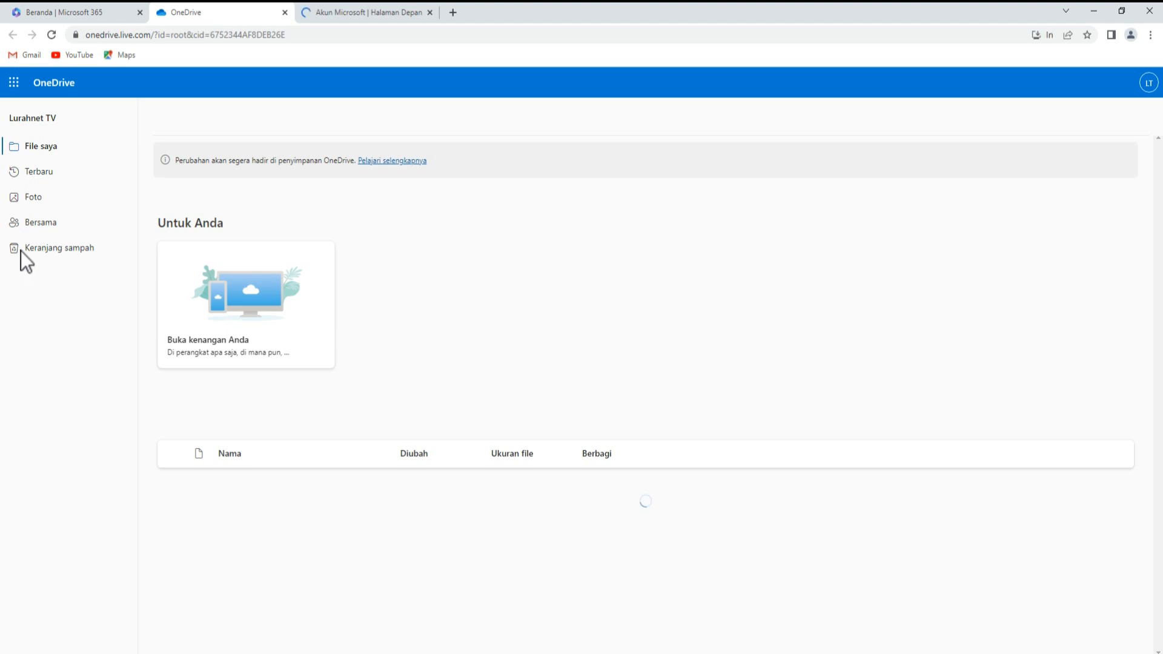
- Close the OneDrive welcome dialog and the Microsoft 365 Basic storage offer, then return to the Microsoft account tab
click(345, 12)
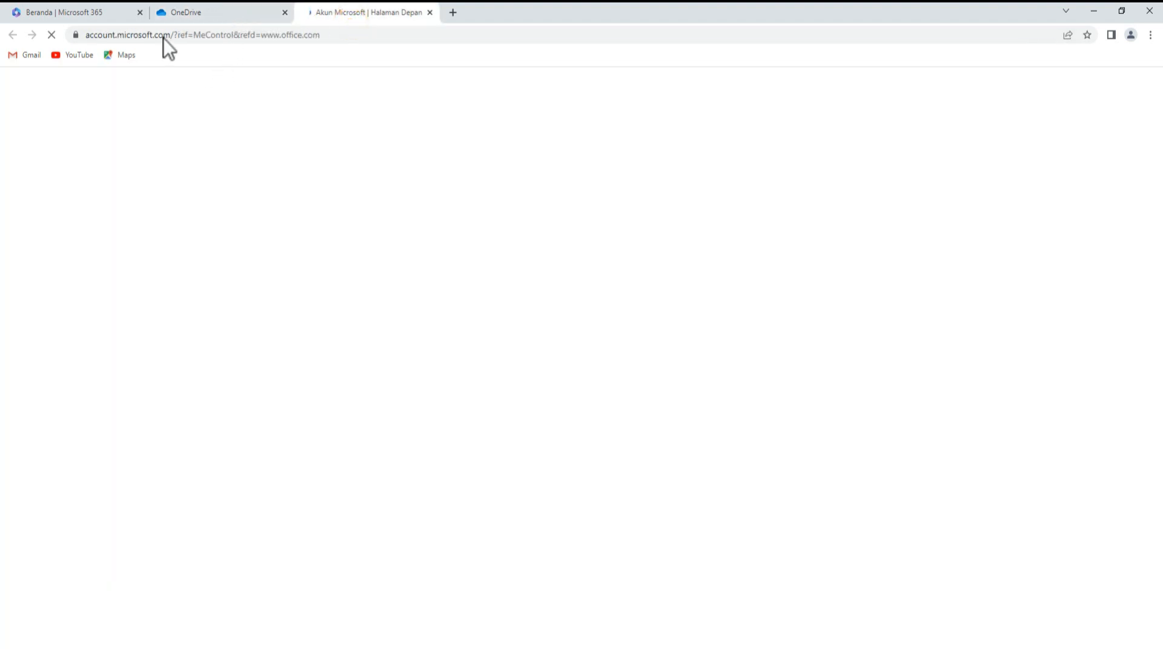
click(156, 12)
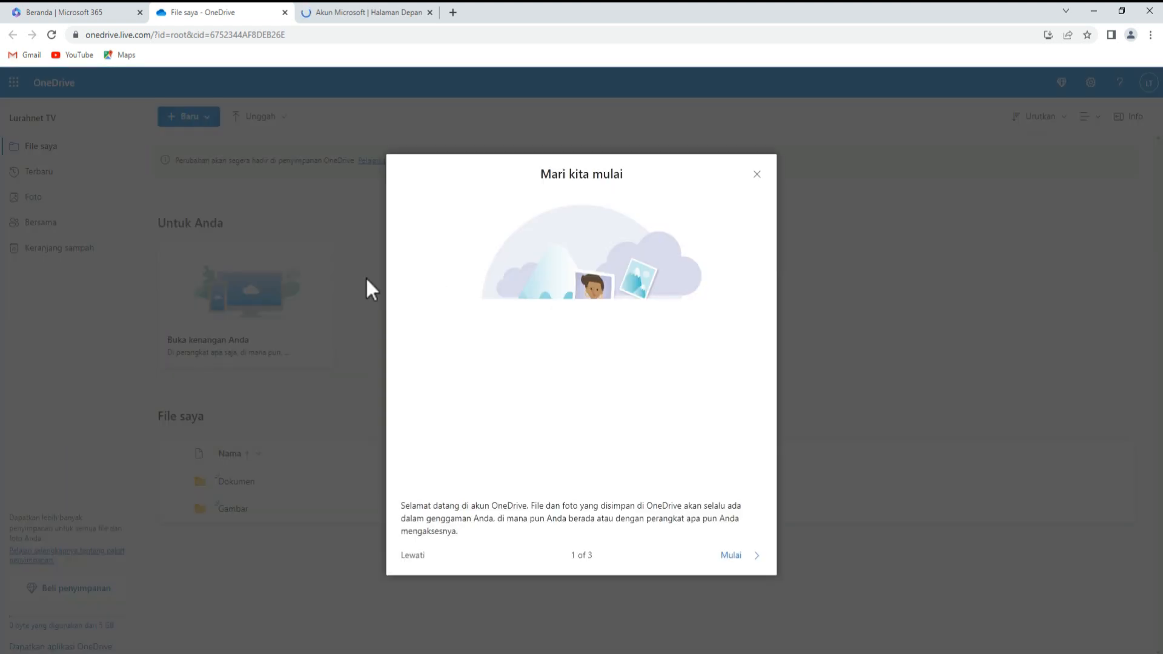
click(758, 174)
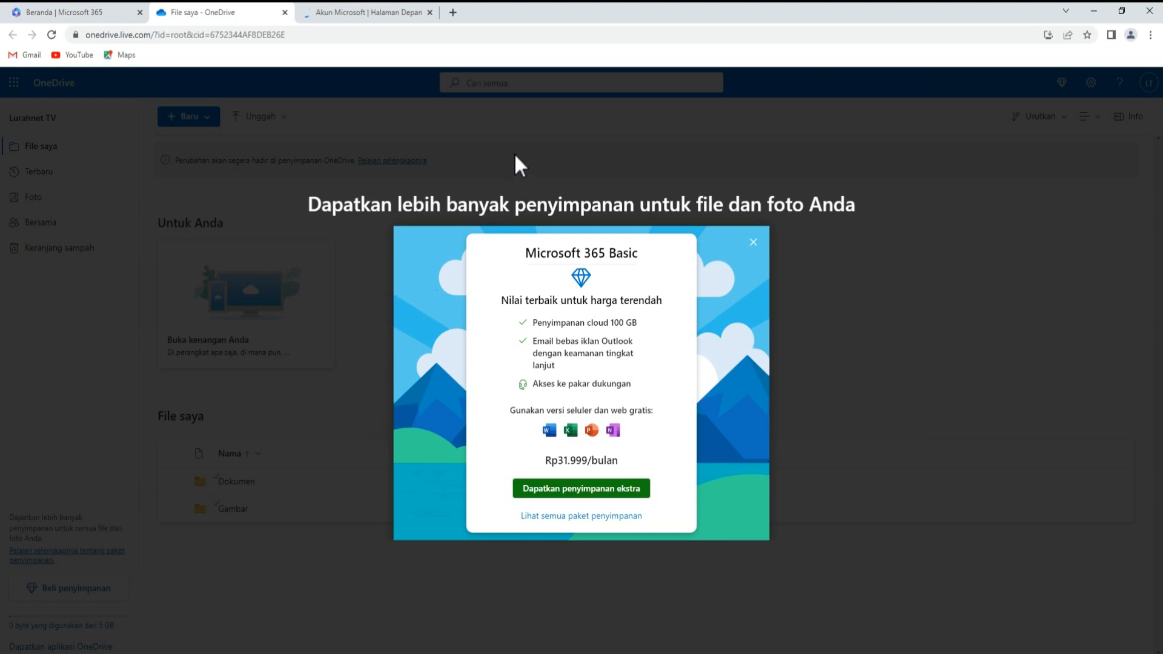
click(504, 166)
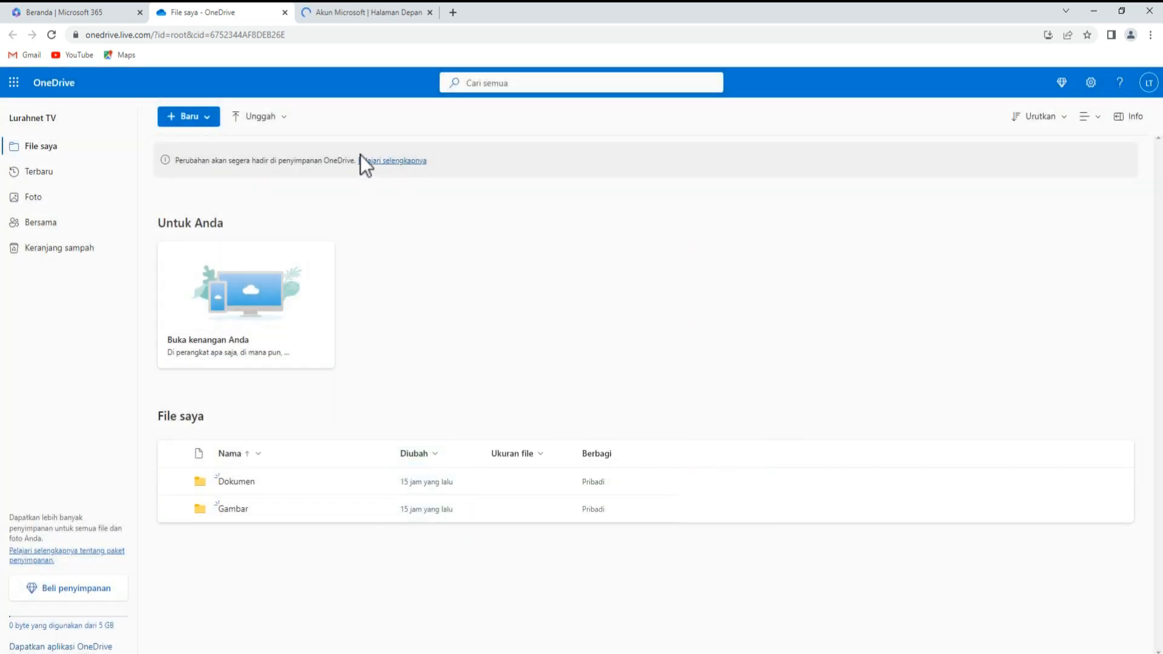
click(354, 13)
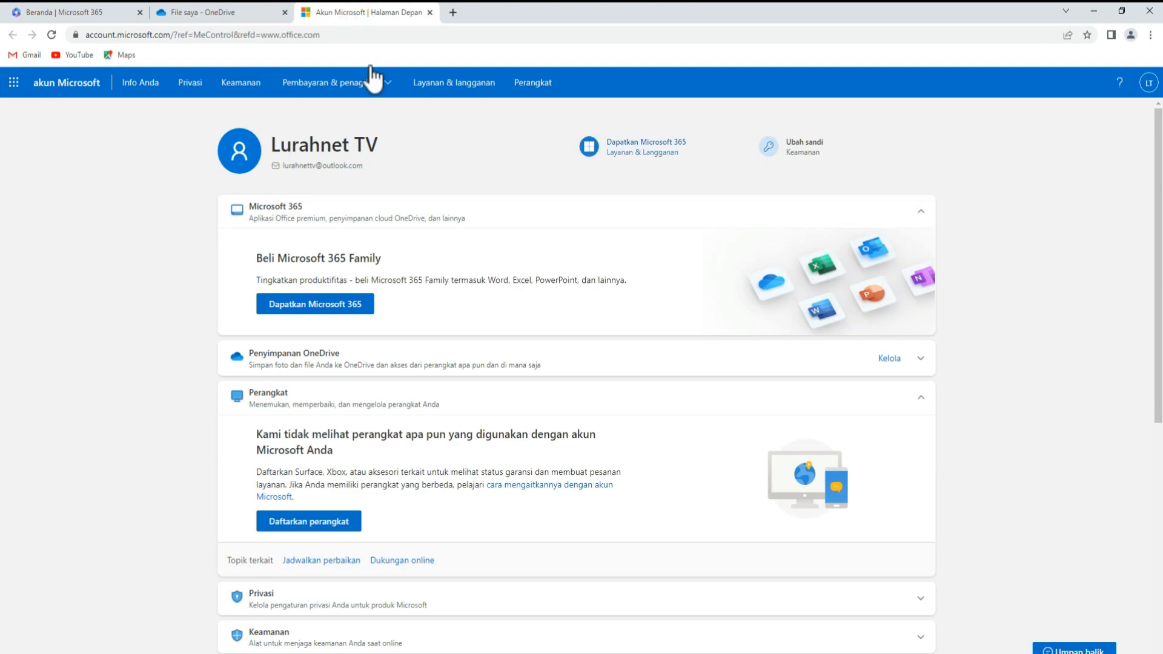
- Open 'Layanan & langganan' on the account page to reach the Microsoft 365 Family offer
click(451, 80)
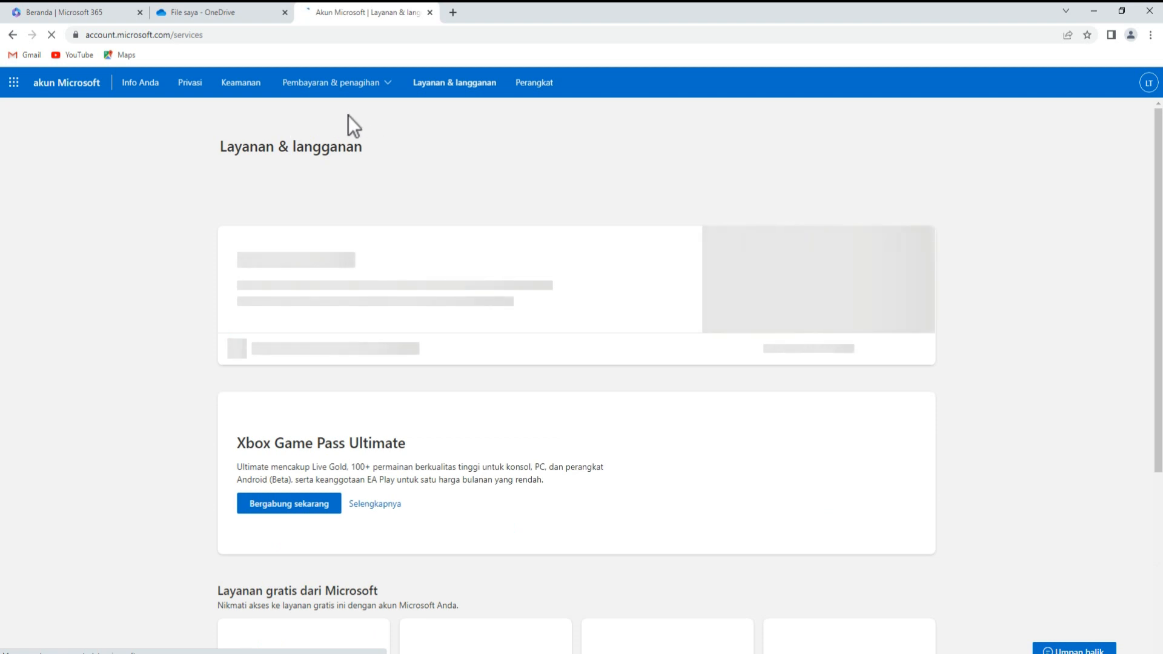
click(154, 16)
click(61, 8)
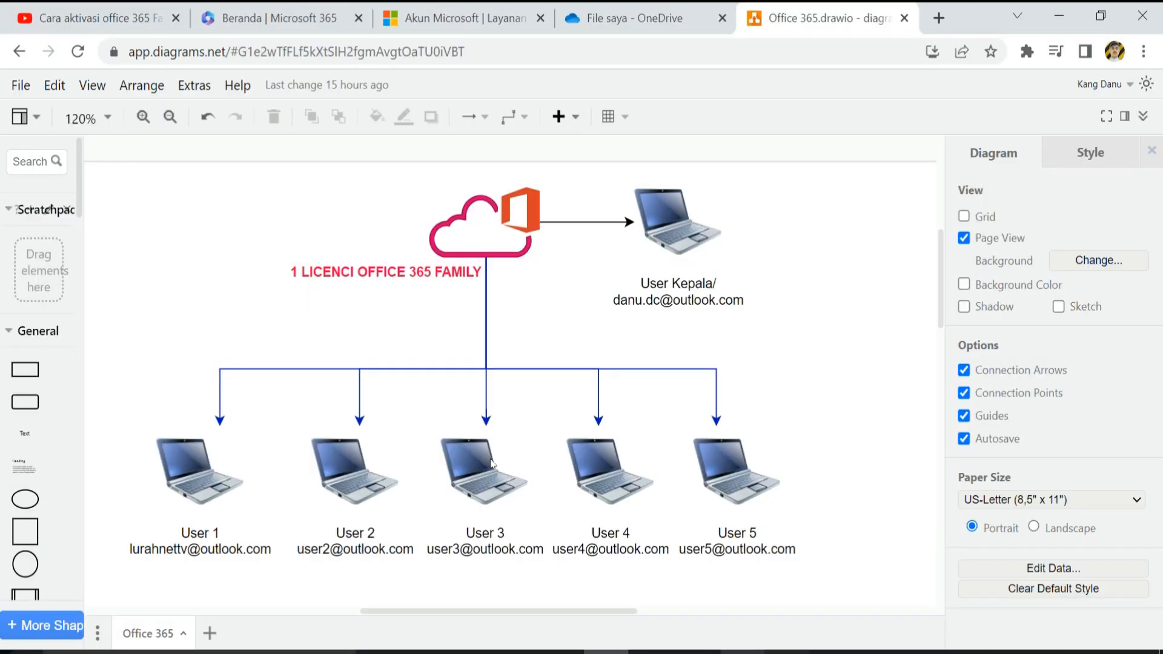
- On the Microsoft 365 Family page choose 'Undangan email', paste the member's address, and send the invite
click(678, 20)
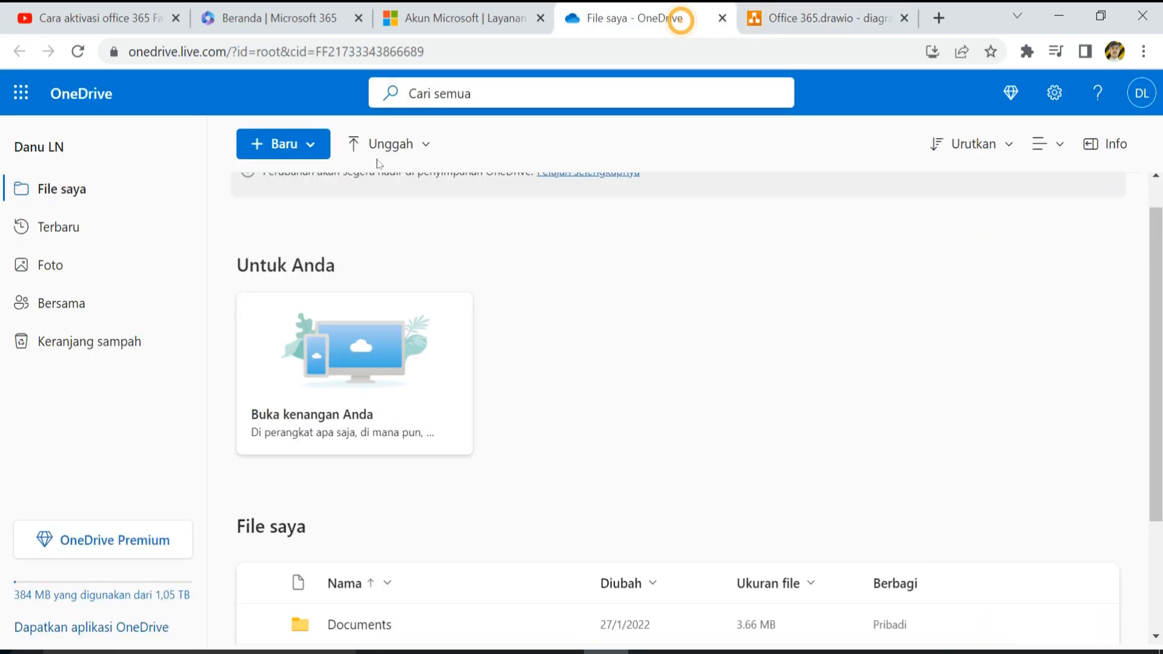
click(261, 22)
click(418, 20)
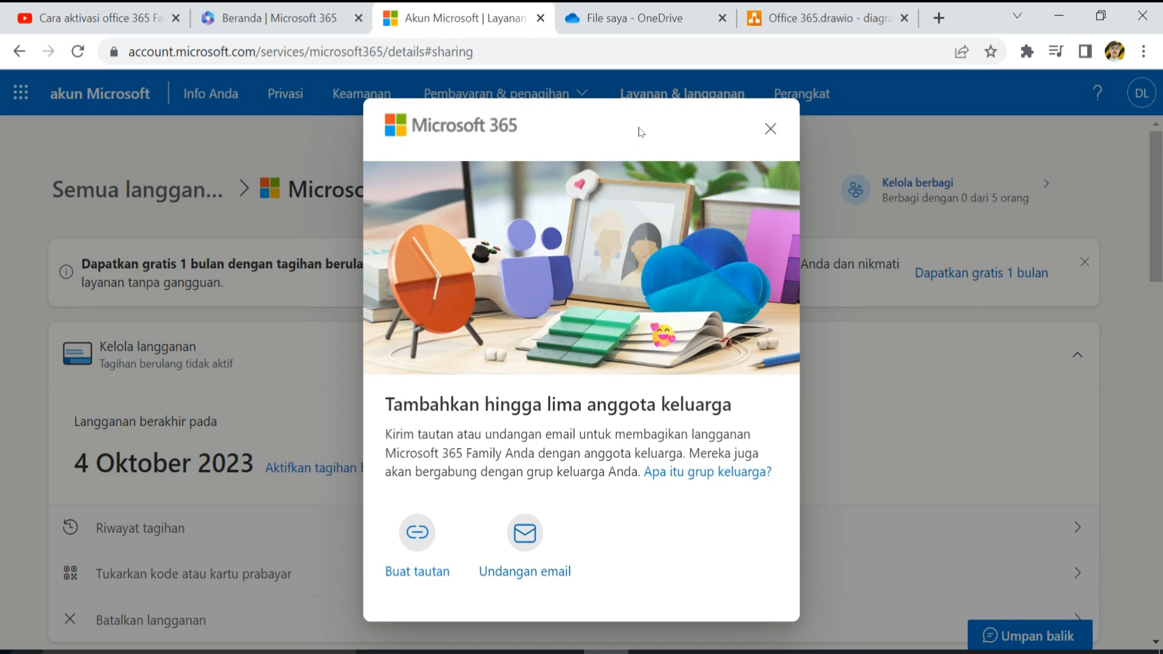
click(524, 533)
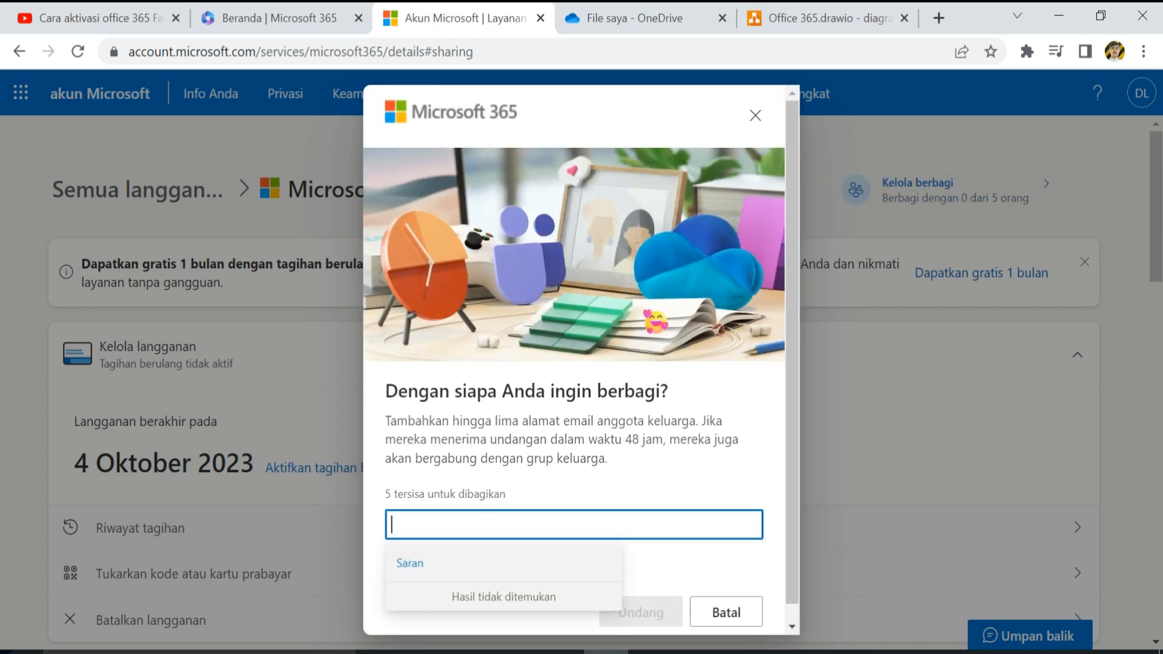
key(ctrl+v)
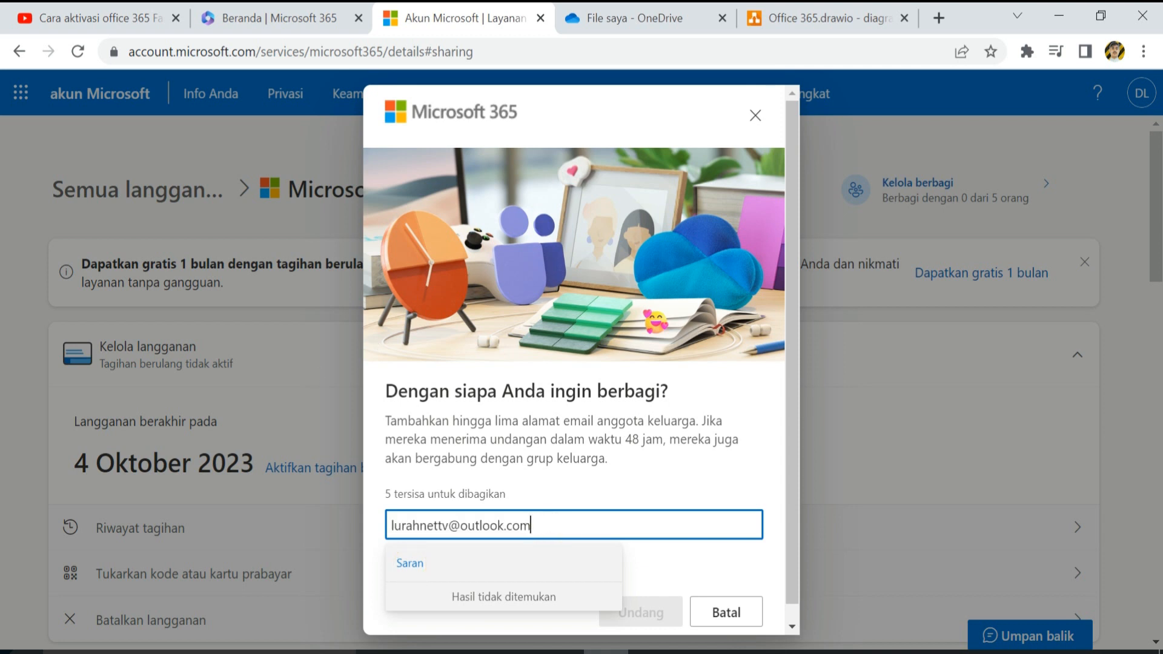
key(Return)
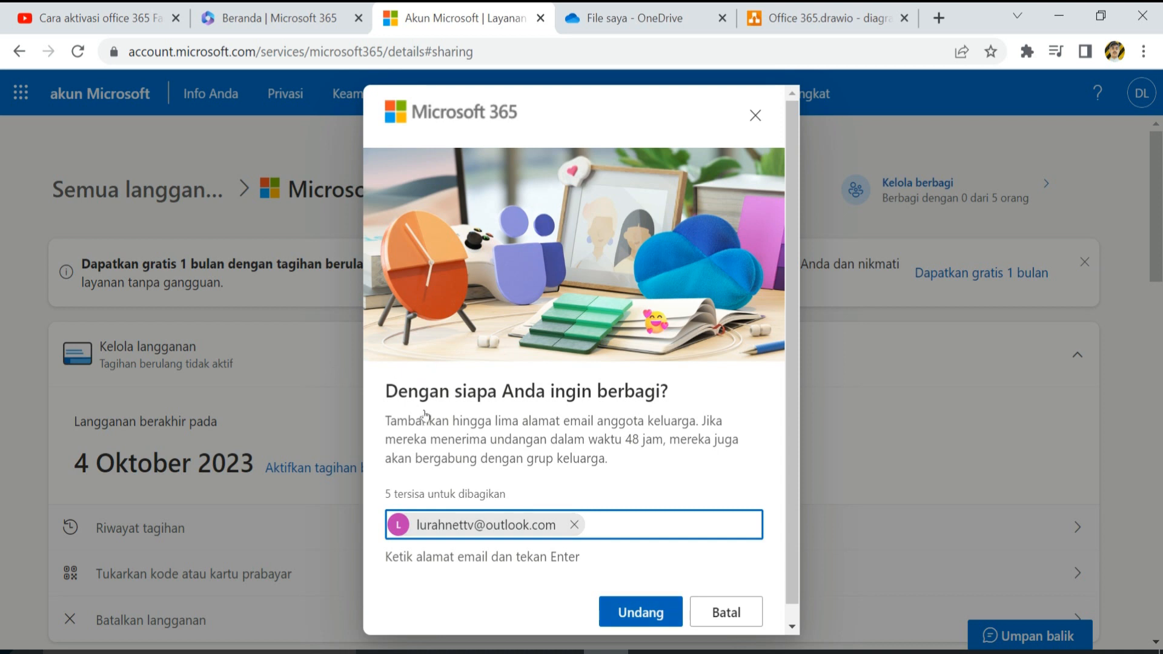
key(Return)
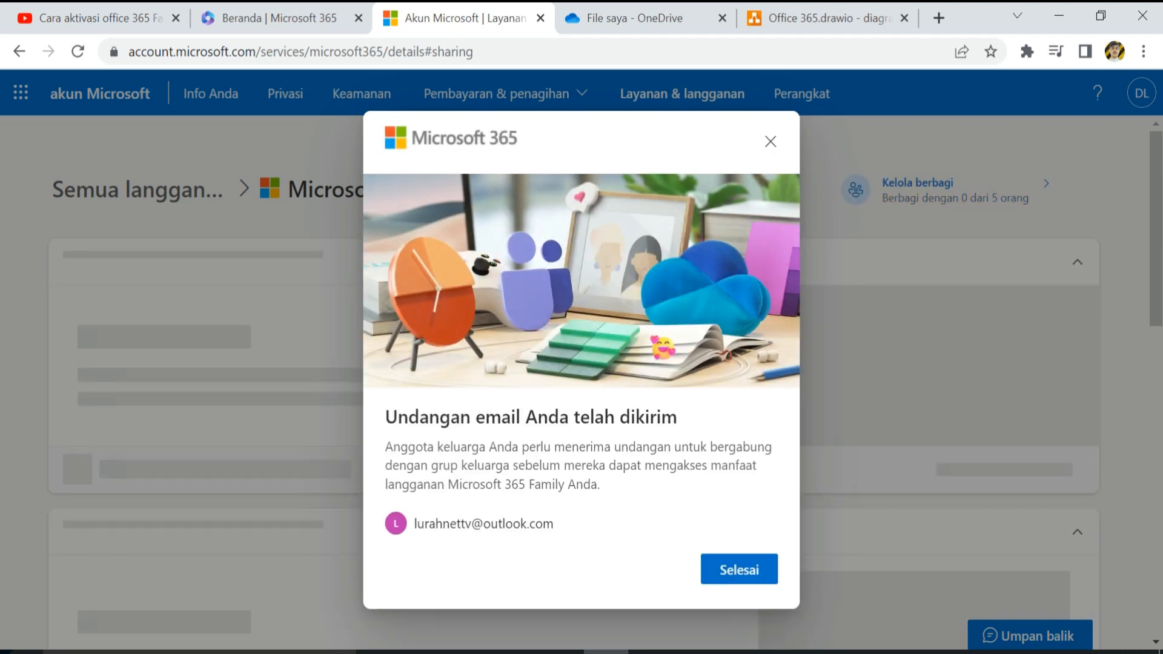
key(Return)
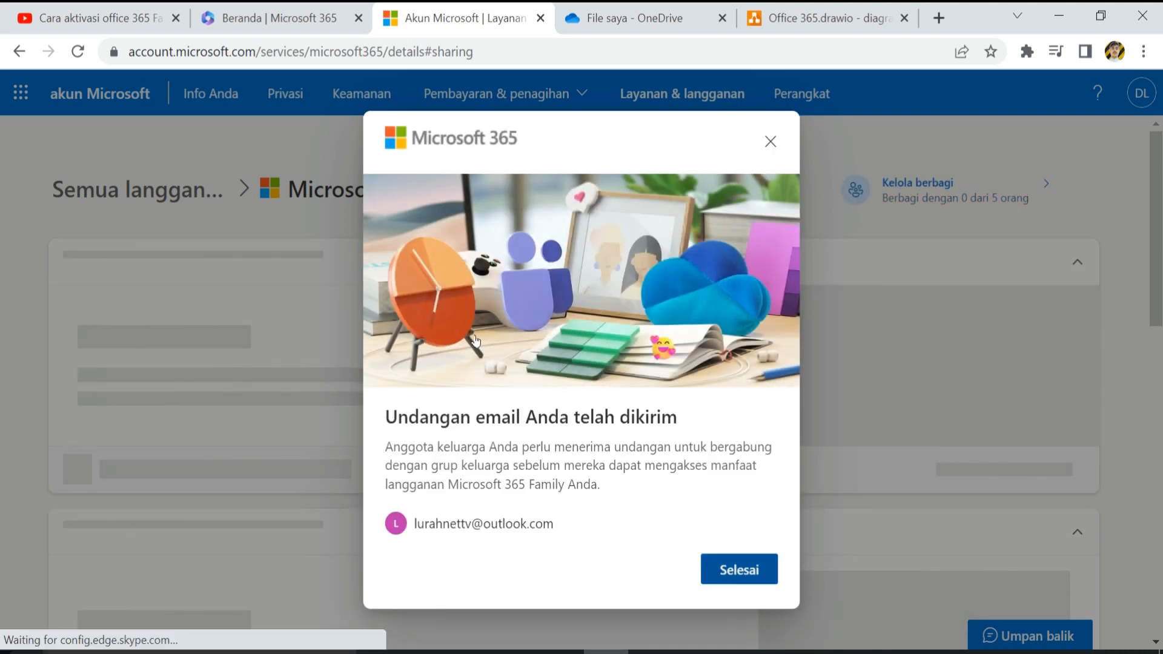
- Delete the pending share link from the Microsoft keluarga list with 'Menghapus tautan' and Hapus
scroll(439, 295, down, 6)
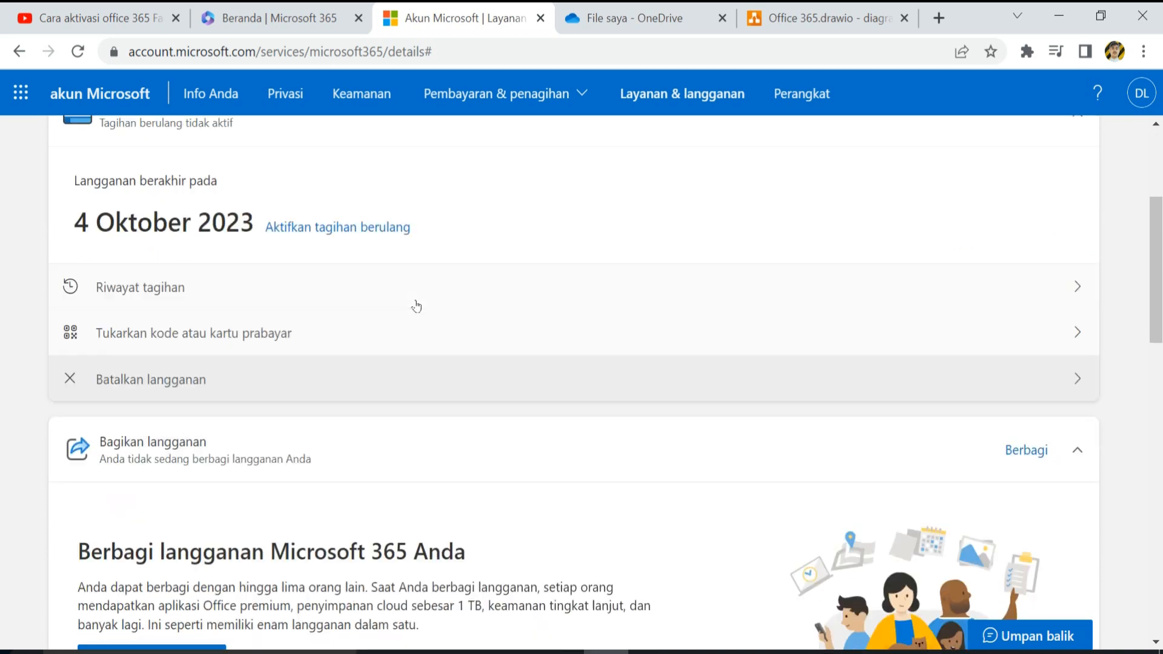
scroll(418, 305, up, 2)
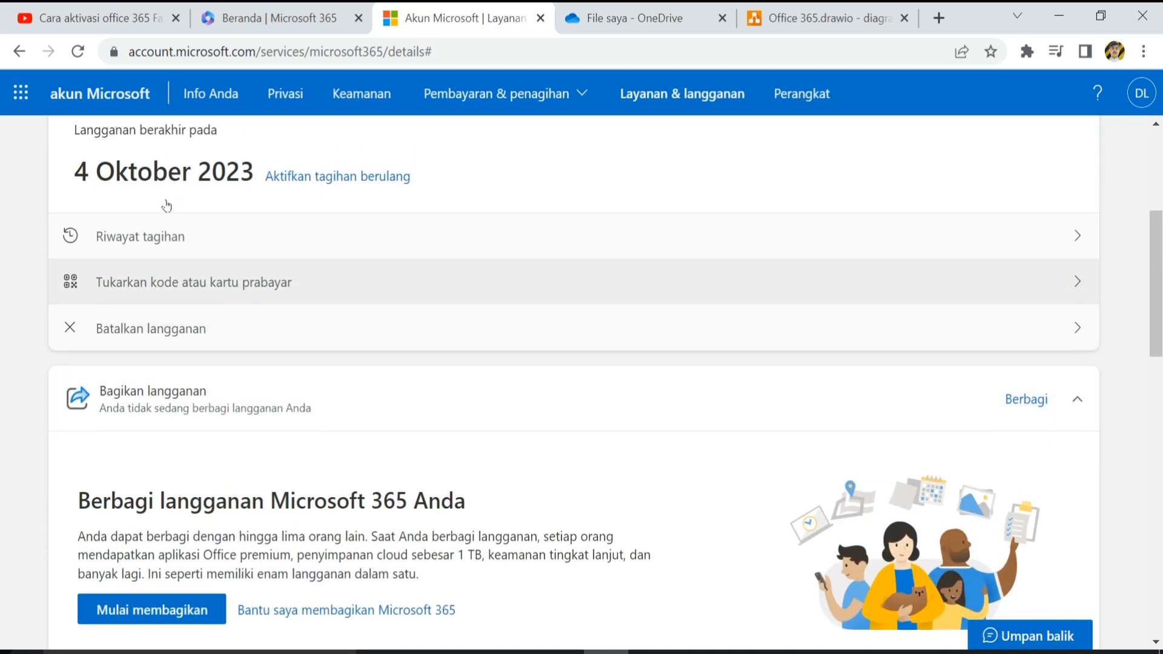
scroll(269, 241, down, 6)
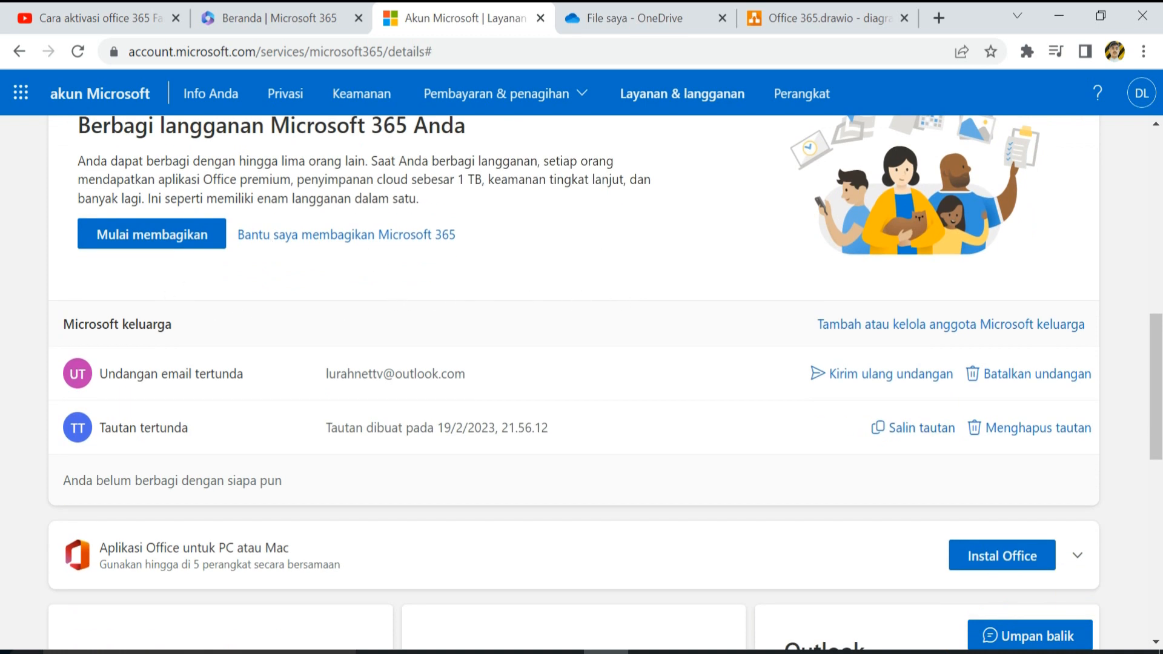
click(1033, 426)
click(742, 427)
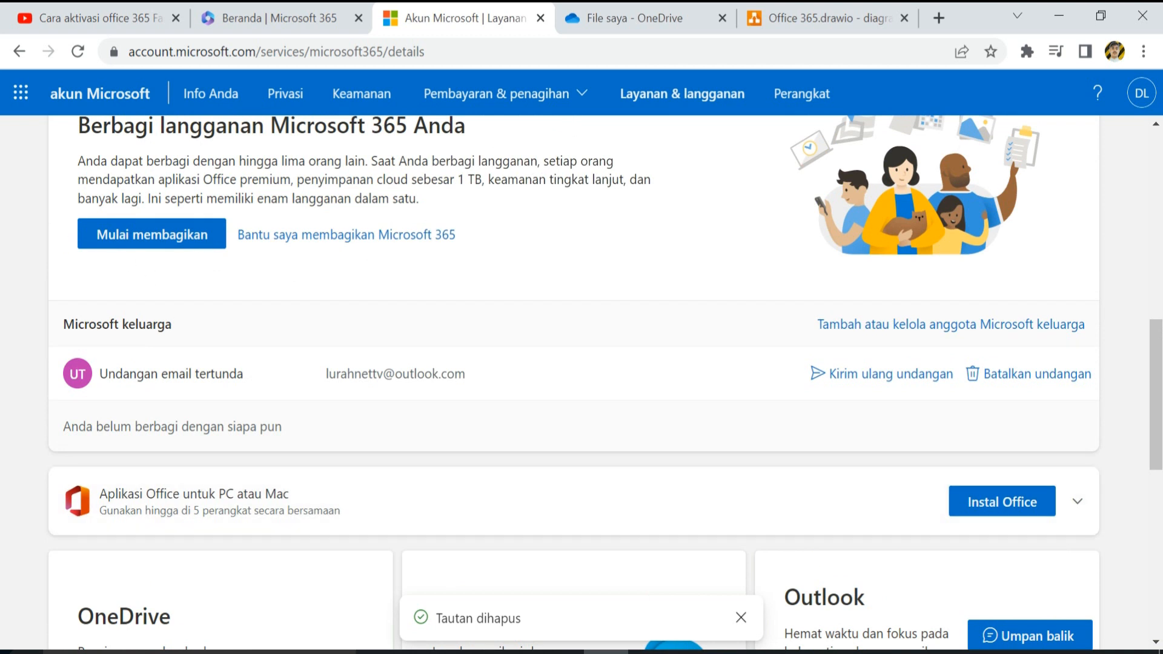
- Highlight the pending e-mail invitation status and the invited address in the family list
drag(100, 374, 244, 374)
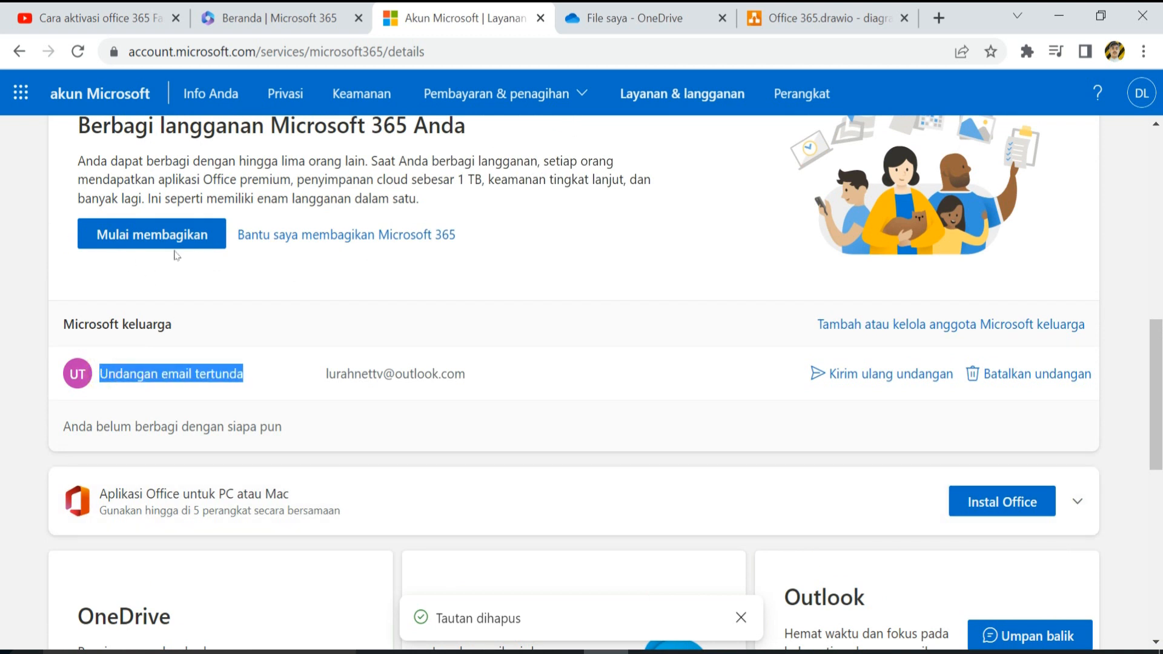
click(342, 379)
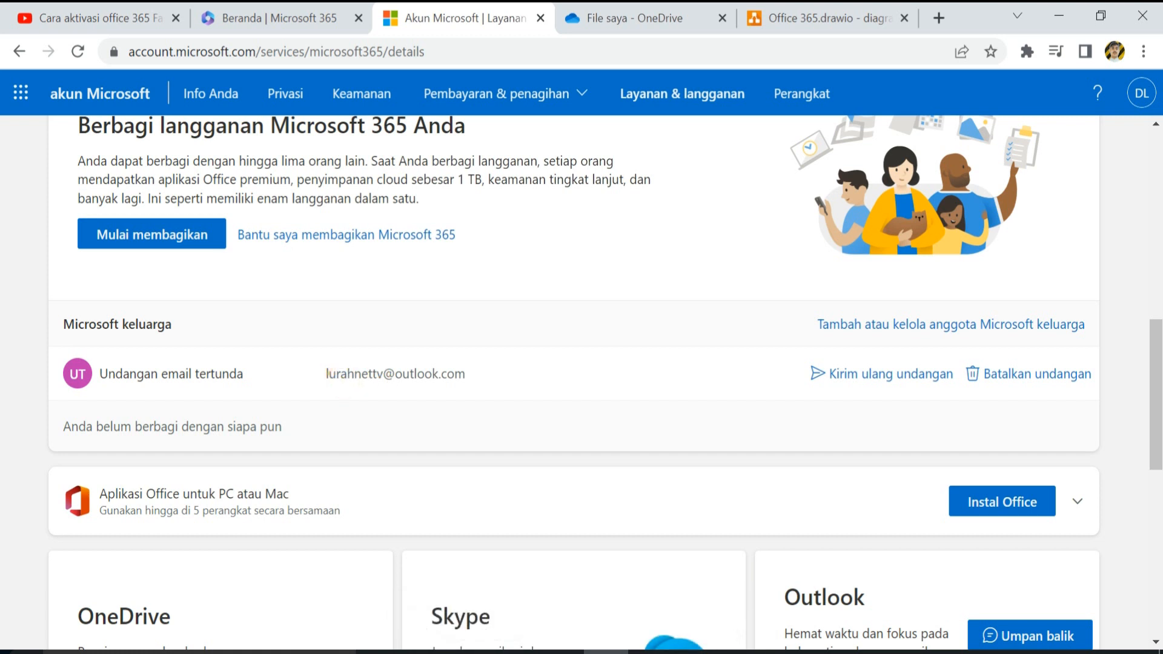
drag(327, 374, 465, 374)
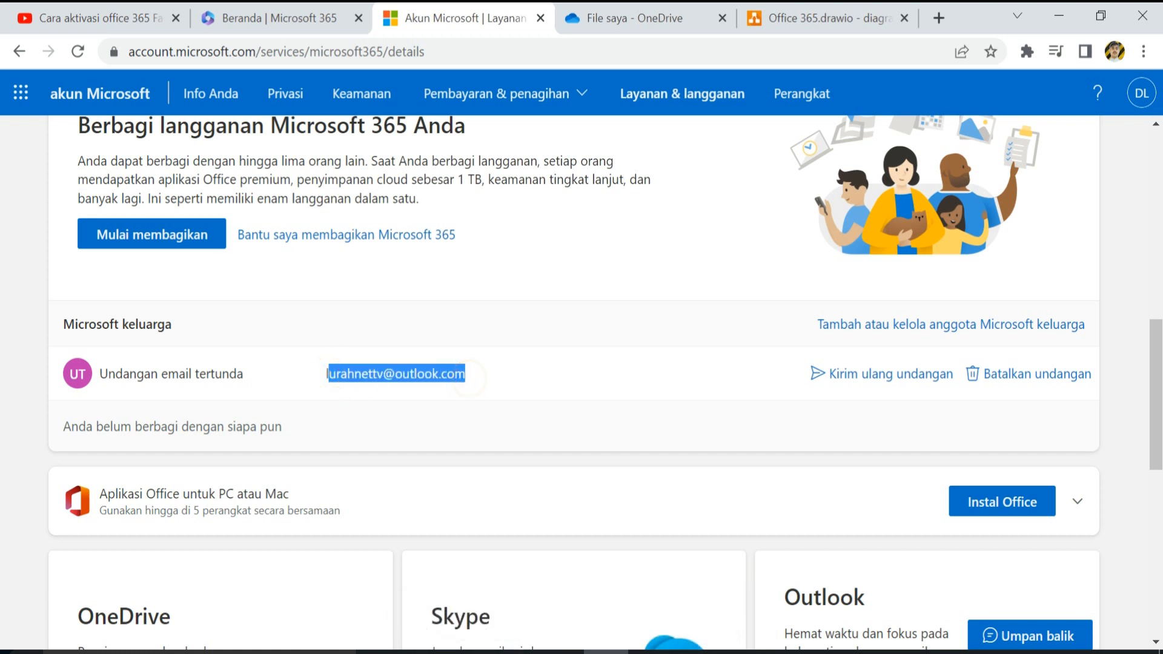
click(380, 376)
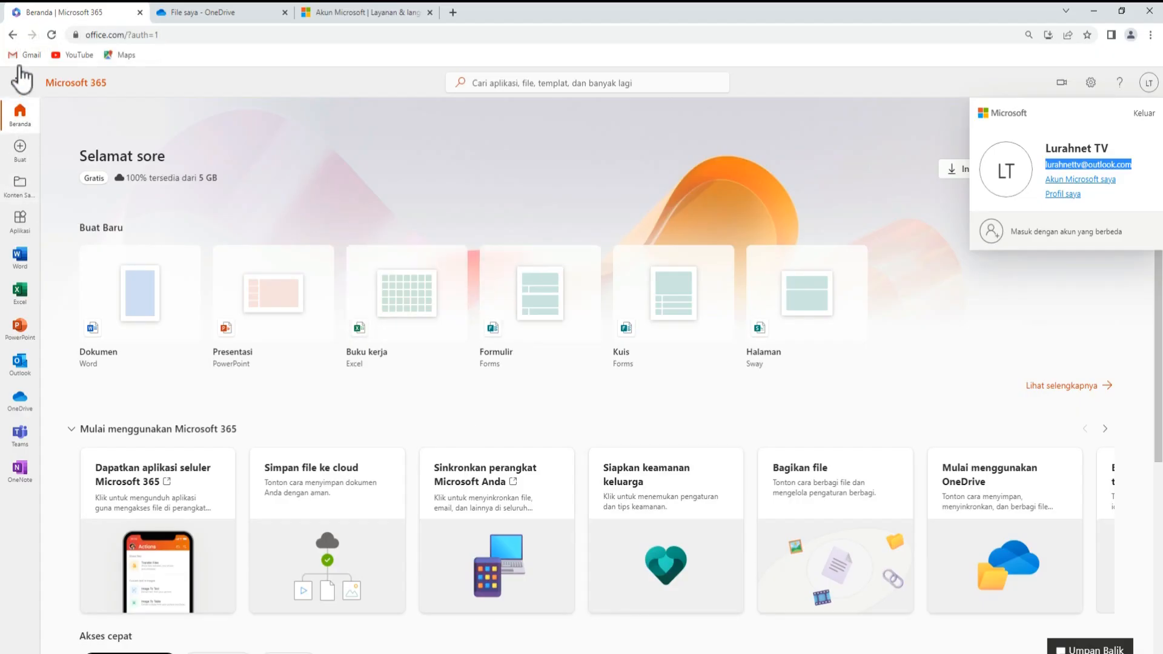
- Open Outlook mail from the Microsoft 365 app launcher
click(23, 80)
click(26, 82)
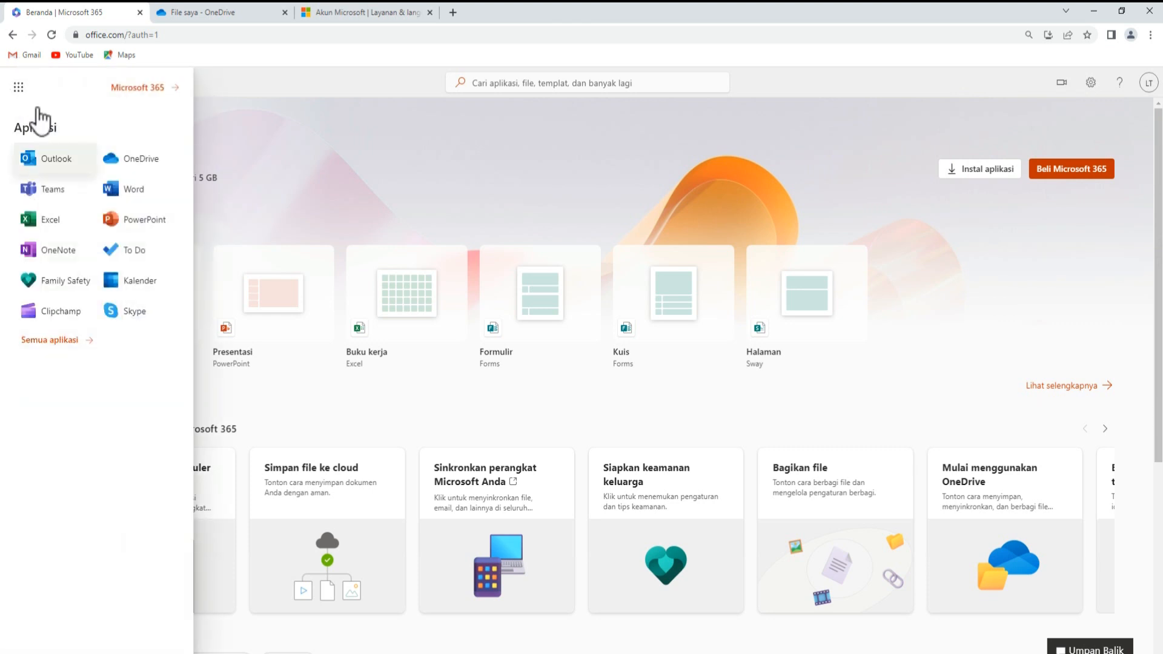
click(53, 159)
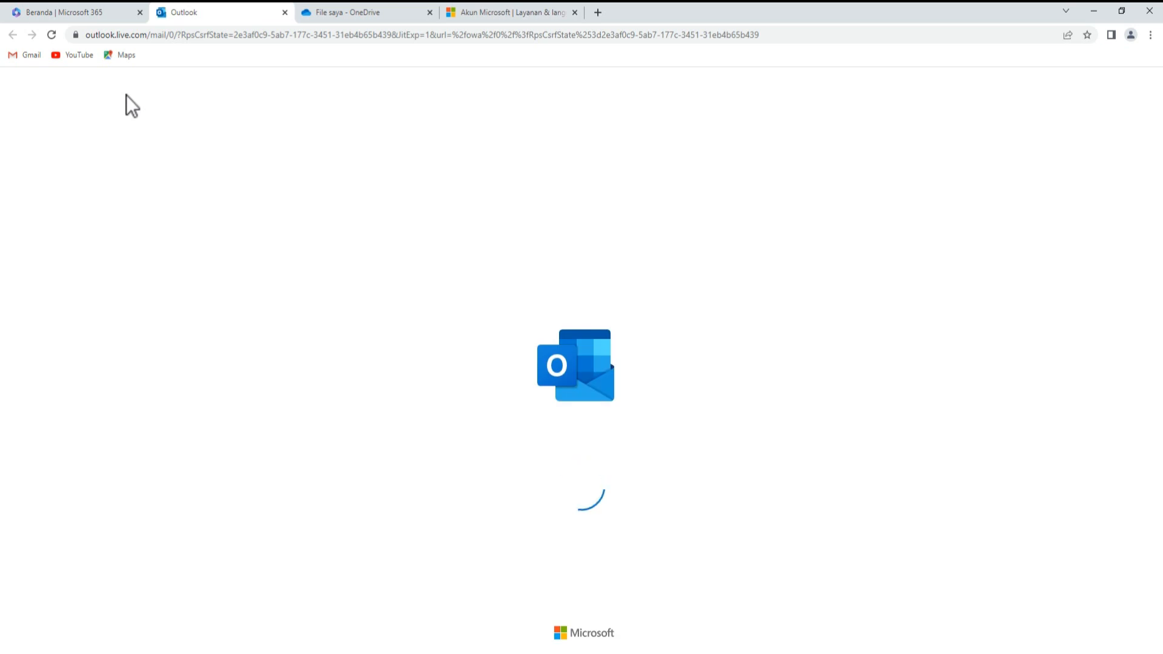
- Close the OneDrive files and account subscriptions tabs, then return to the loading Outlook inbox
click(384, 17)
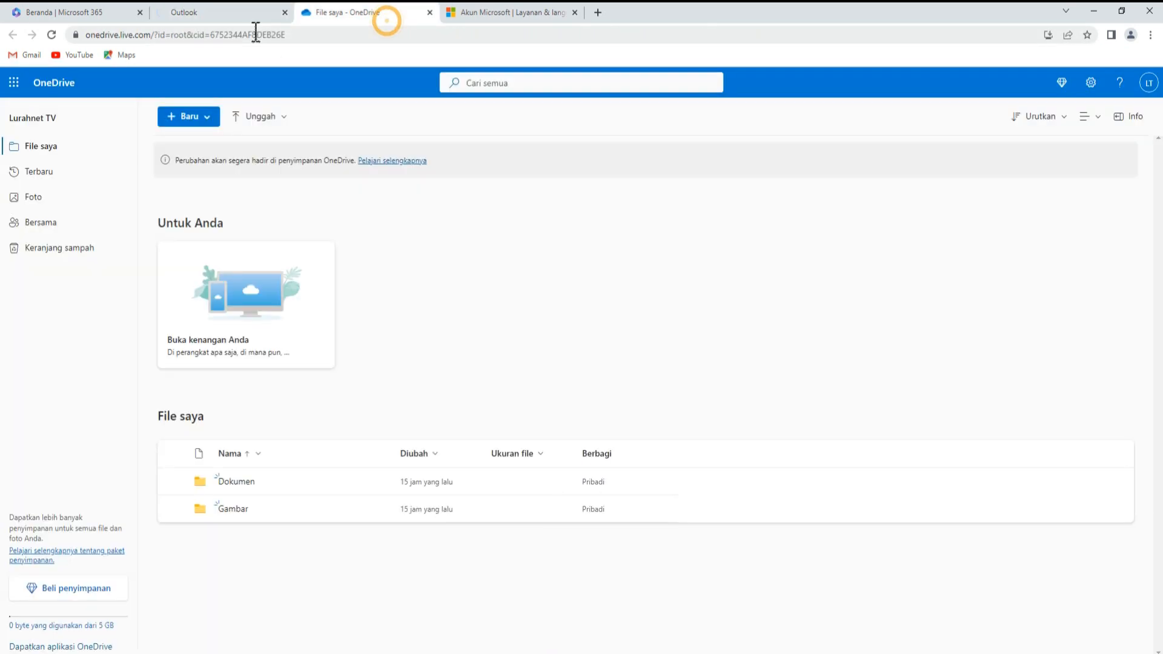
click(430, 18)
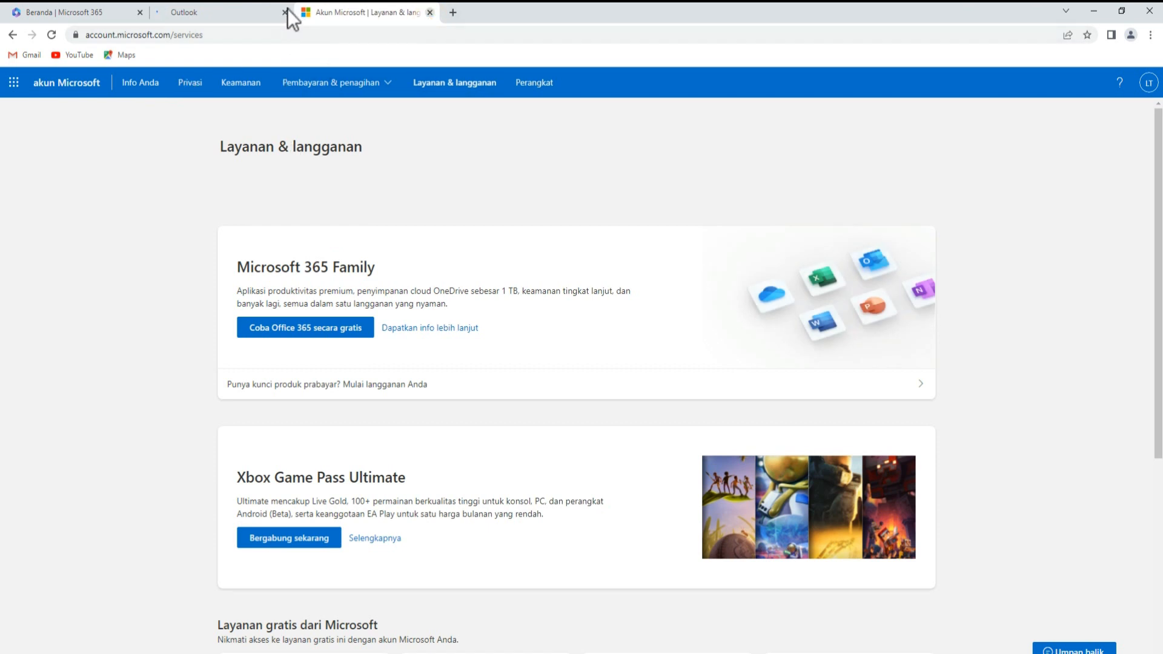
click(430, 12)
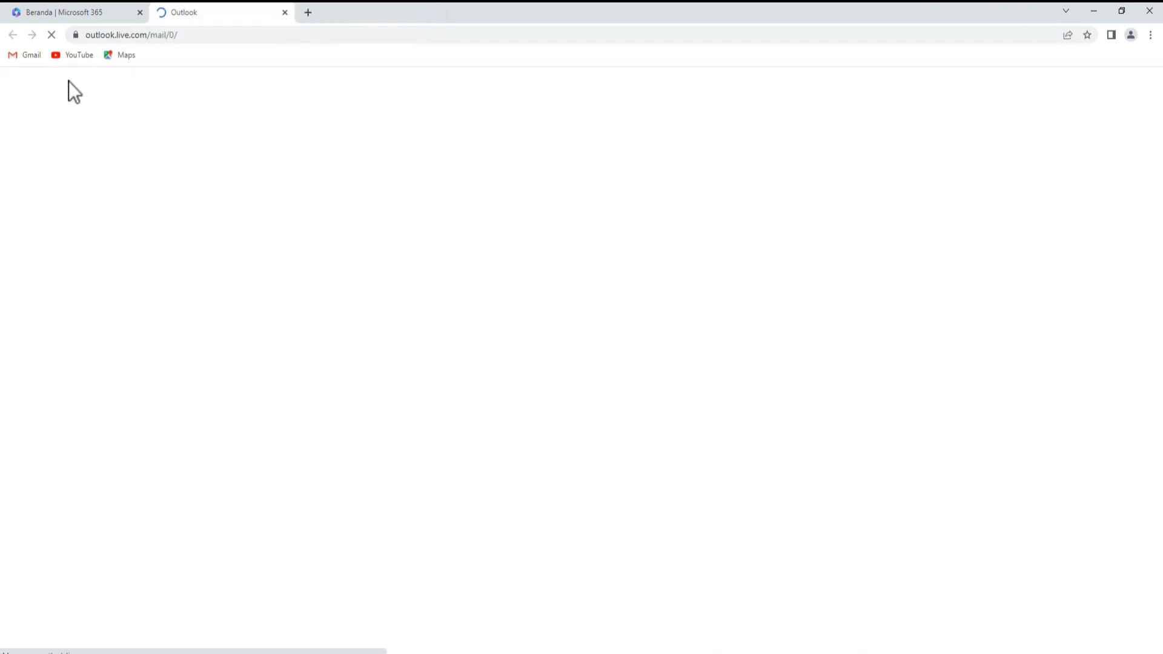
click(59, 9)
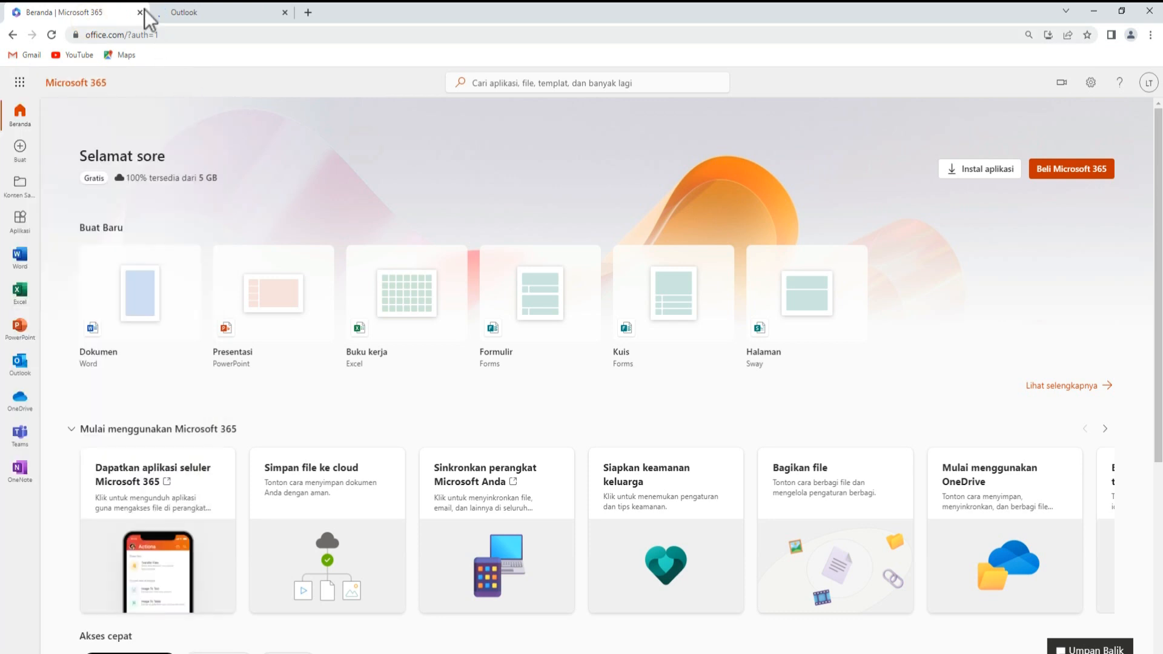
click(159, 14)
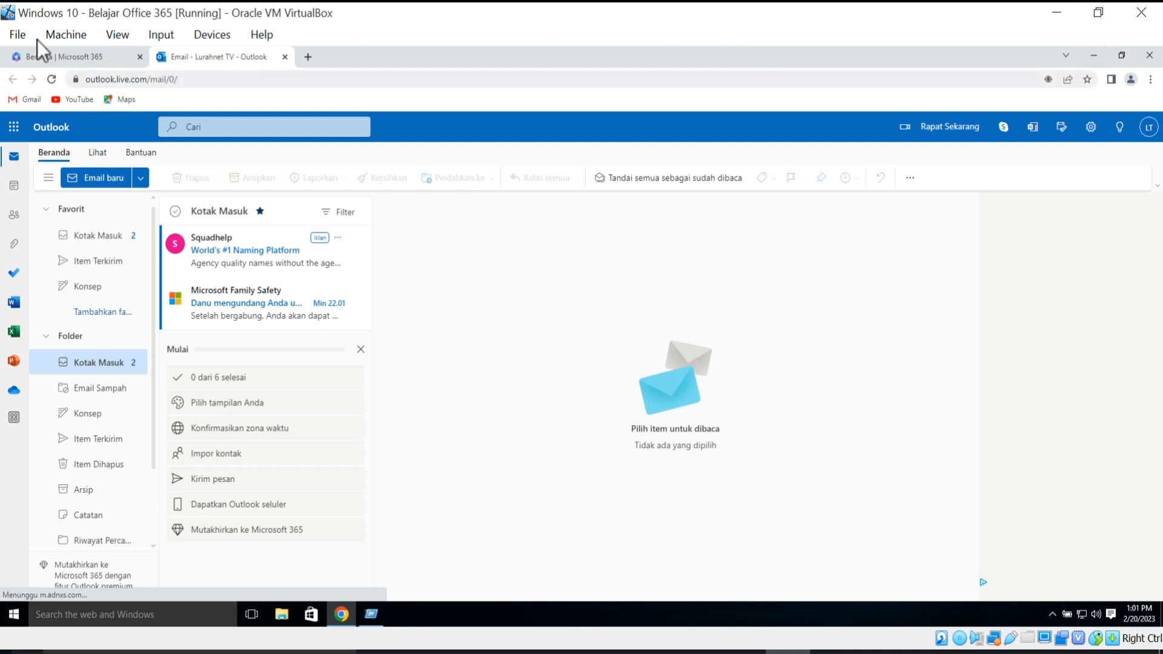
- Put VirtualBox in Full-screen Mode and open the Microsoft Family Safety invitation email
click(114, 35)
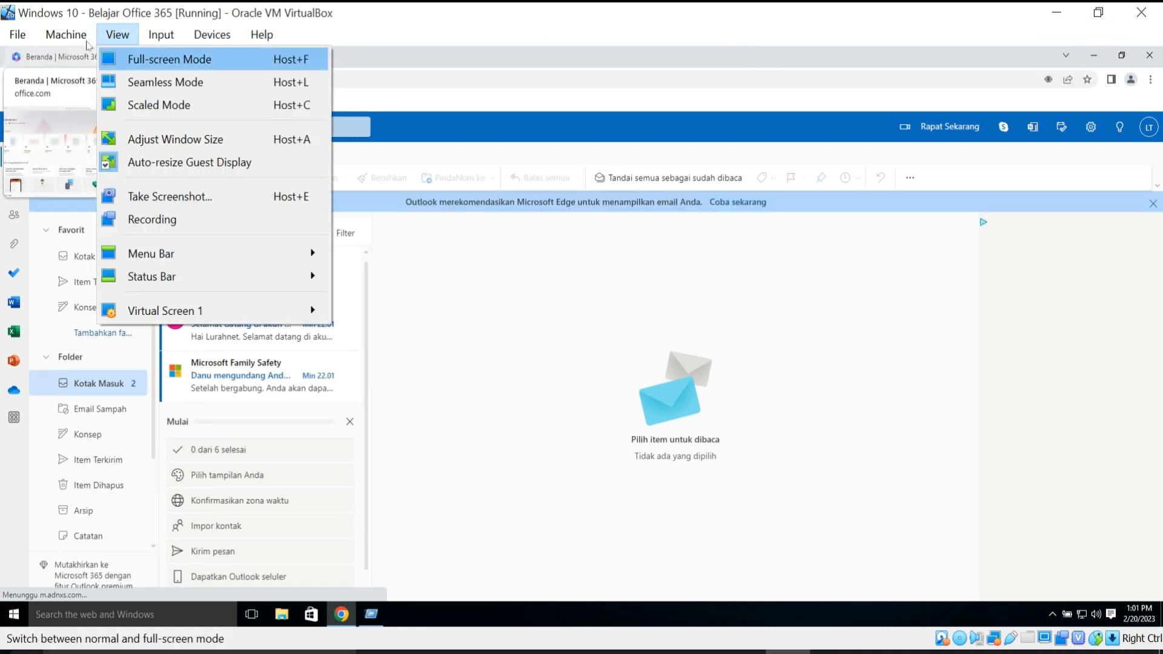
click(169, 57)
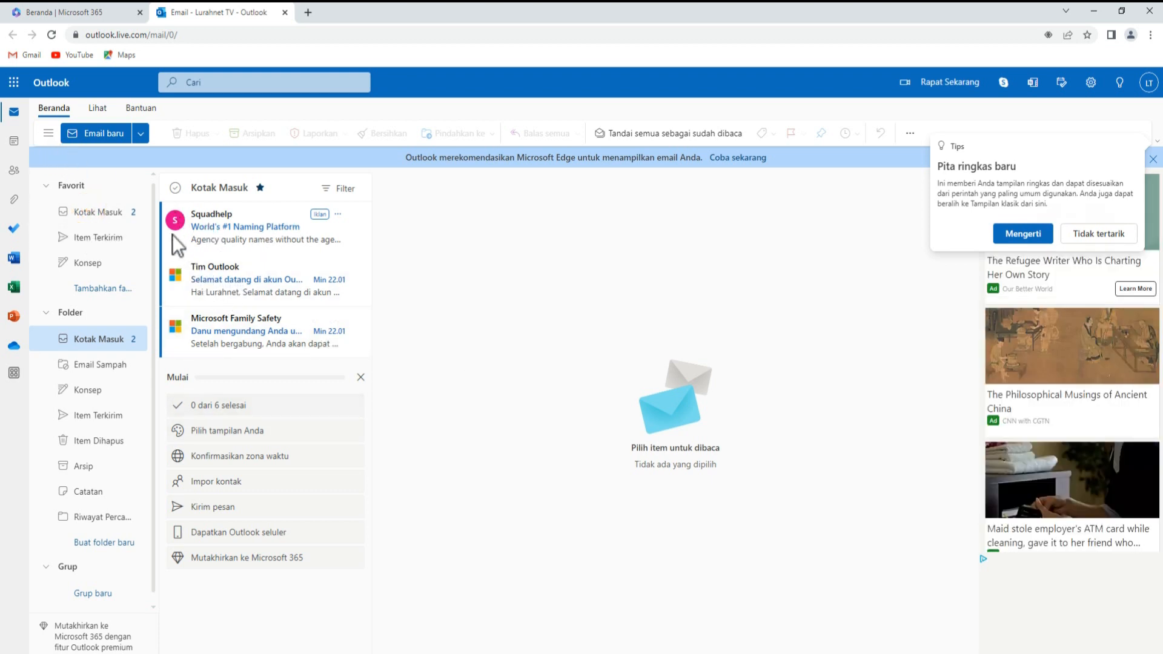
click(231, 324)
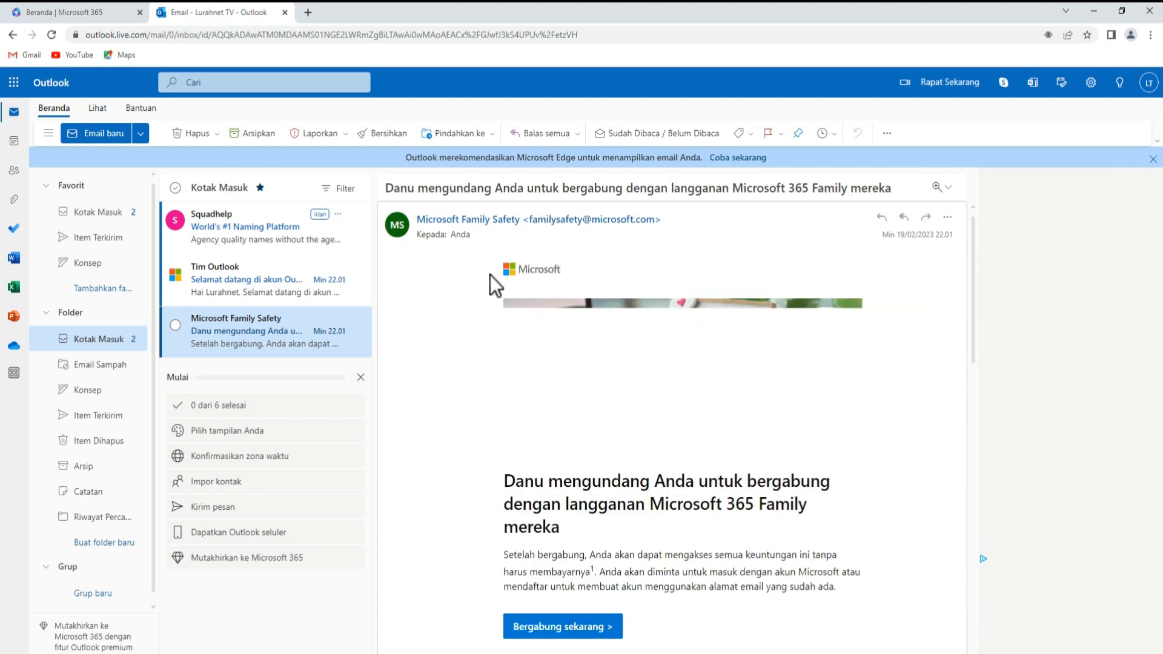
- Scroll through the invitation body showing the join-now offer and subscription benefits
scroll(529, 260, down, 3)
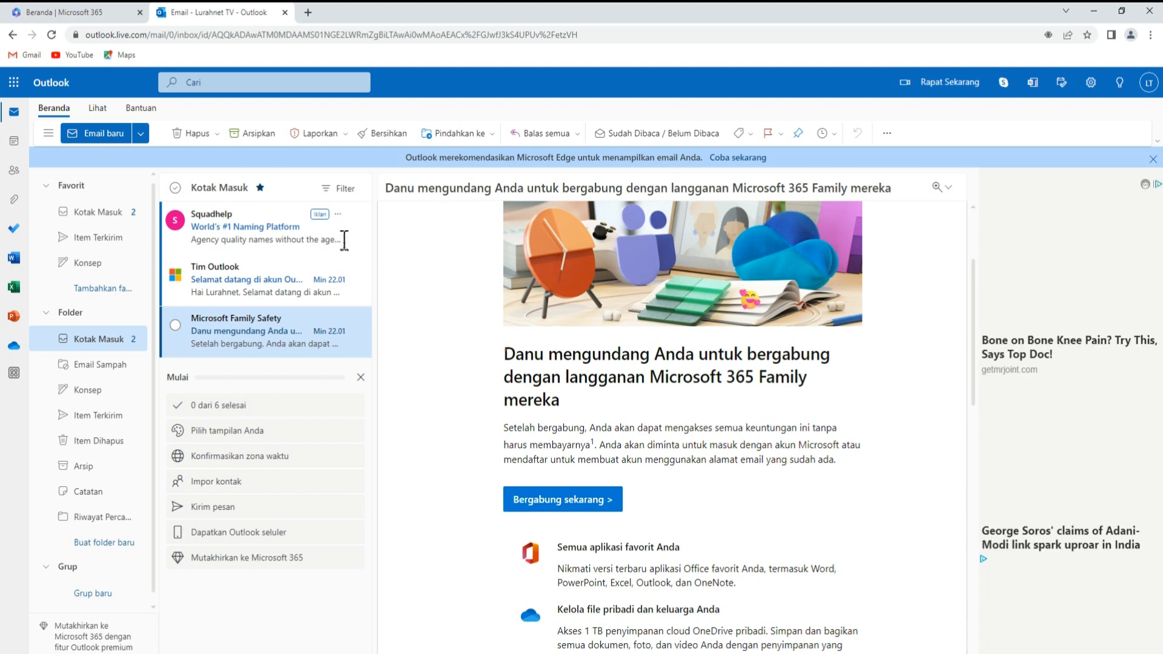
drag(340, 239, 460, 258)
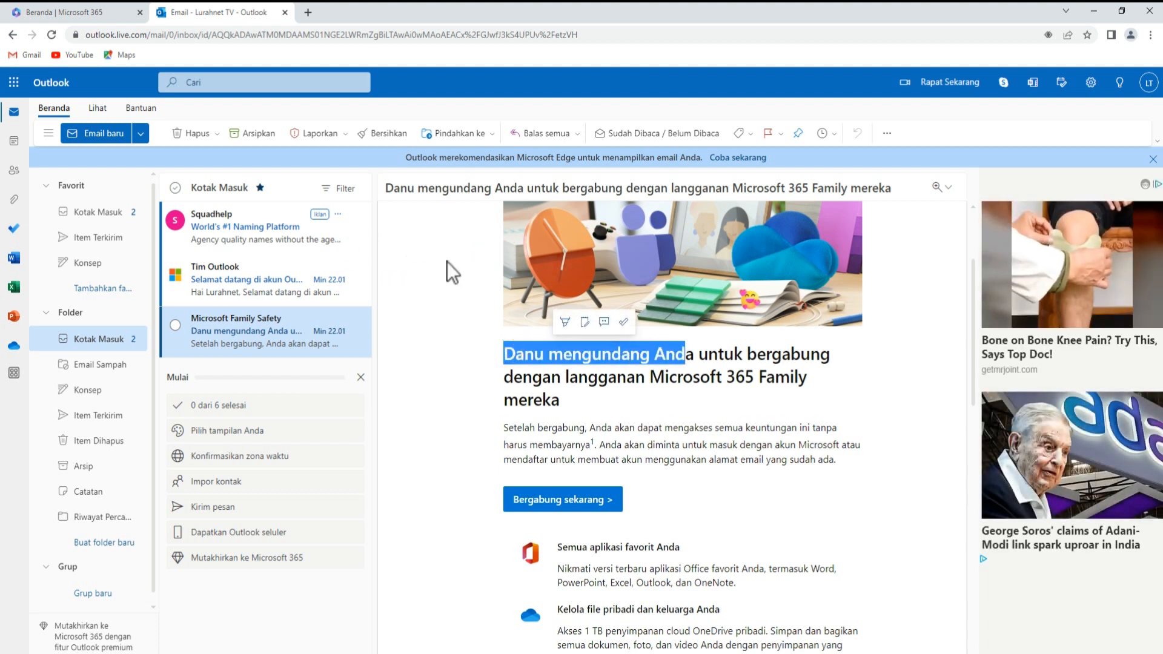
click(453, 261)
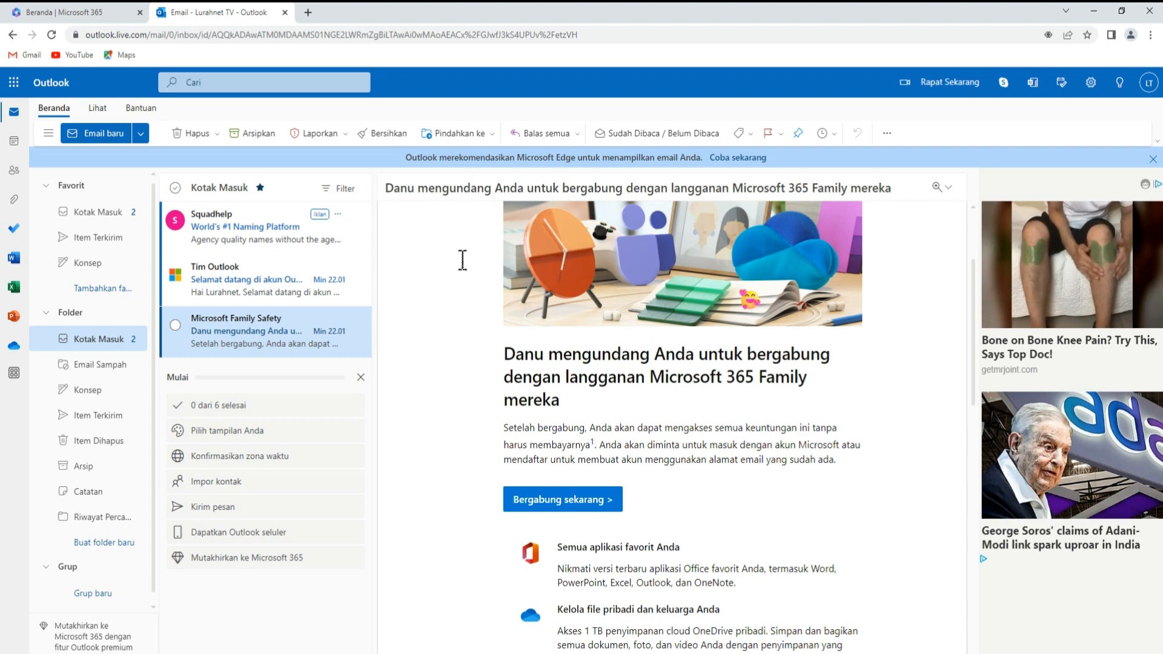
scroll(442, 317, down, 5)
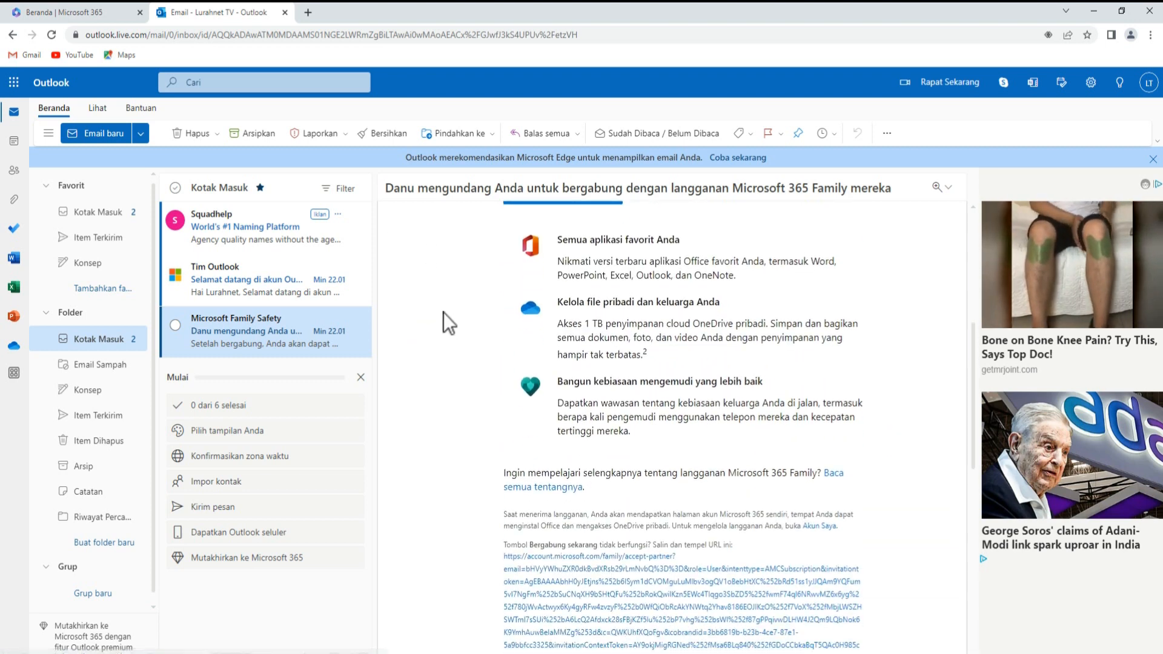
scroll(446, 310, down, 9)
scroll(448, 304, up, 11)
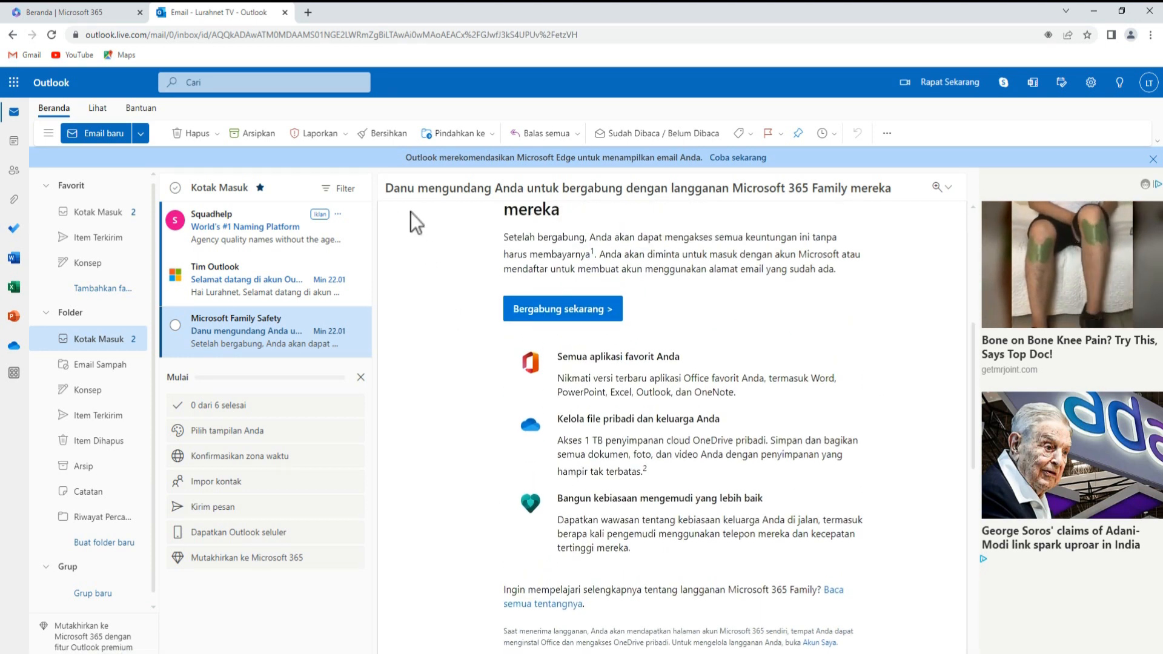
- Join the family via 'Bergabung sekarang', check the account panel in OneDrive, then go back to Outlook
click(569, 310)
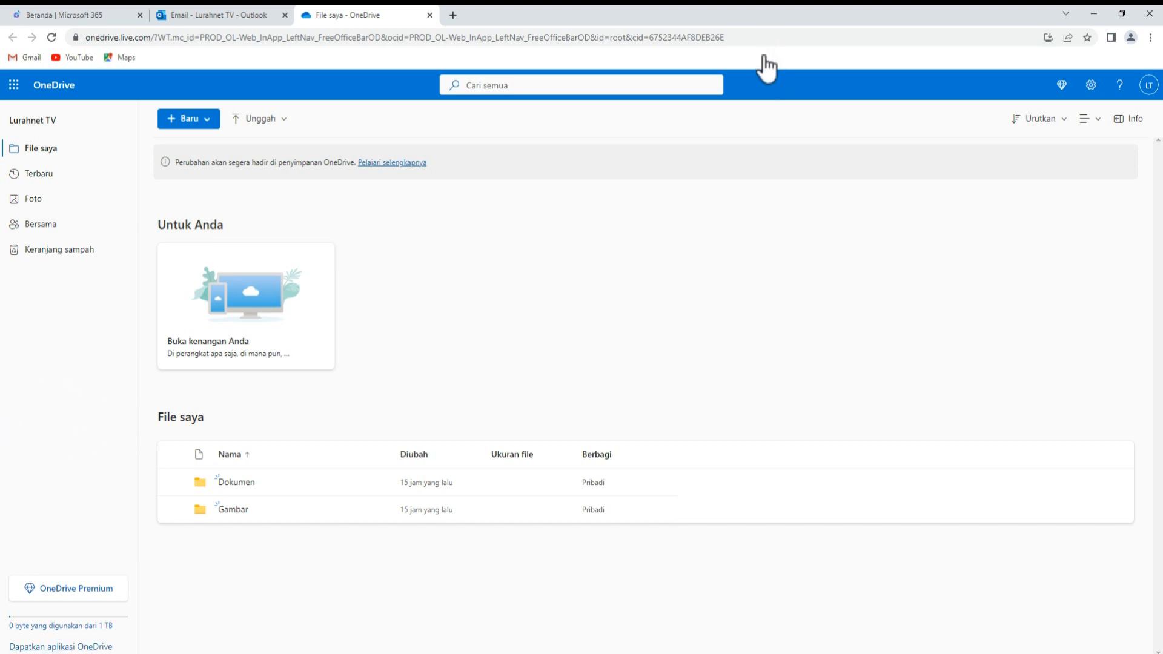
click(1149, 85)
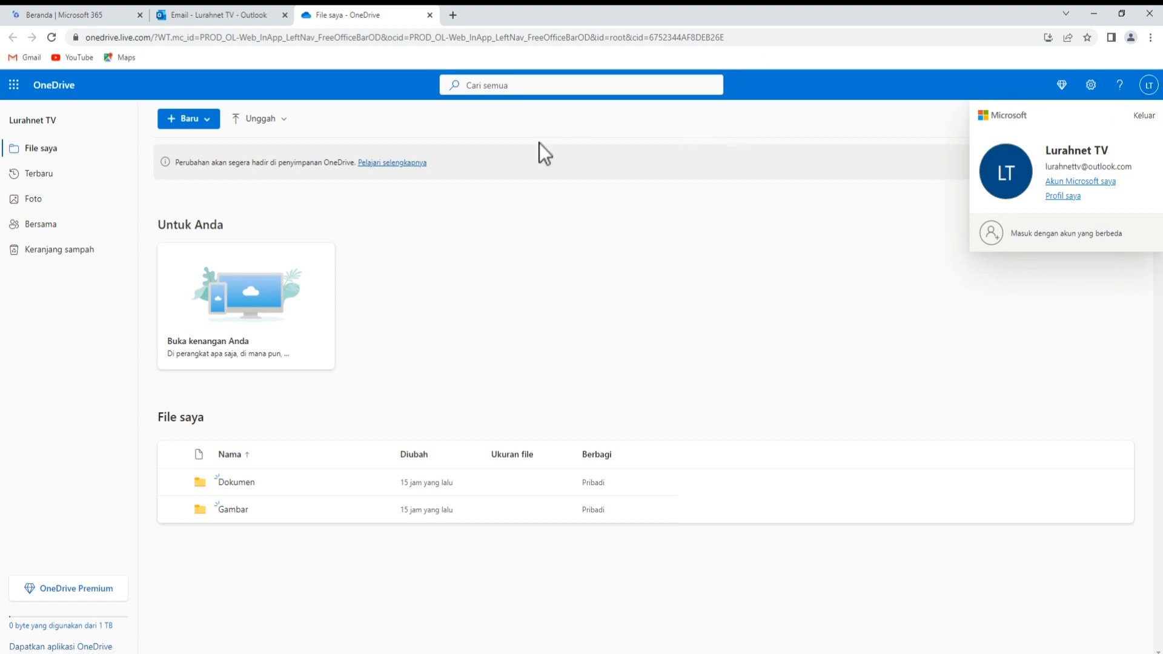
click(227, 18)
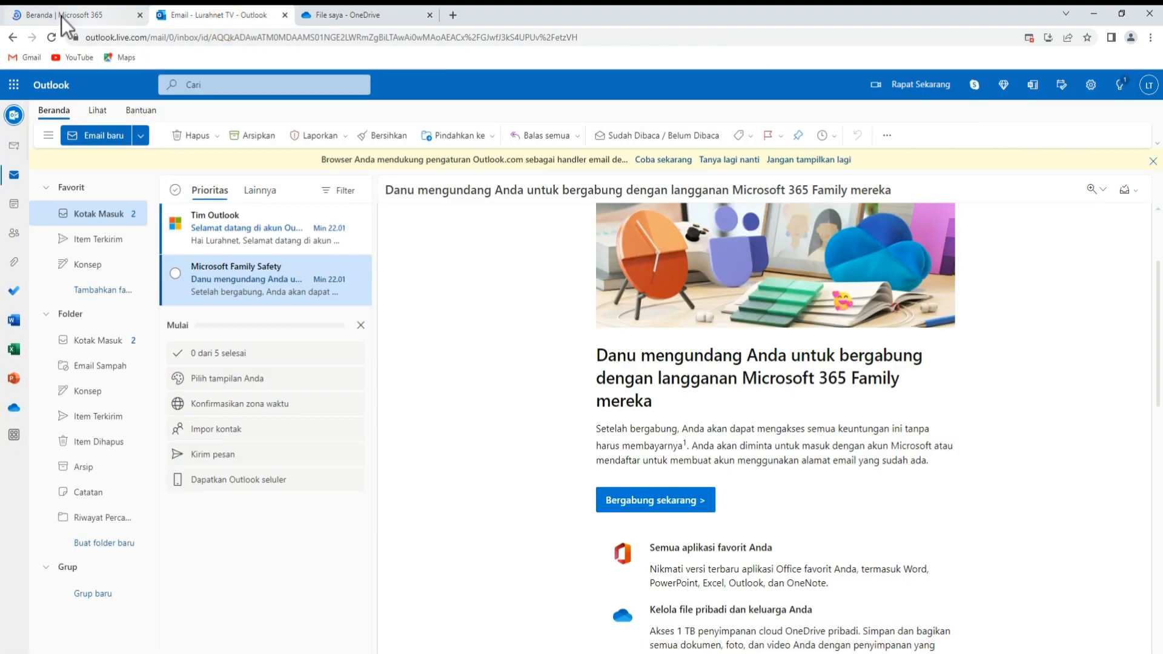
- Close the OneDrive files tab and move to the setup.office.com 'Hai. Mari kita mulai.' page
click(90, 22)
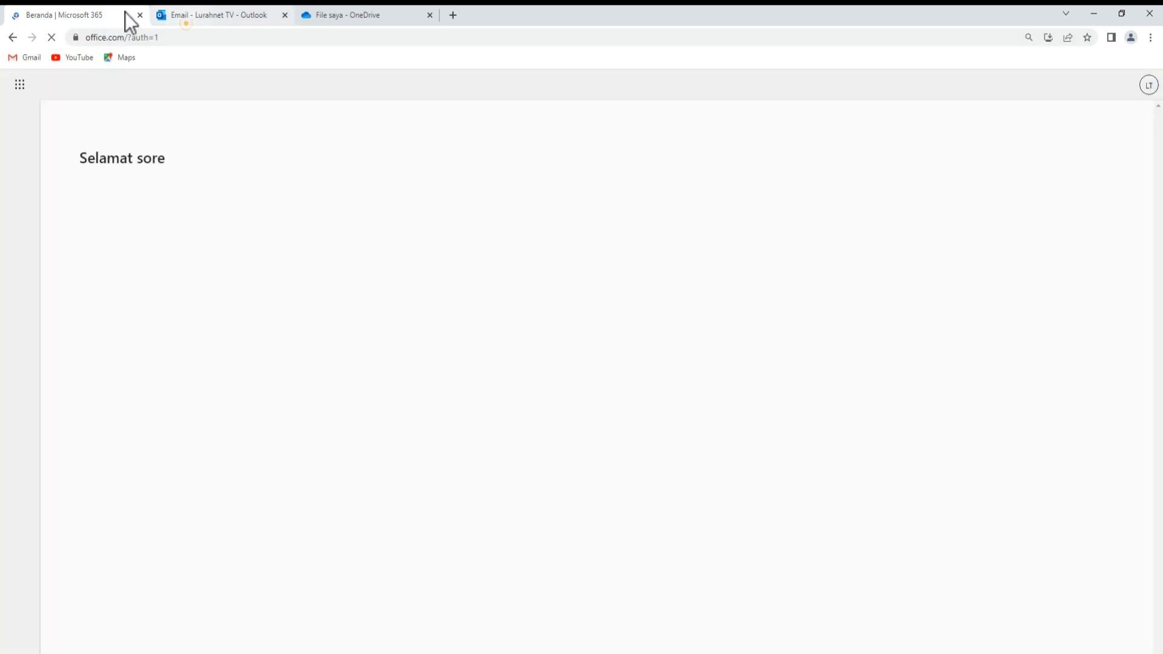
click(191, 17)
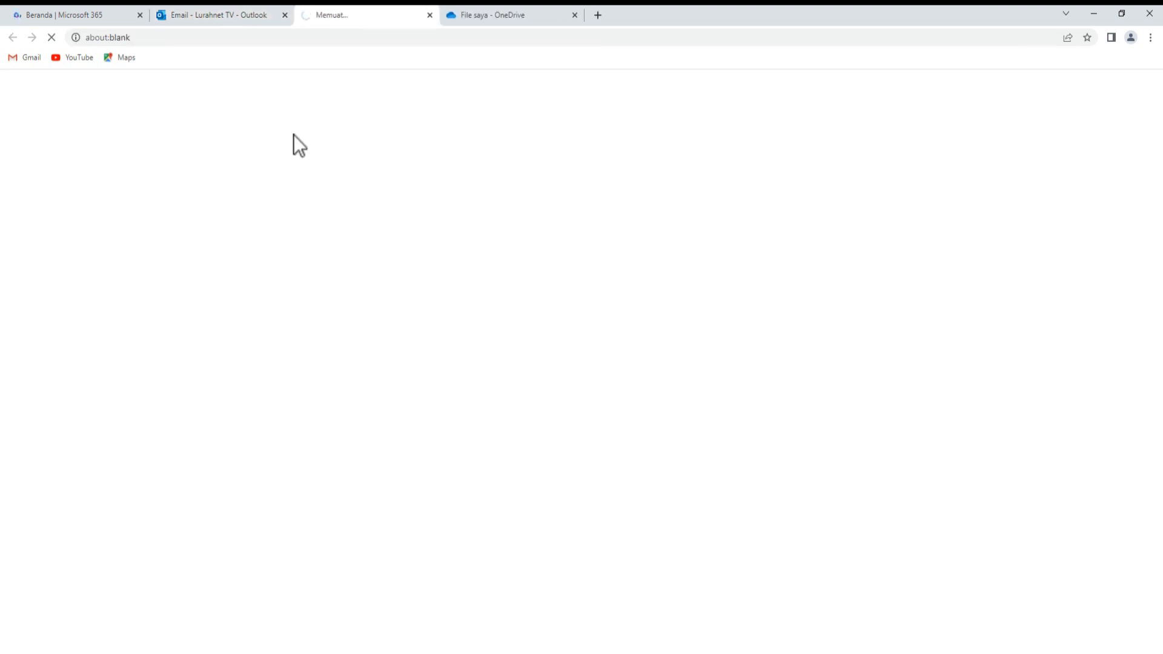
click(230, 16)
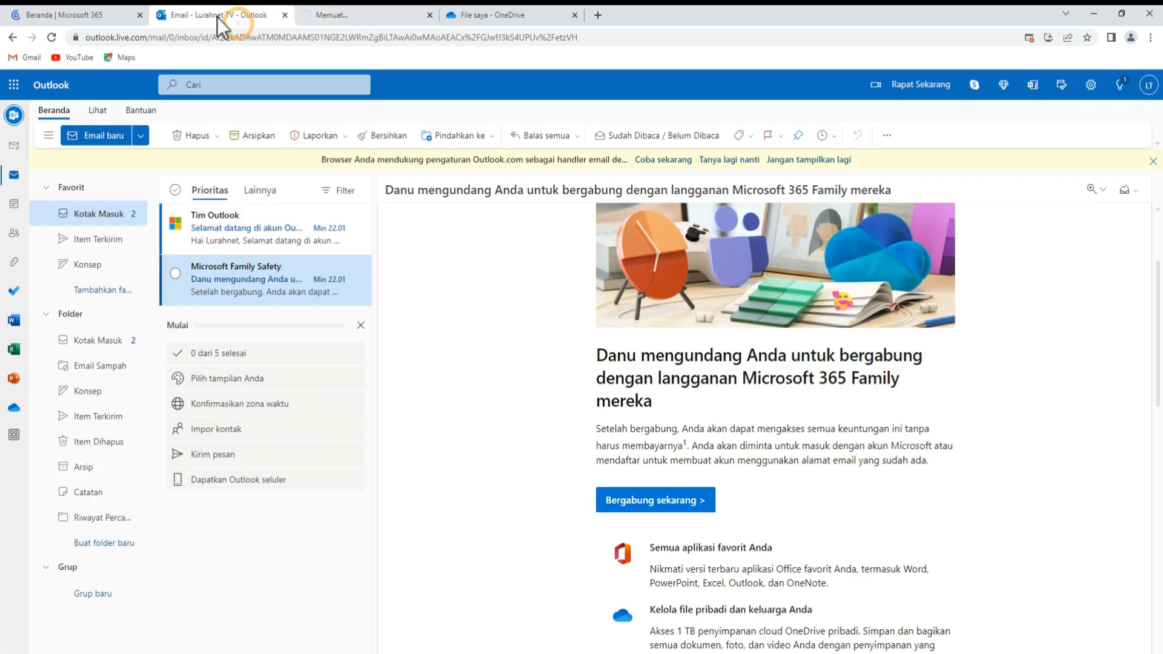
click(330, 16)
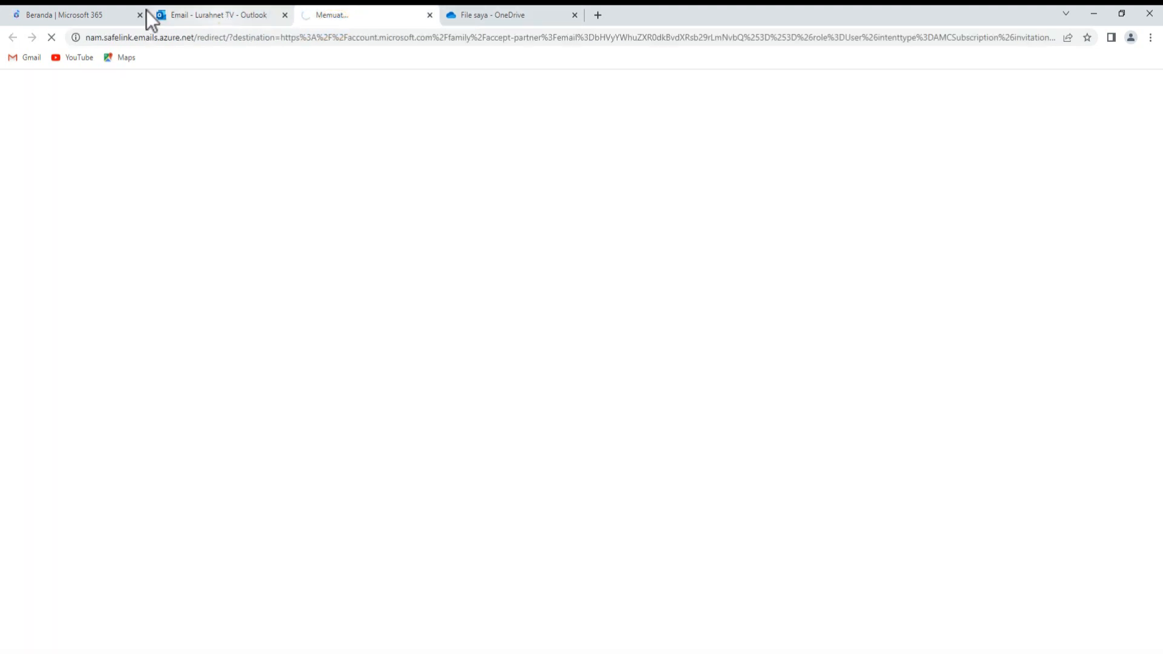
click(231, 16)
click(348, 22)
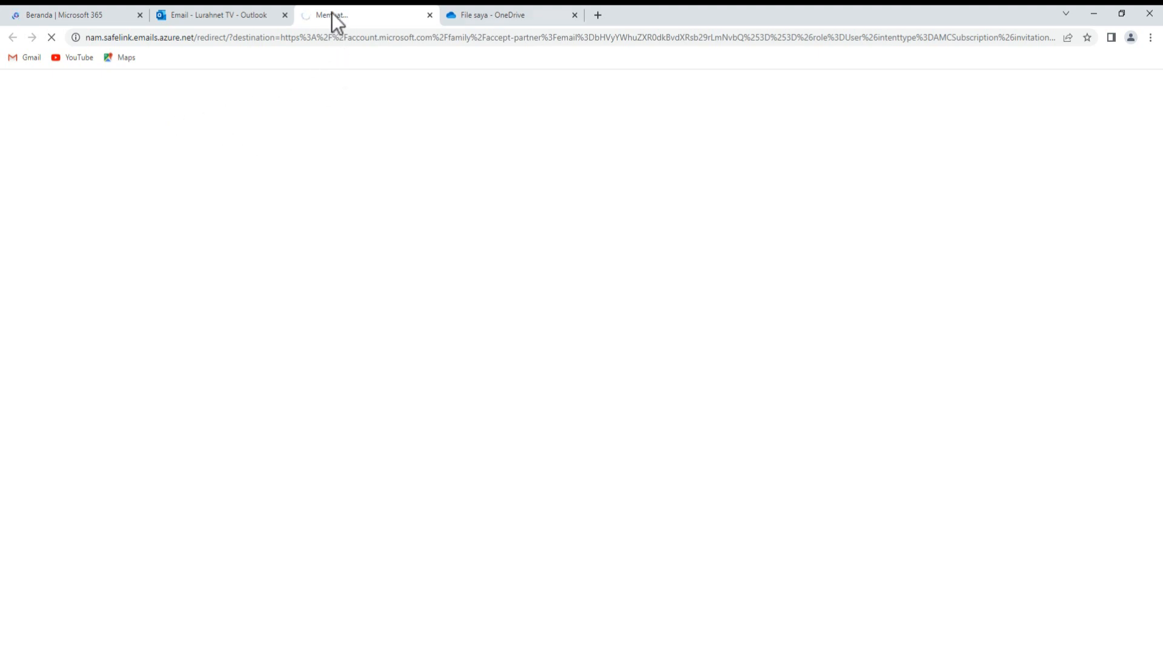
click(498, 22)
click(574, 17)
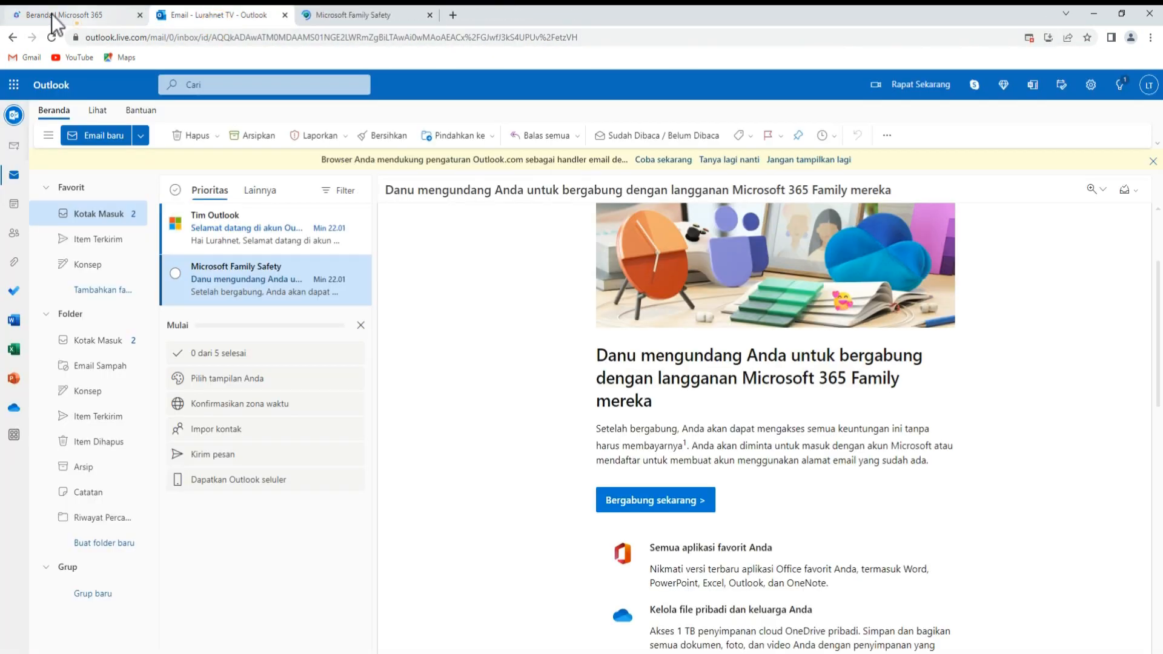
click(24, 15)
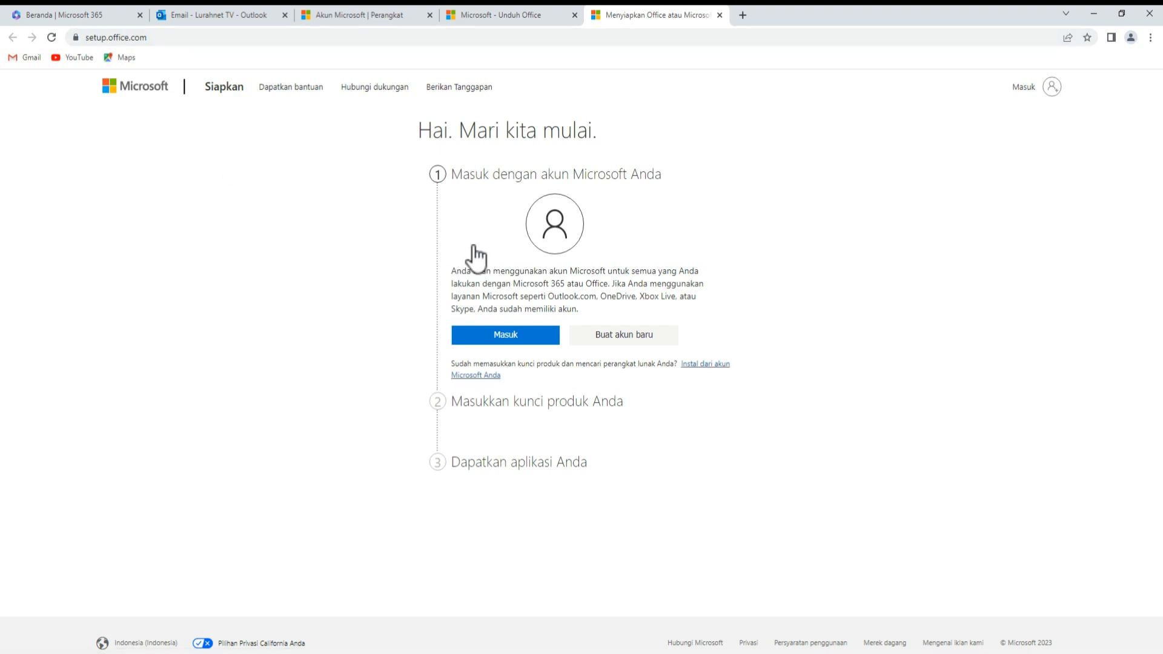
- Choose 'Instal dari akun Microsoft Anda' and start installing Office from the Microsoft 365 Family page
click(708, 364)
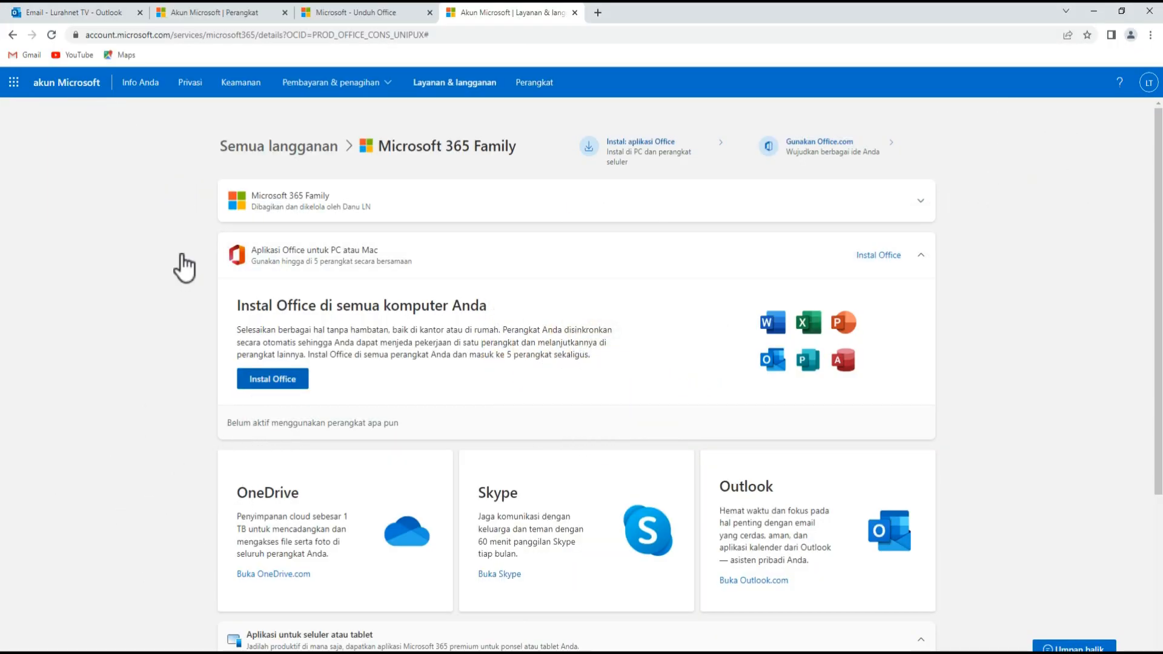
click(271, 380)
- Set the Office installer language to English in Pilih bahasa
click(516, 415)
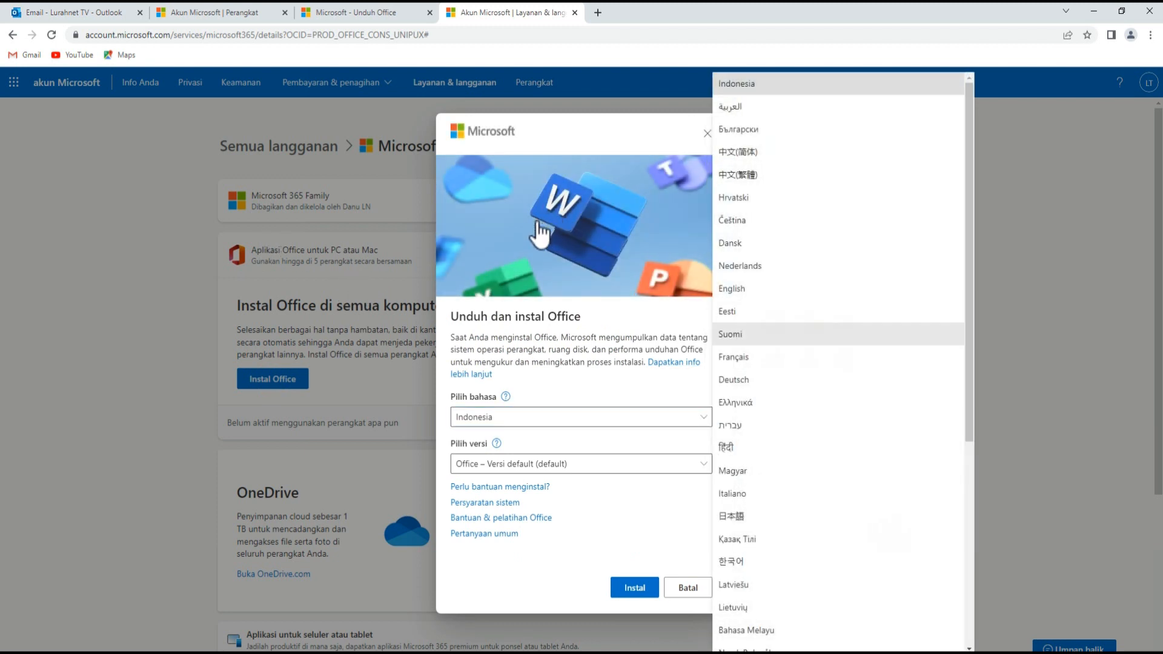
scroll(773, 330, down, 2)
key(Down)
key(Down)
key(Down)
key(Down)
key(Down)
key(Down)
key(Down)
key(Down)
key(Down)
key(Down)
key(Down)
key(Down)
key(Down)
key(Down)
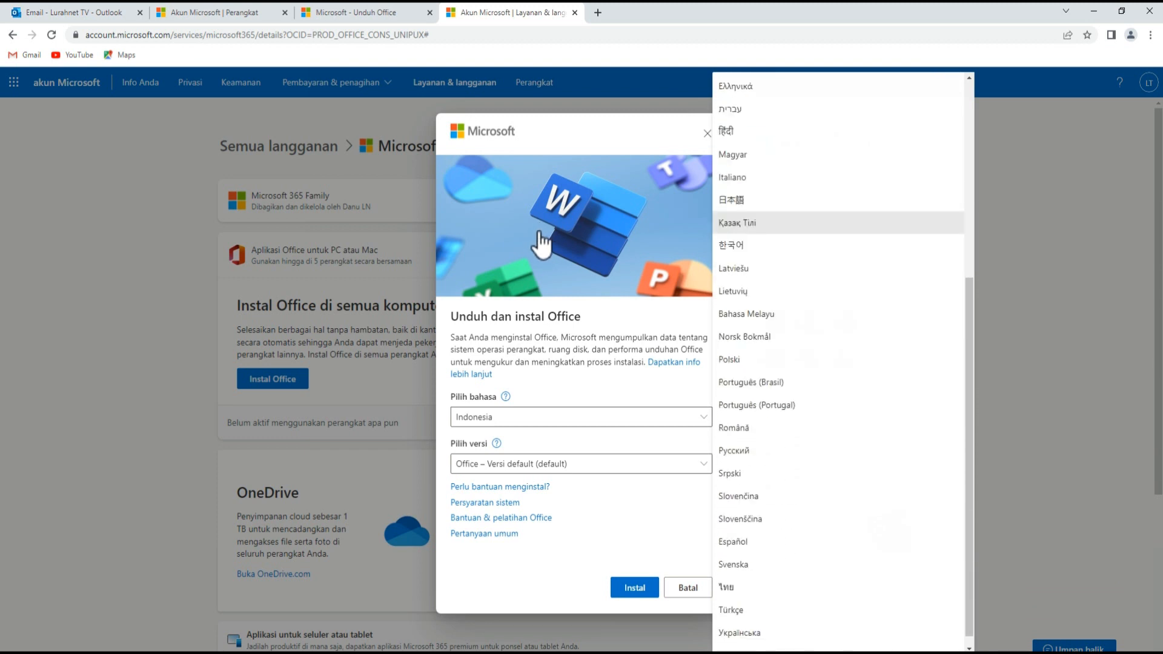
key(Up)
key(Up)
key(Up)
key(Up)
key(Up)
key(Up)
key(Up)
key(Up)
key(Up)
key(Up)
key(Up)
key(Up)
key(Up)
key(Up)
key(Up)
key(Up)
key(Up)
key(Up)
key(Up)
key(Up)
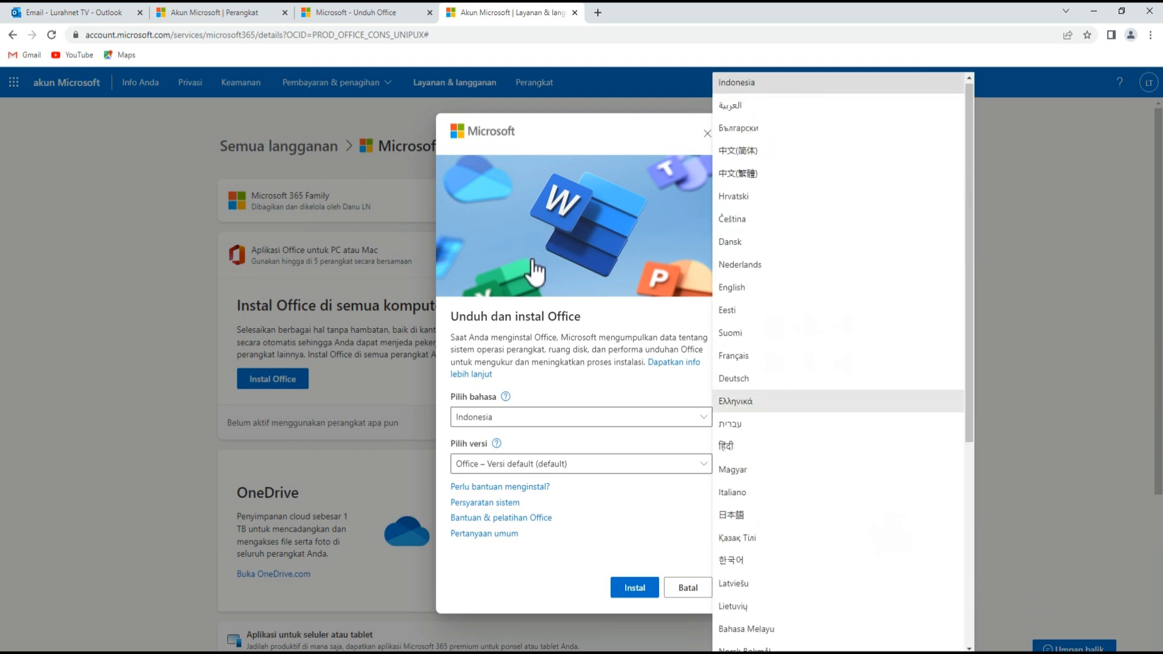
key(Up)
key(Down)
key(Down)
key(Down)
key(Down)
key(Down)
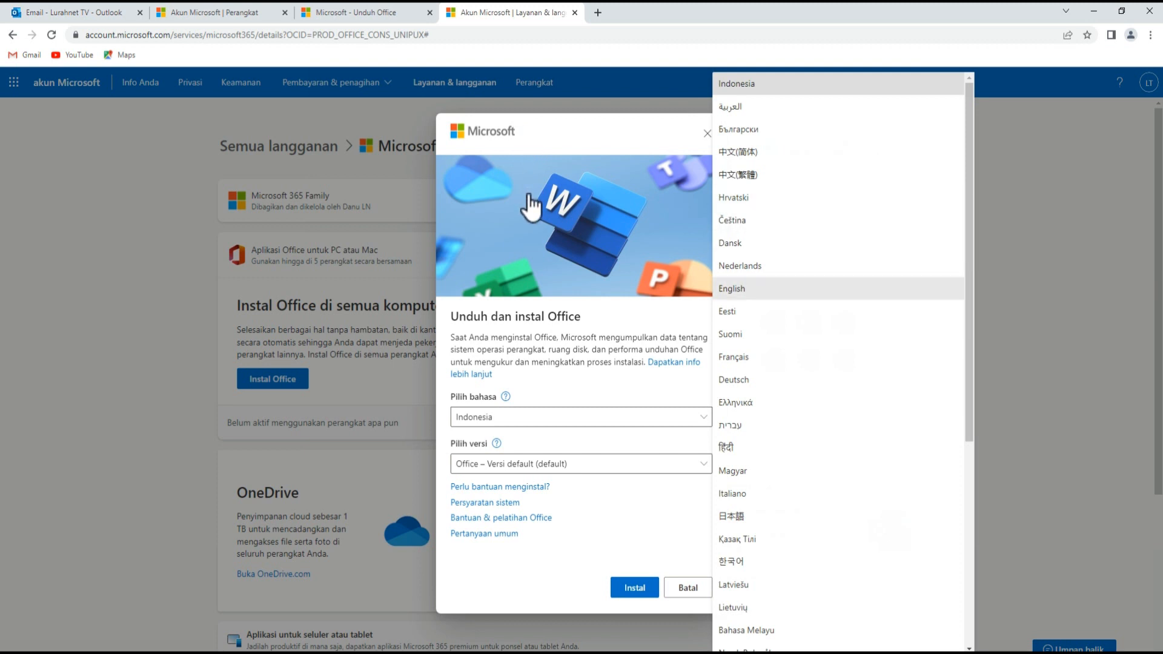
key(Down)
key(Down)
key(Down)
key(Down)
key(Down)
key(Down)
key(Down)
key(Down)
key(Down)
key(Down)
key(Down)
key(Down)
key(Down)
key(Down)
key(Down)
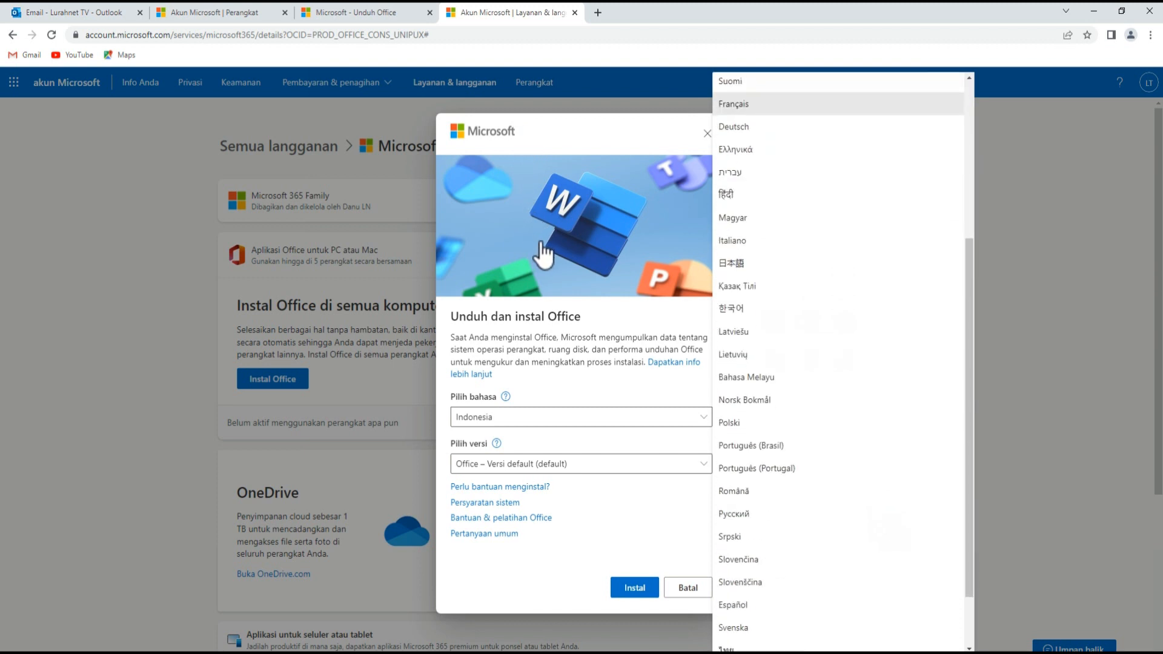
scroll(530, 268, up, 4)
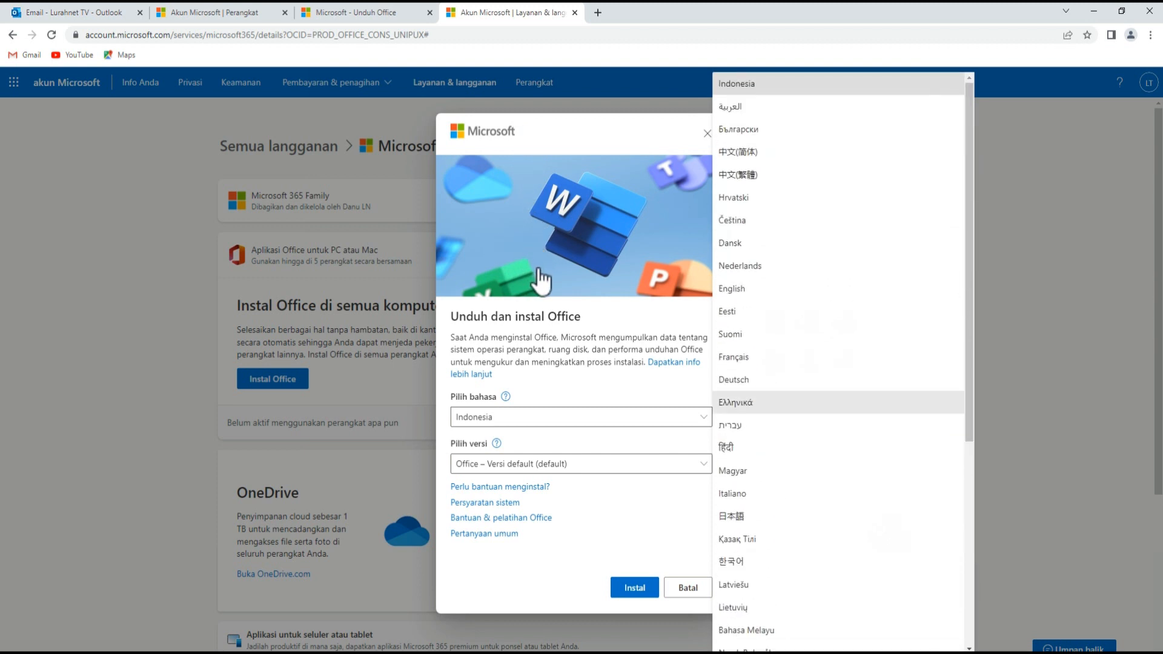
key(Up)
key(Up)
key(Return)
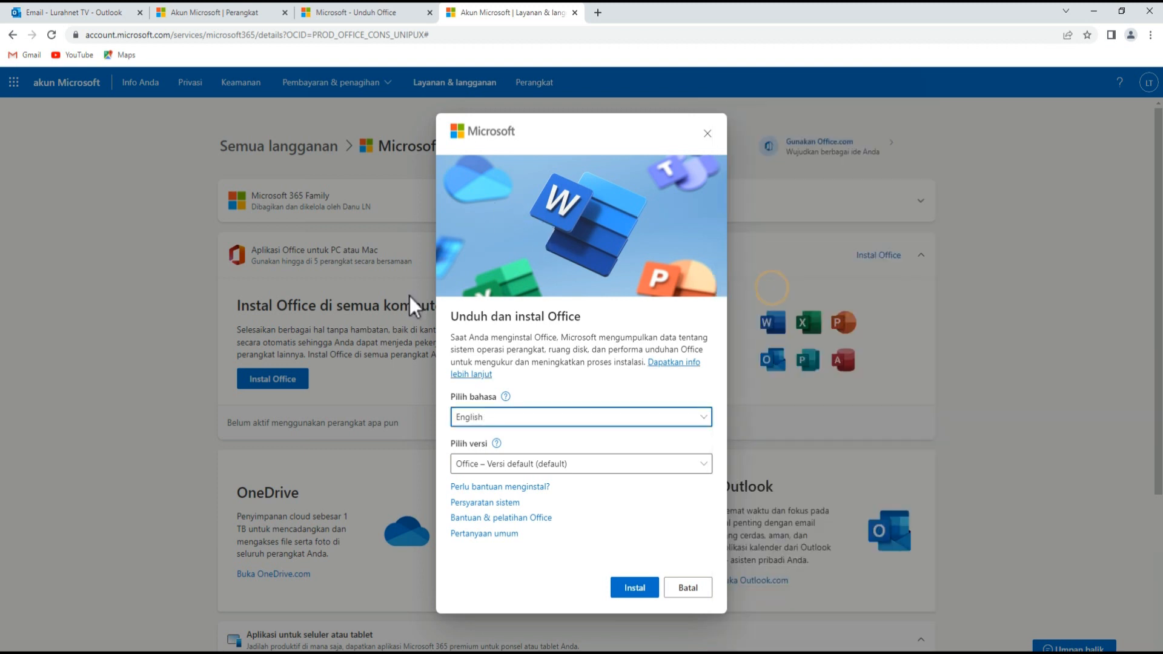
- Choose Office – 64 bit in Pilih versi to download OfficeSetup.exe
click(569, 466)
key(Down)
key(Down)
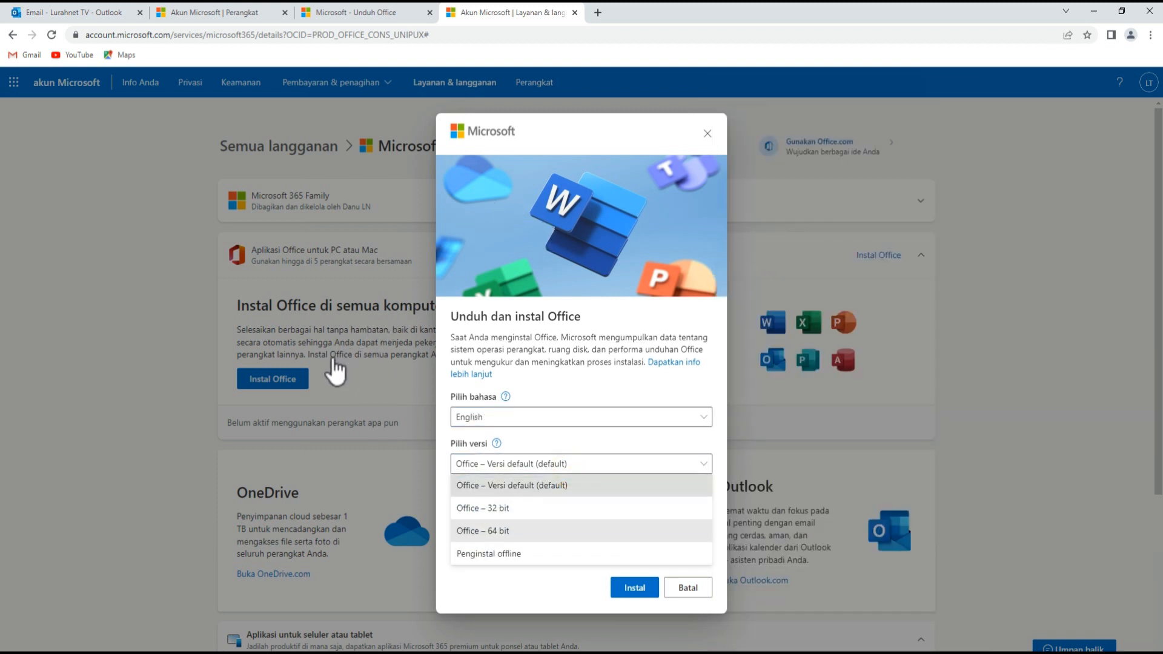
key(Down)
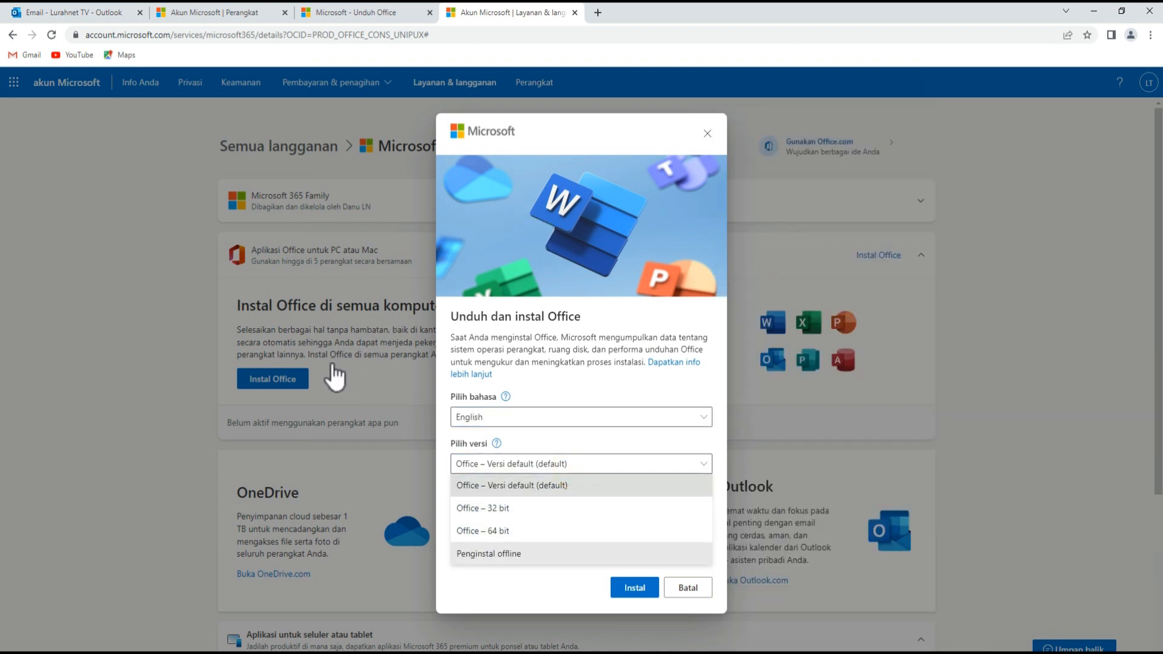
key(Up)
key(Up)
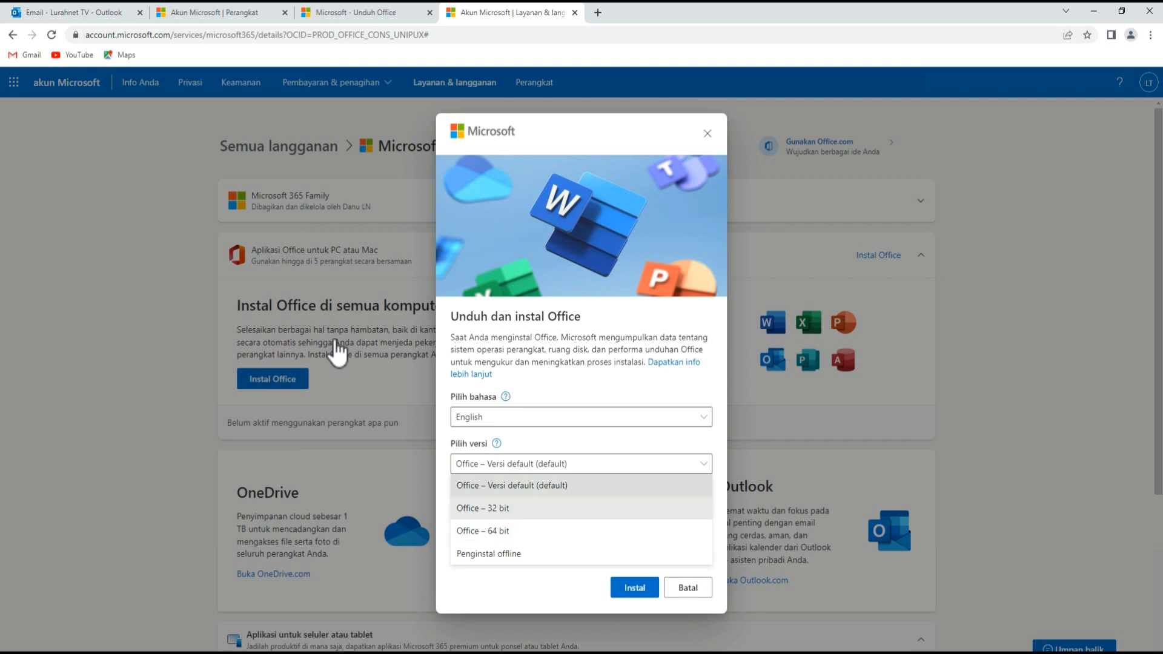
key(Down)
key(Down)
key(Up)
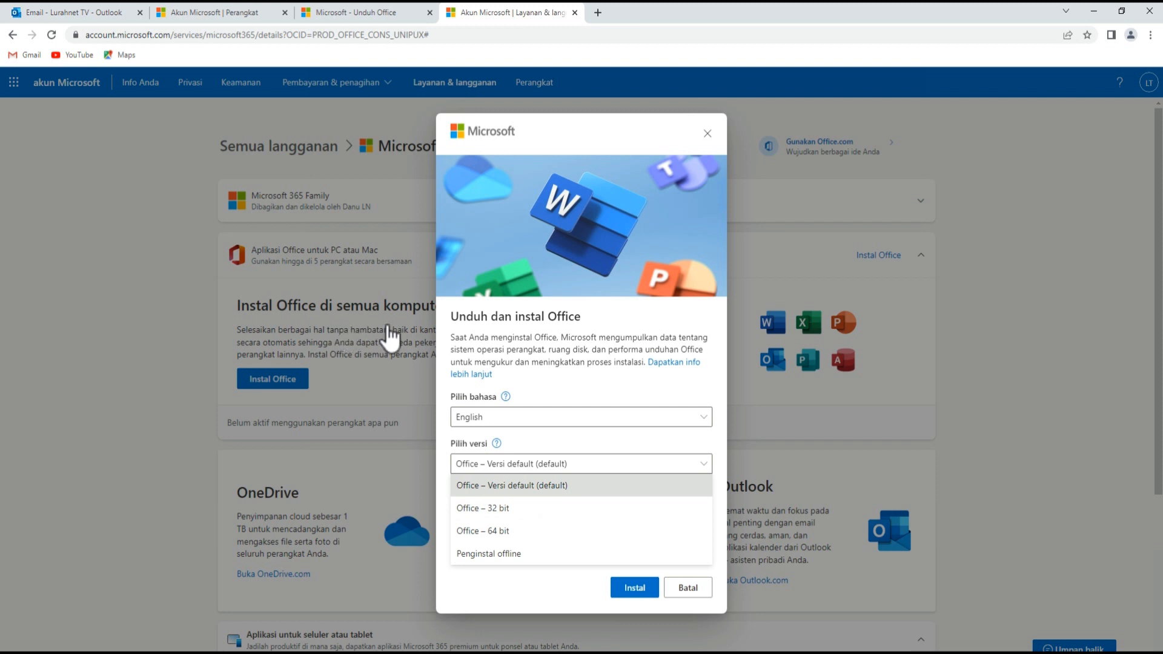
key(Down)
key(Down)
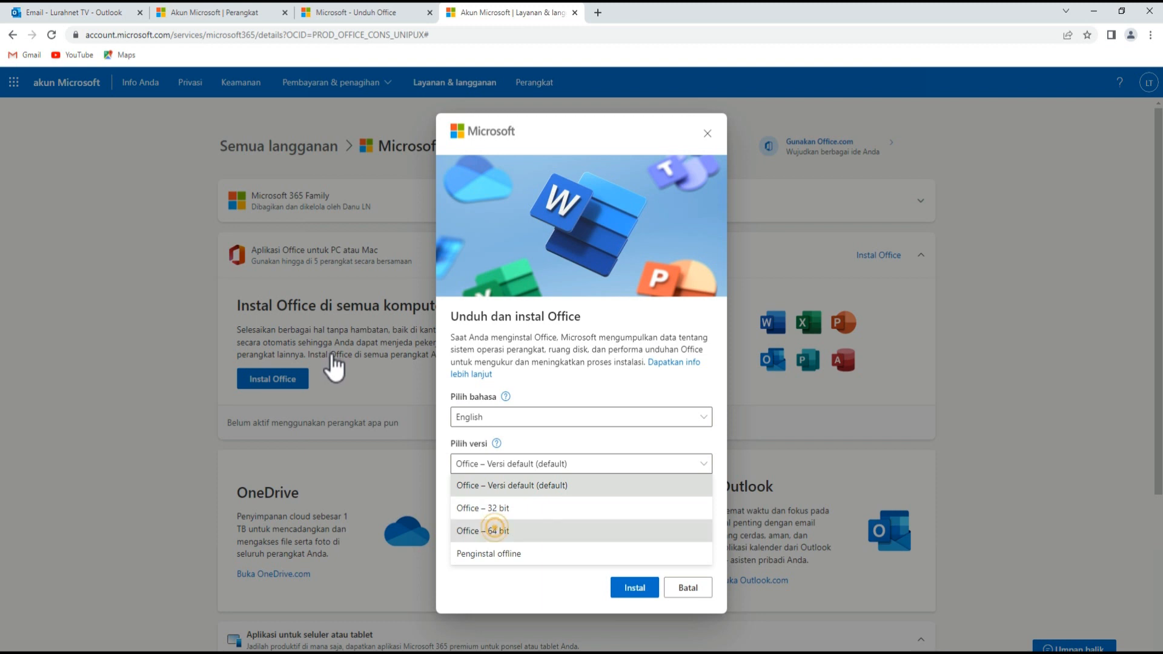
key(Return)
key(Return)
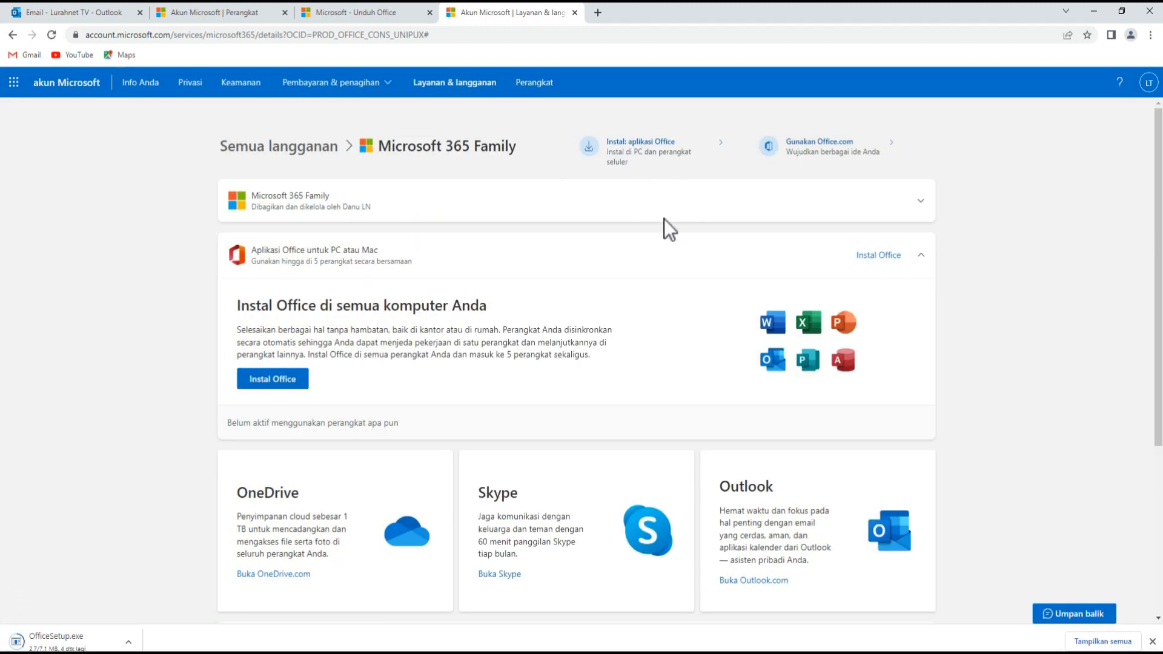
- Run OfficeSetup.exe from Chrome's downloads, allow it on the permission prompt, and minimise Chrome
key(alt+f)
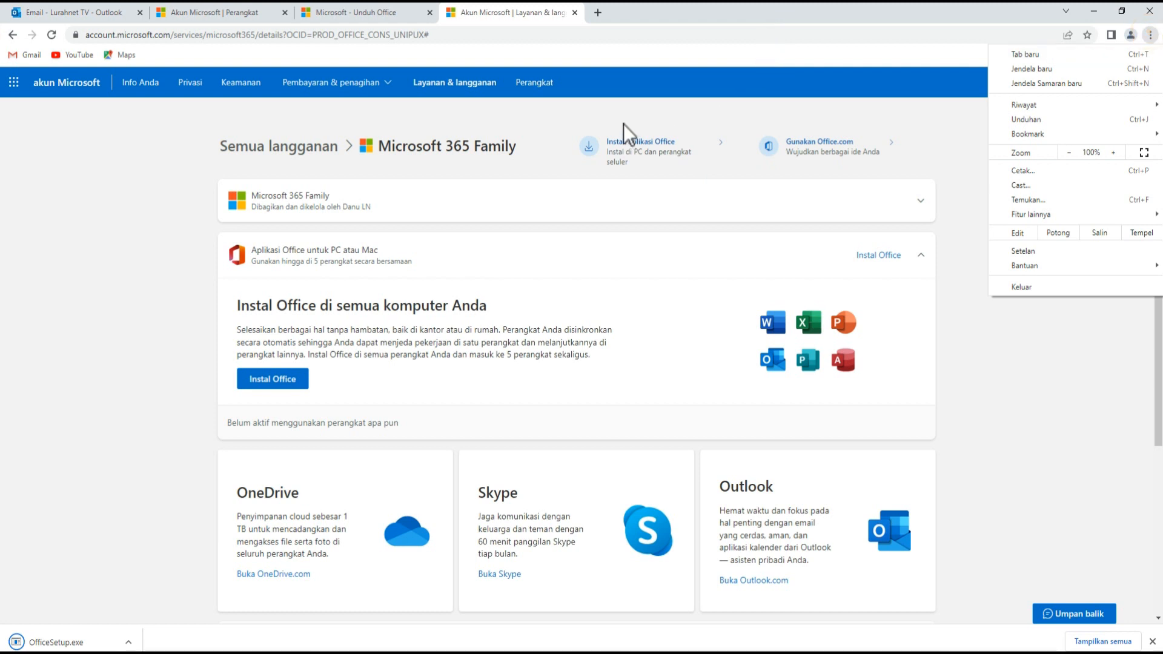
key(Return)
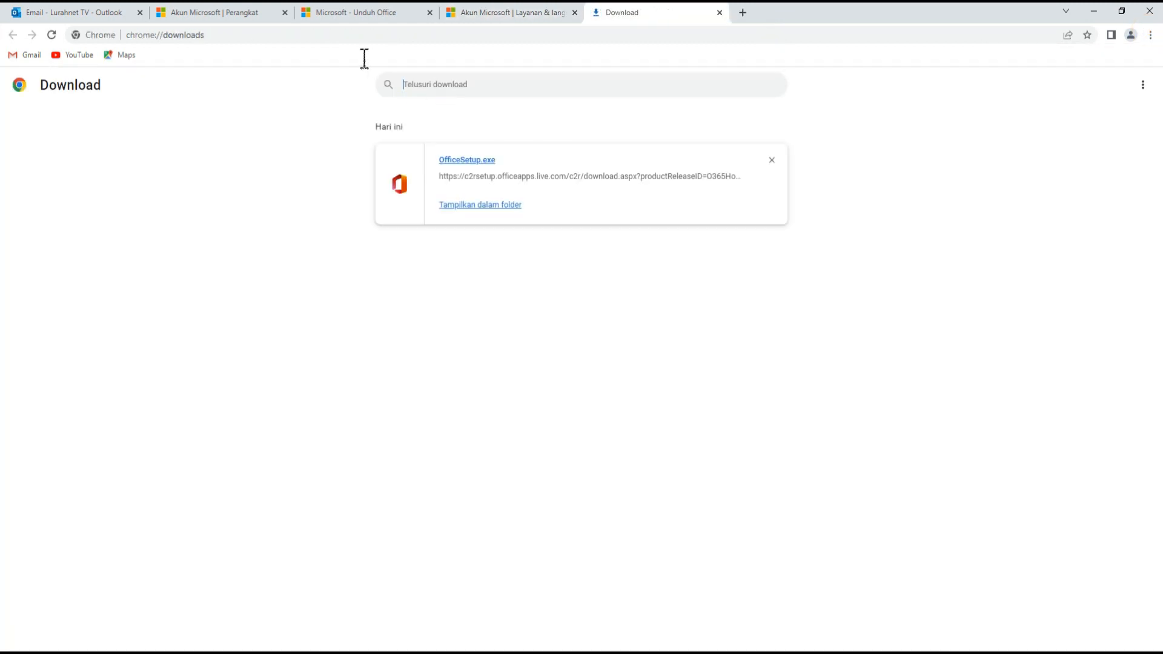
click(467, 160)
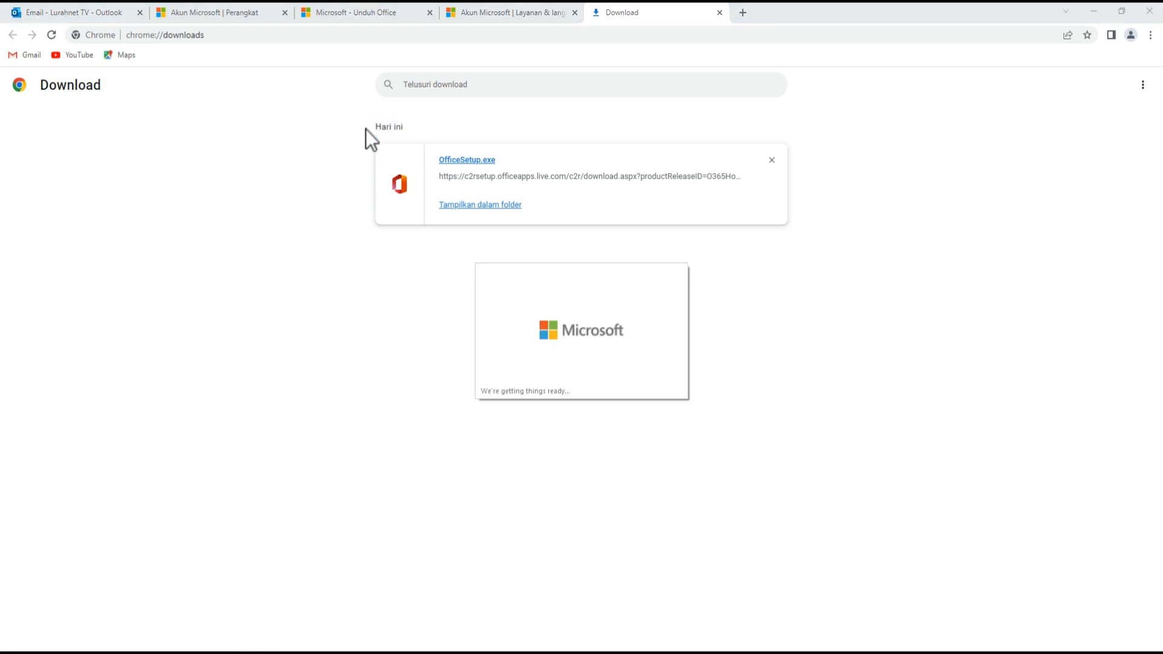
key(Left)
key(Return)
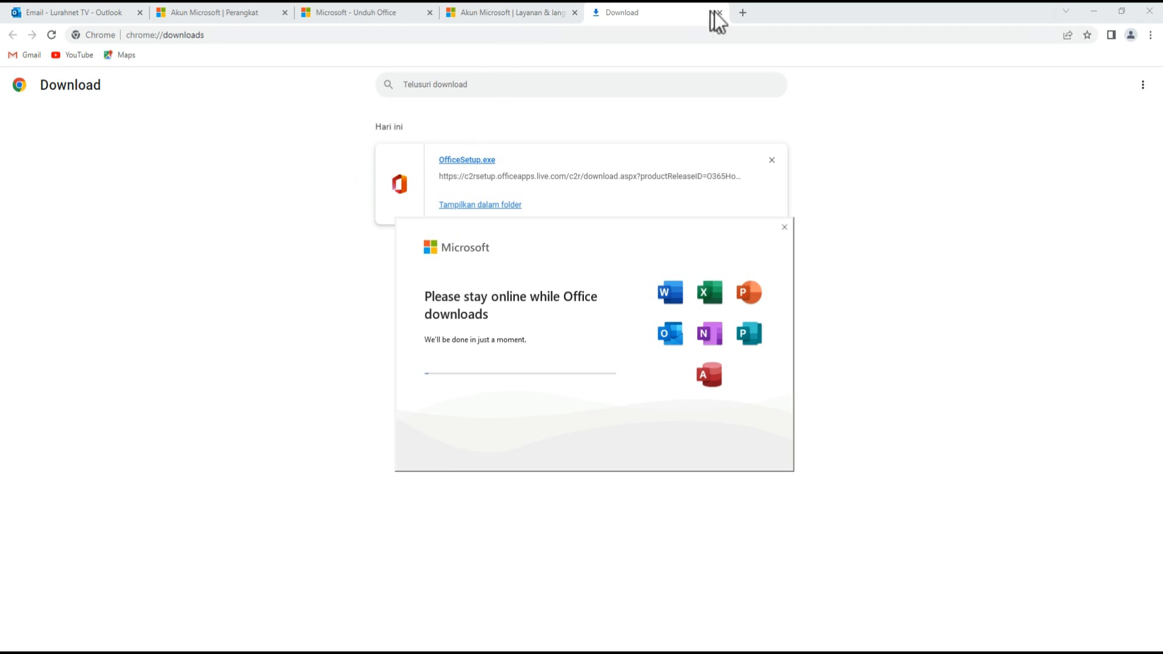
click(1096, 15)
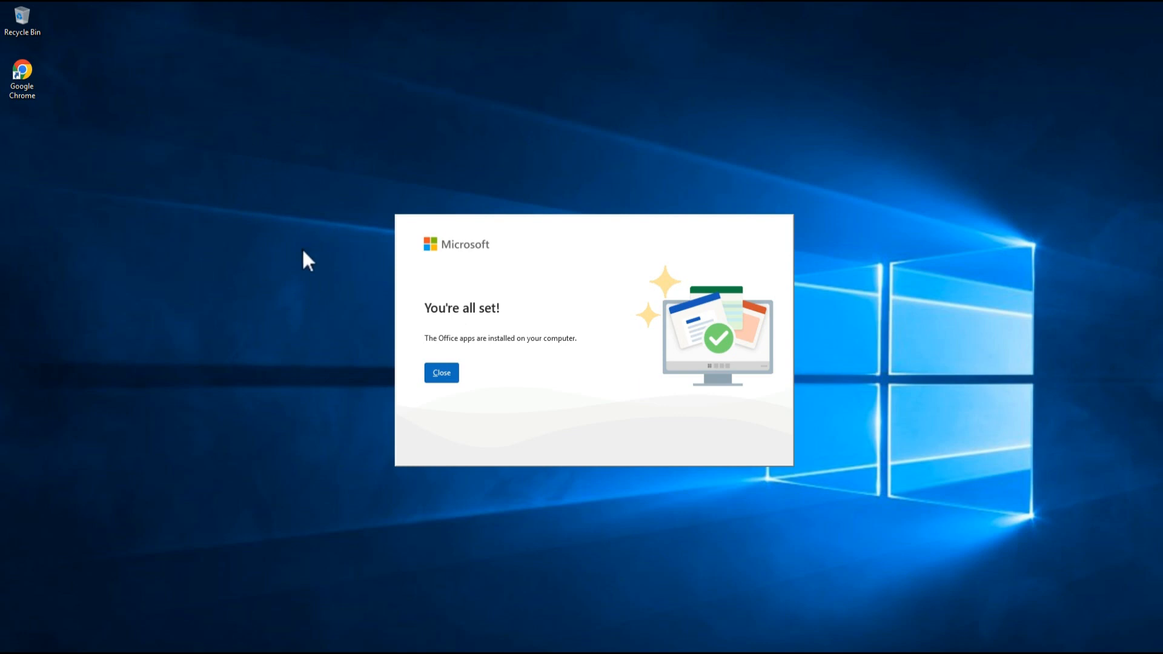
- Close the installer's 'You're all set!' message and bring up the Windows Start menu
key(Return)
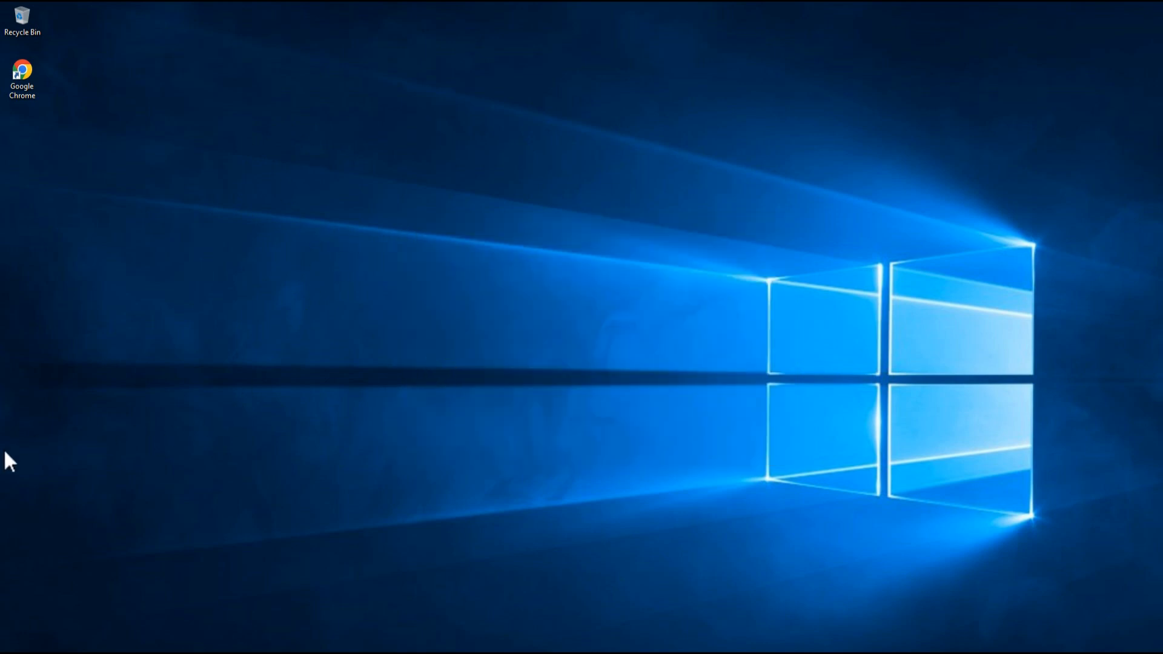
key(super)
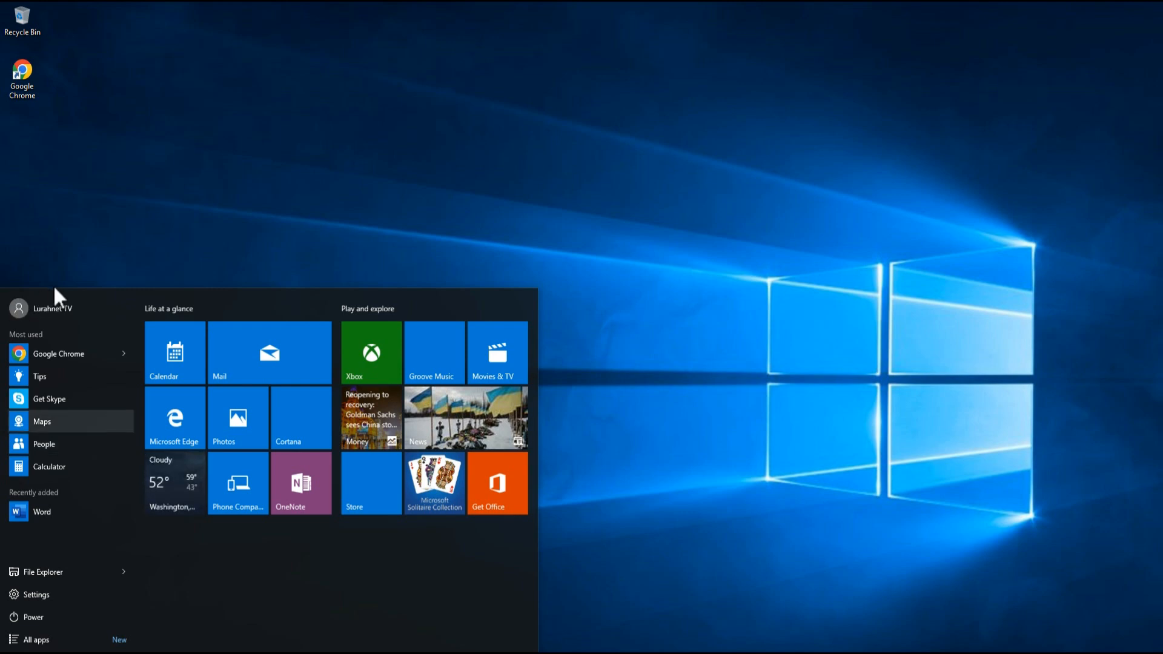
- Launch Word from Recently added in the Start menu
click(66, 509)
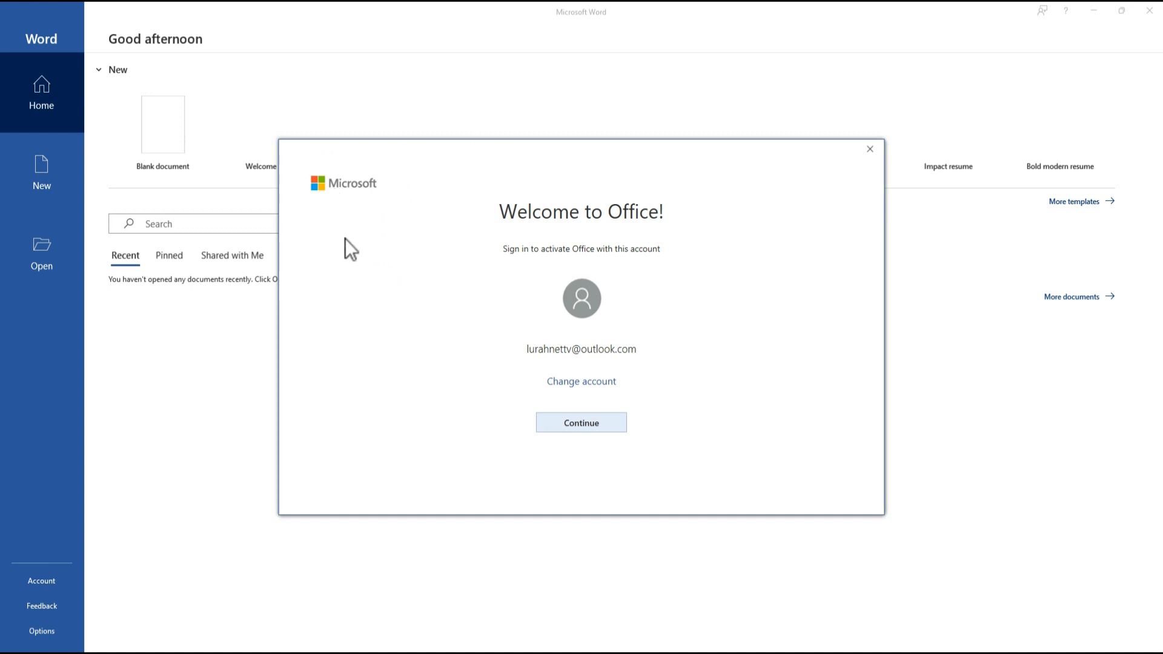
- Activate Office by signing in with the invited account's prefilled e-mail and its password
click(587, 425)
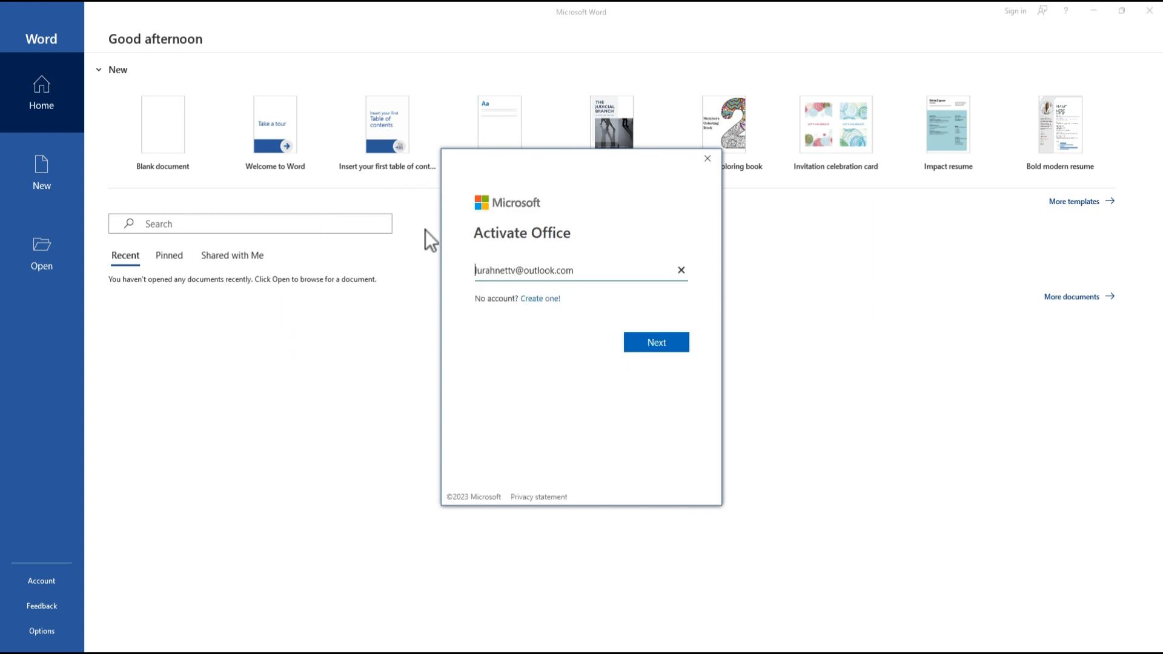
click(673, 341)
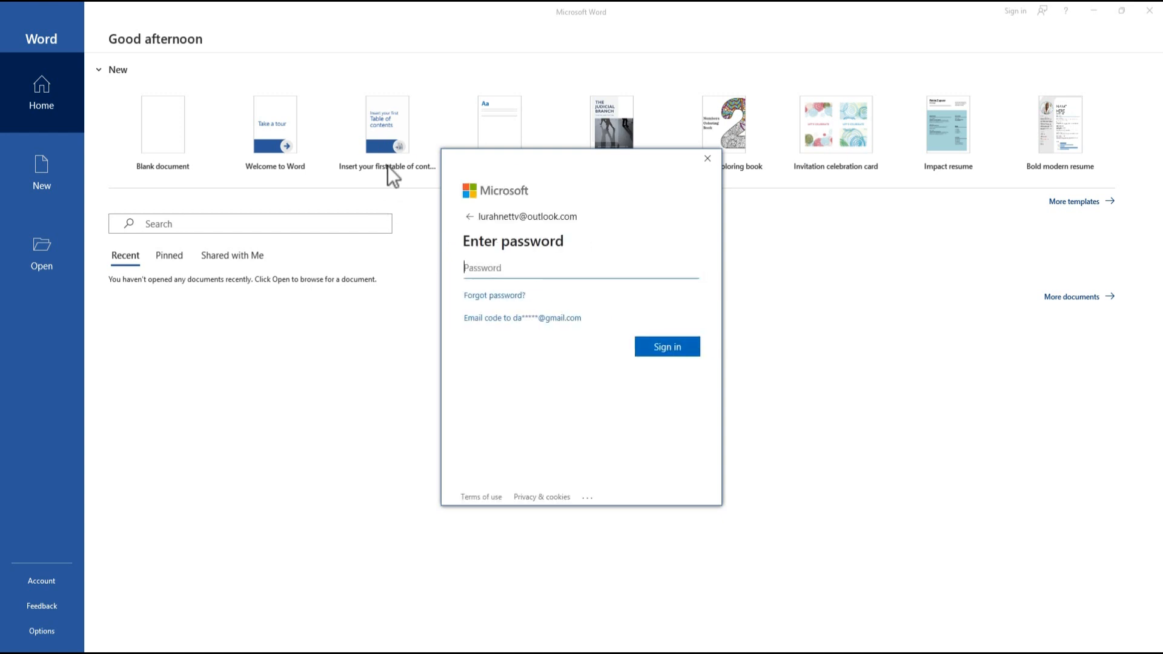
text(*********)
key(Return)
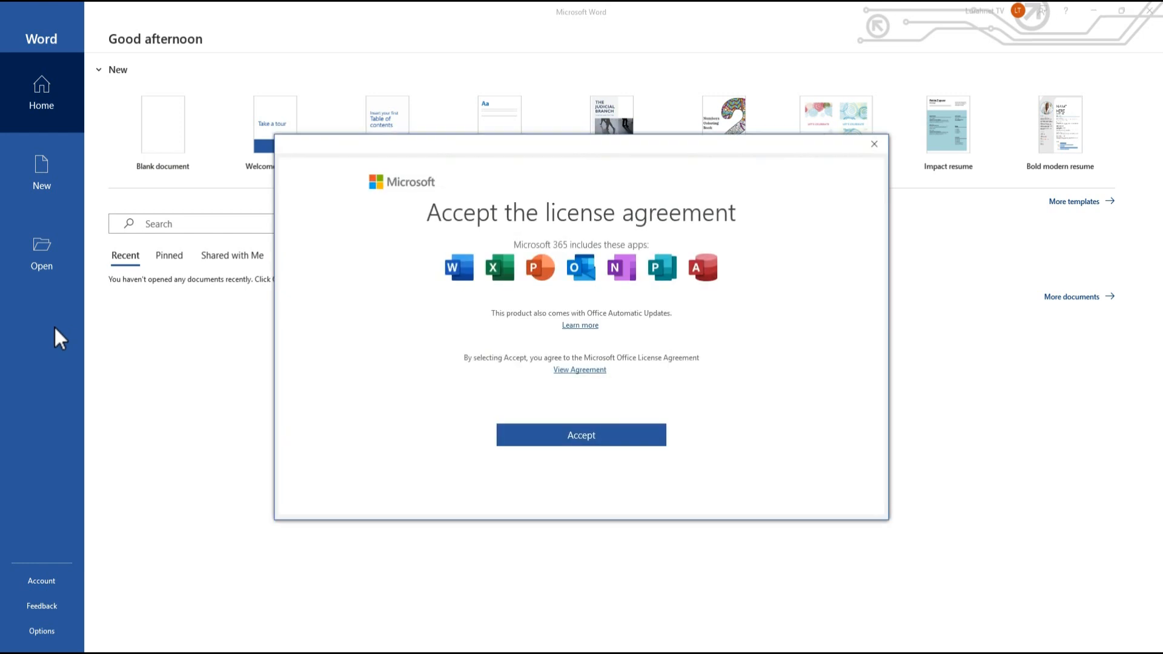
- Accept the license agreement, decline personalized offers, and dismiss the privacy notices
click(564, 435)
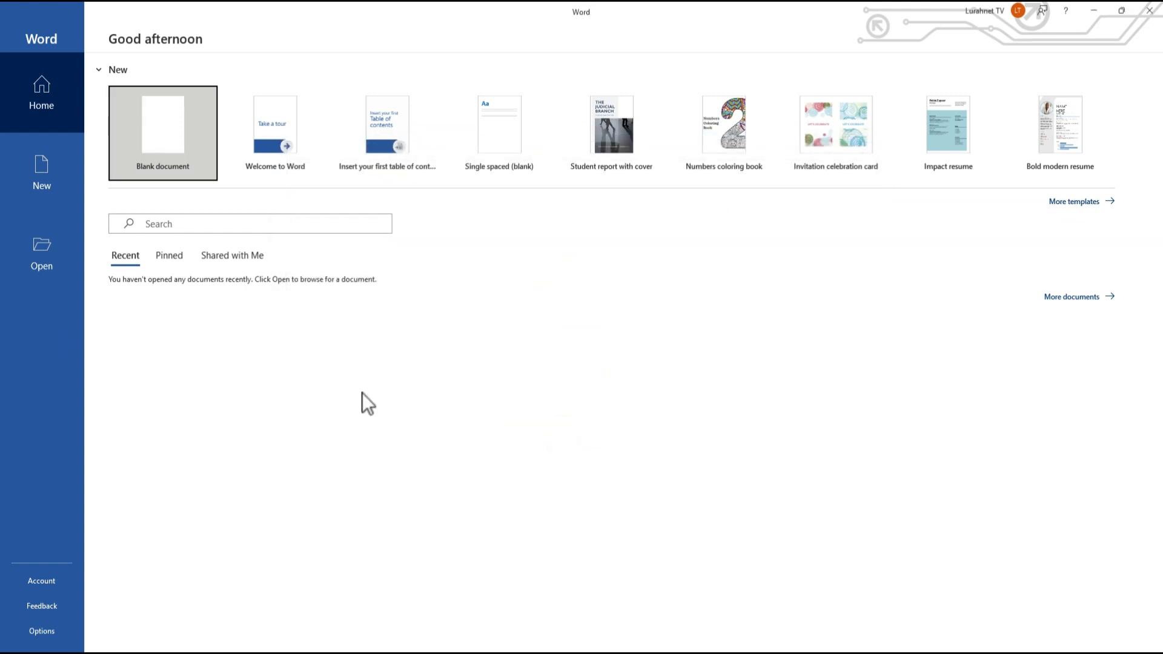
click(795, 517)
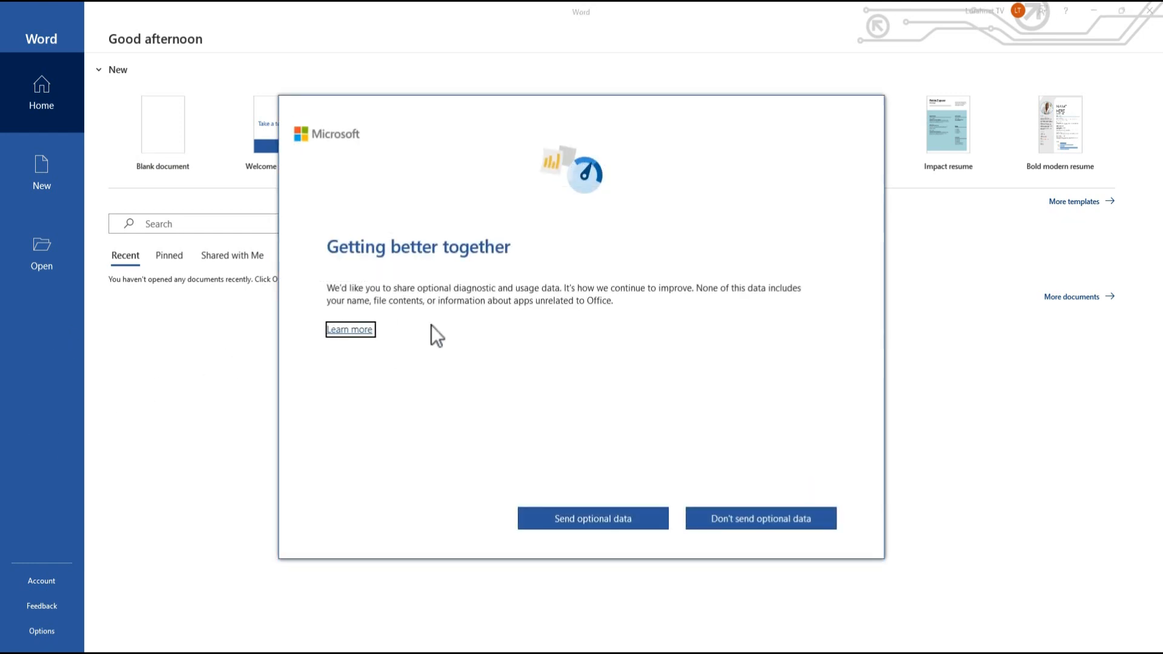
key(Tab)
key(Tab)
key(Return)
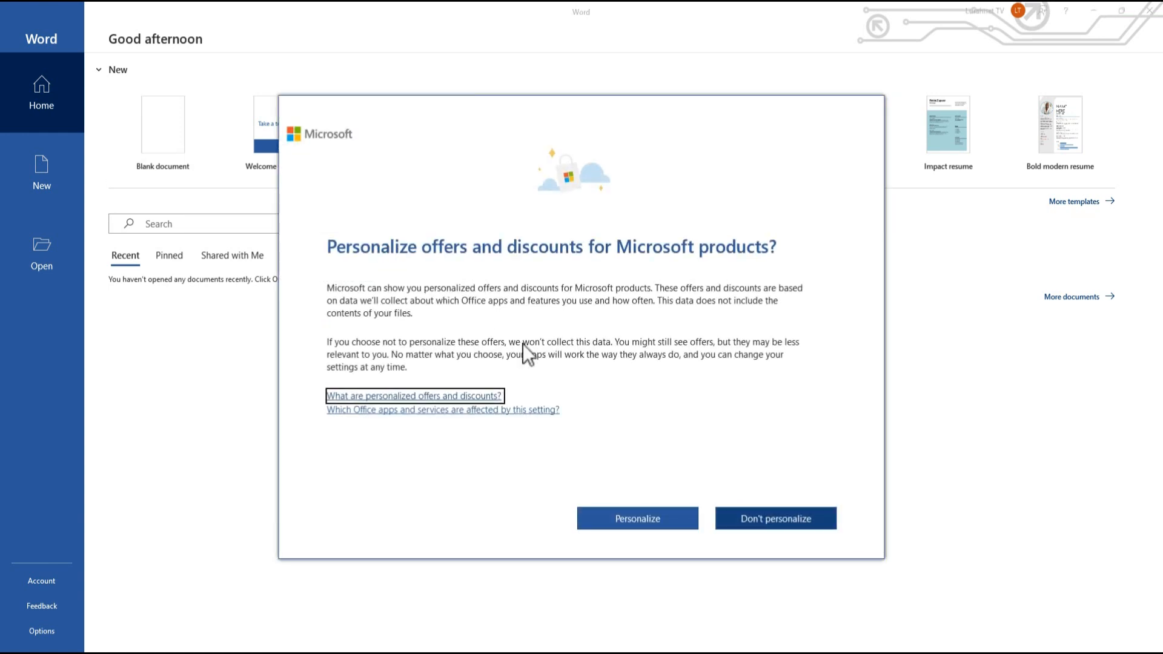
click(781, 515)
click(805, 512)
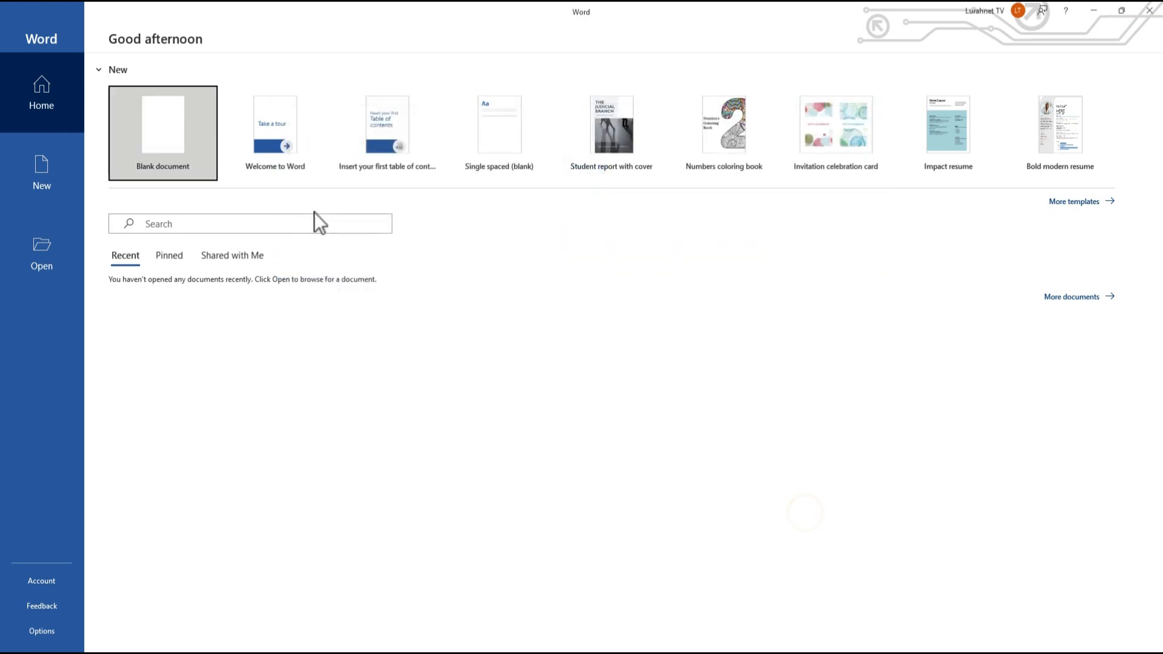
- Create a blank document and type 'Test' on its first line
click(192, 112)
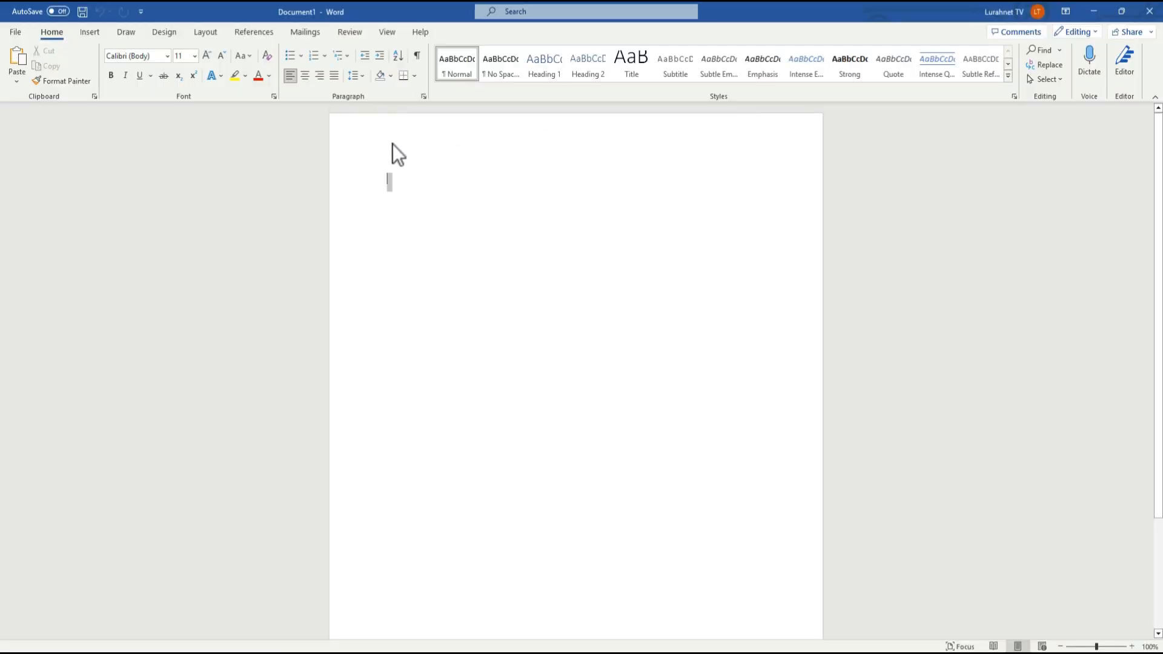
double_click(400, 179)
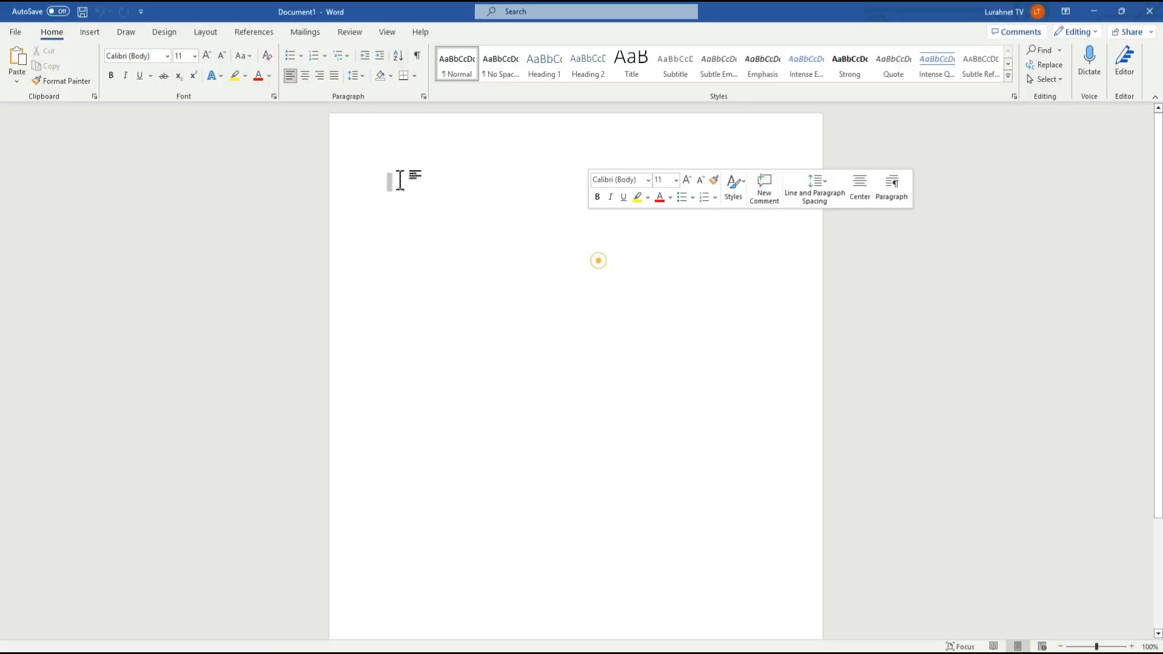
click(302, 140)
text(Test)
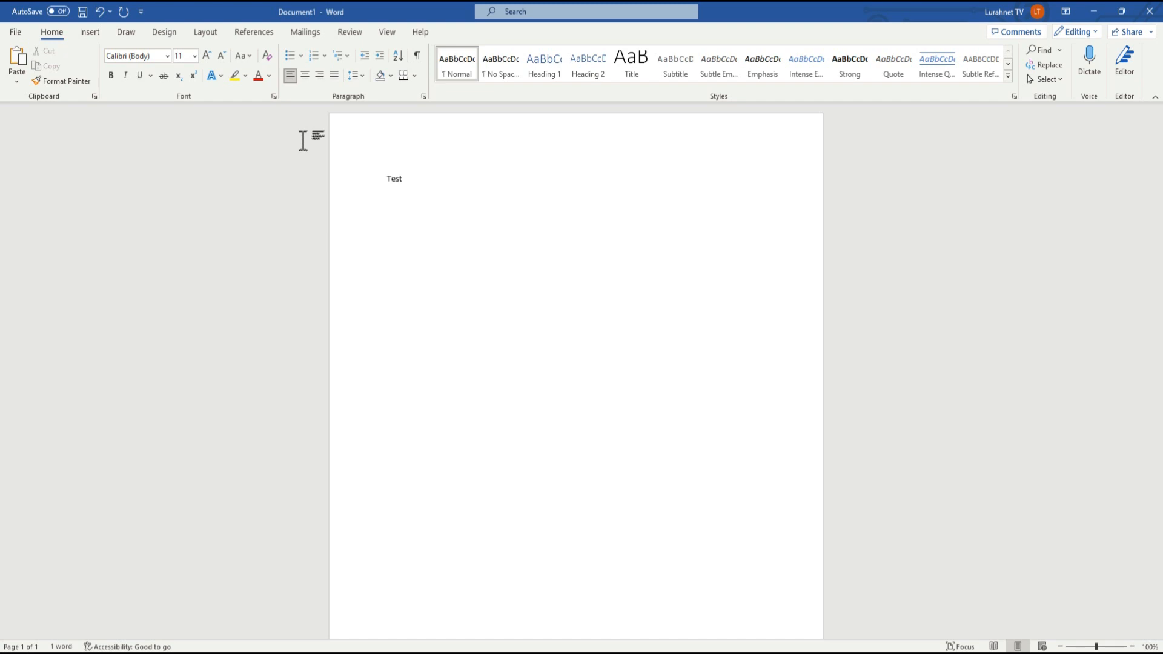
key(Return)
key(Return)
key(Return)
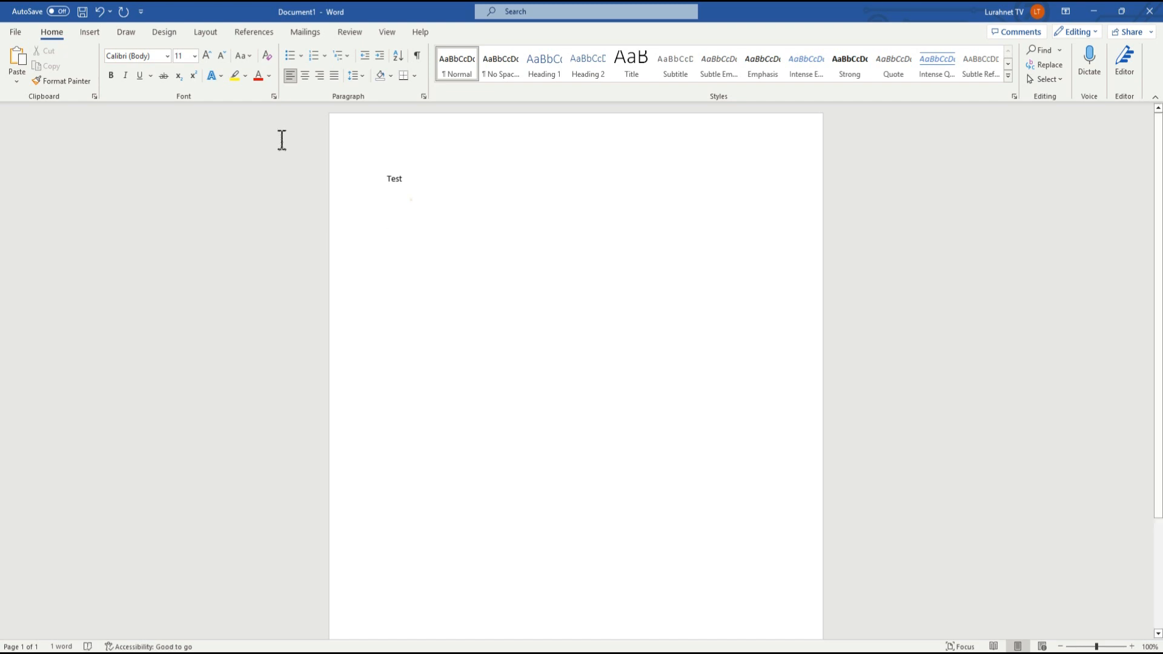
- Type 'jffjsafsjfsjfjfsj' on the next line, then select all and delete the text
click(412, 200)
click(393, 202)
text(jf)
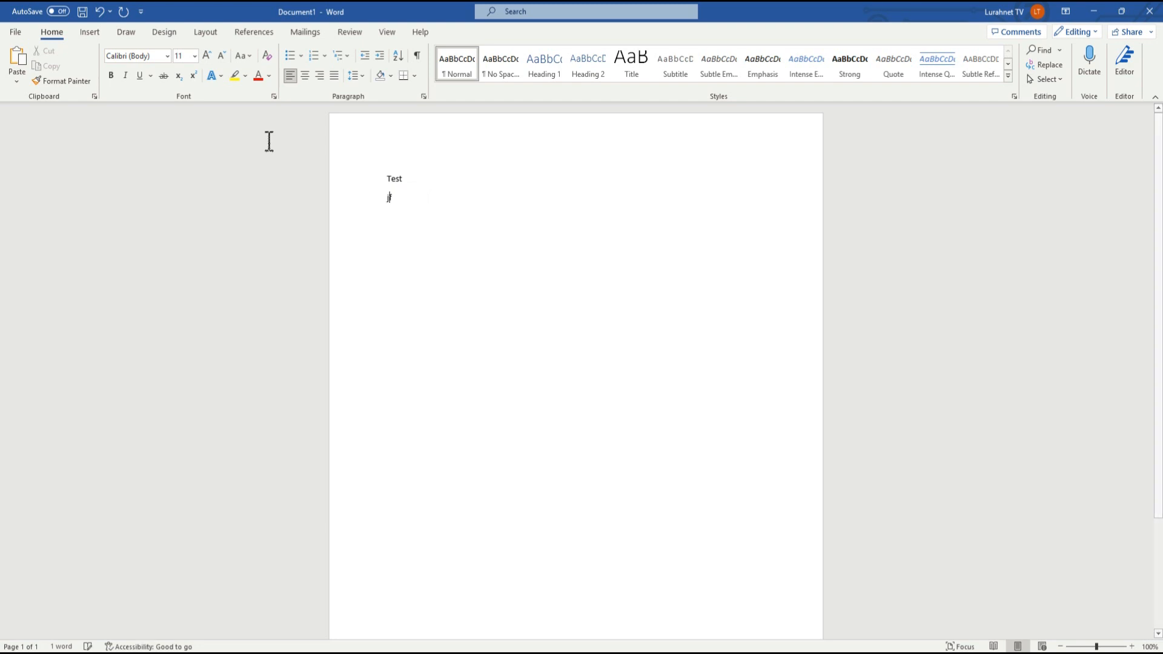
text(fjsafsjfsjfjfsj)
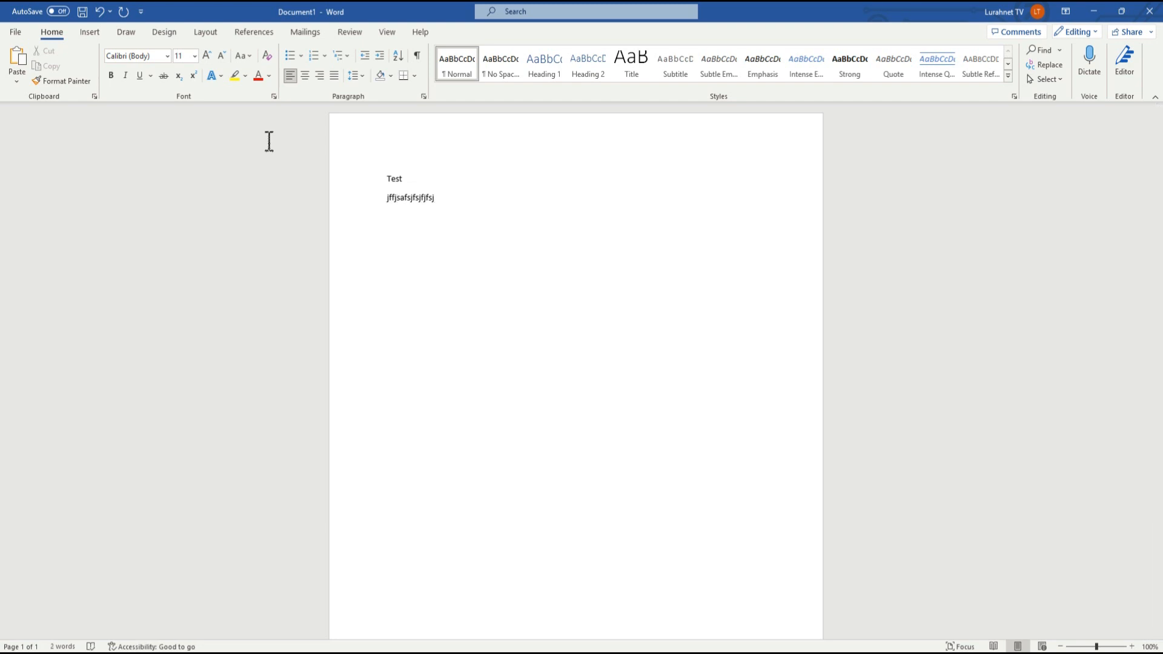
key(ctrl+a)
key(BackSpace)
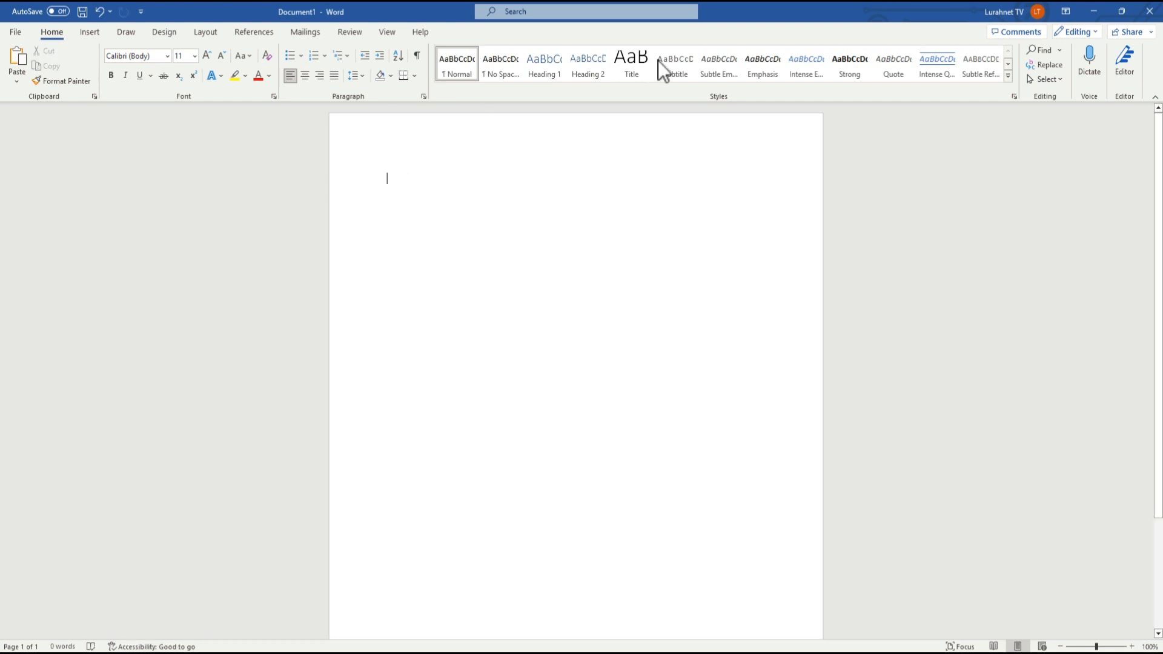
- Show the signed-in account details from the title bar, close them, and reopen them
click(1013, 16)
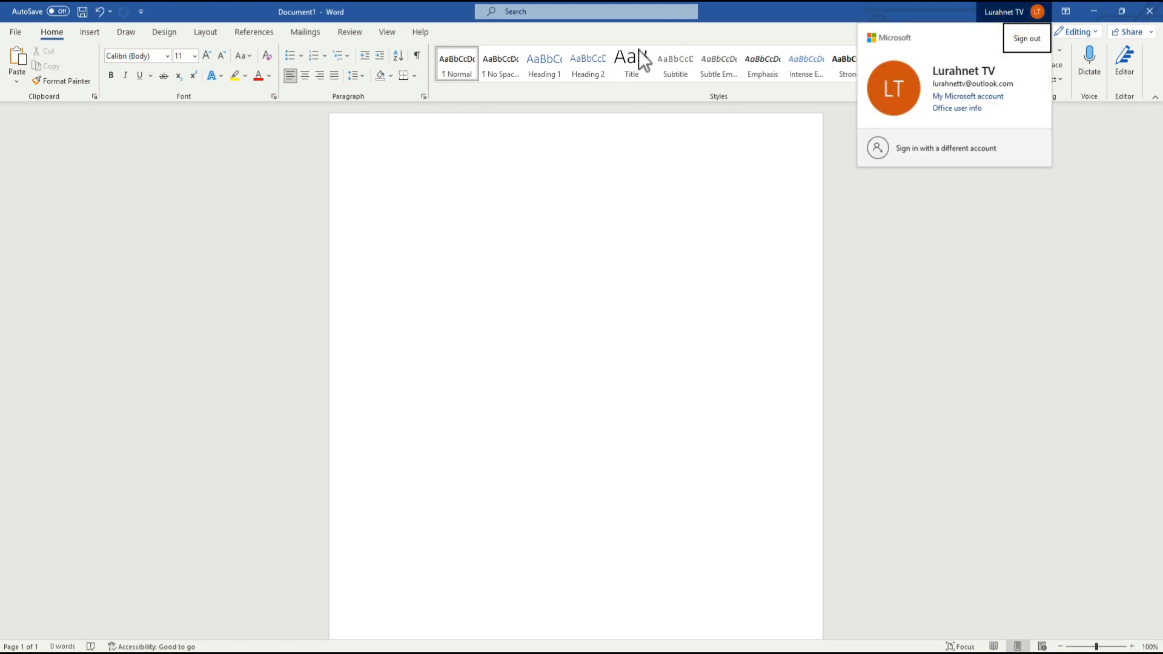
click(566, 236)
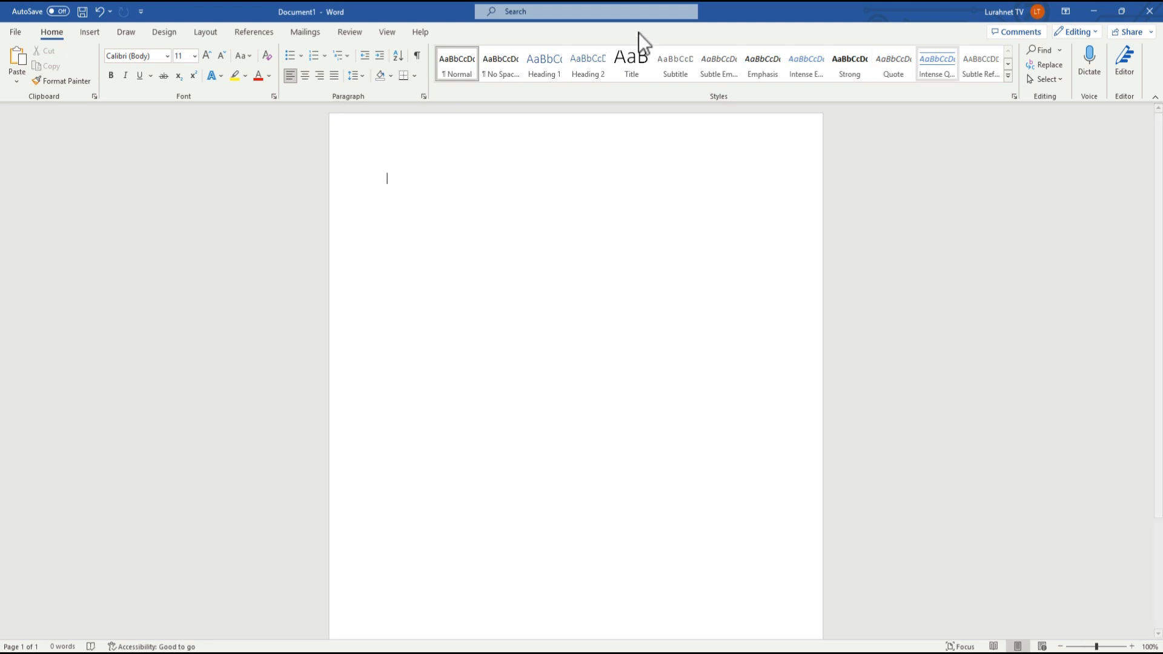
click(999, 12)
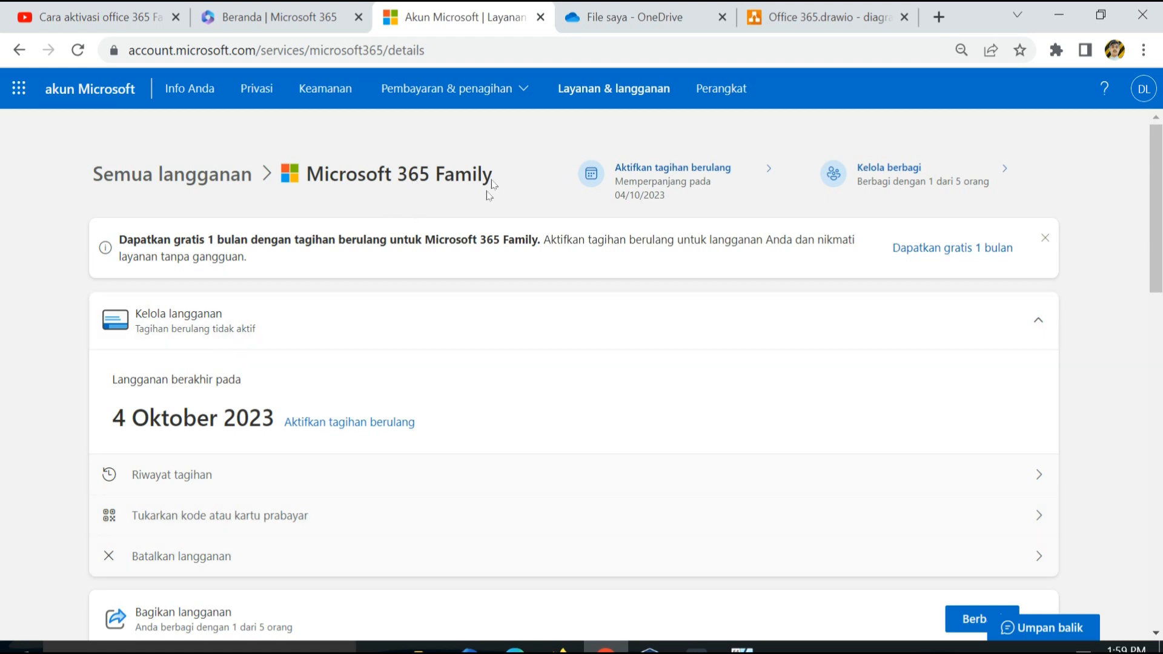
- Select the page address, then open and close the web account menu
click(383, 54)
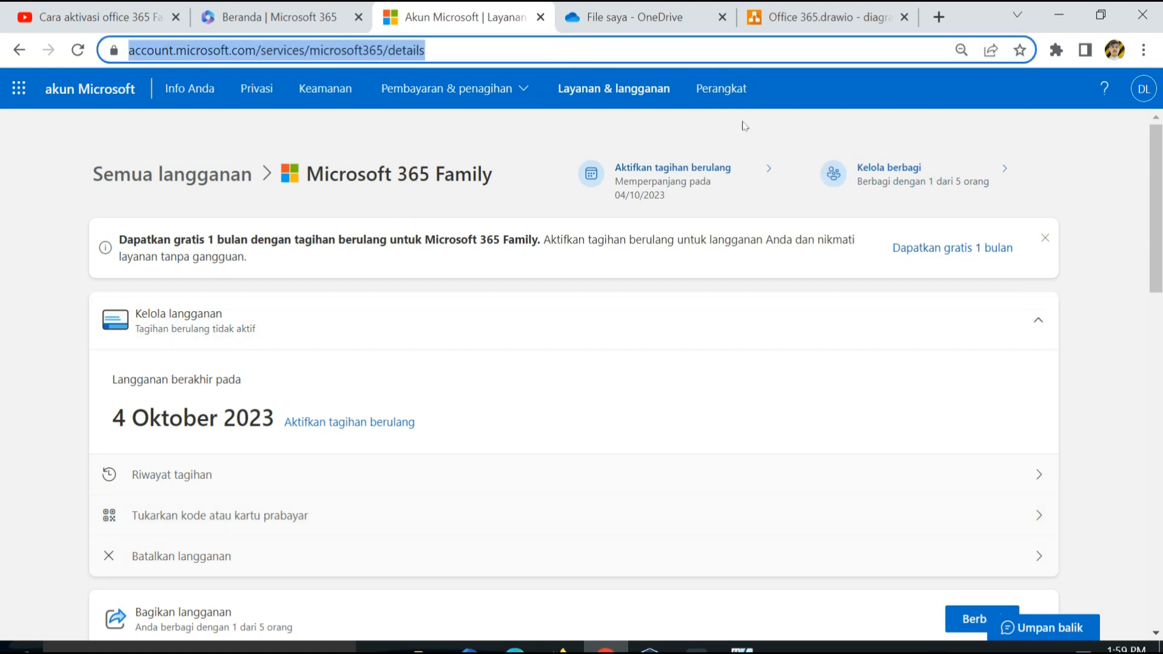
mouse_move(1155, 177)
mouse_down()
mouse_move(1154, 199)
mouse_move(1155, 185)
mouse_up()
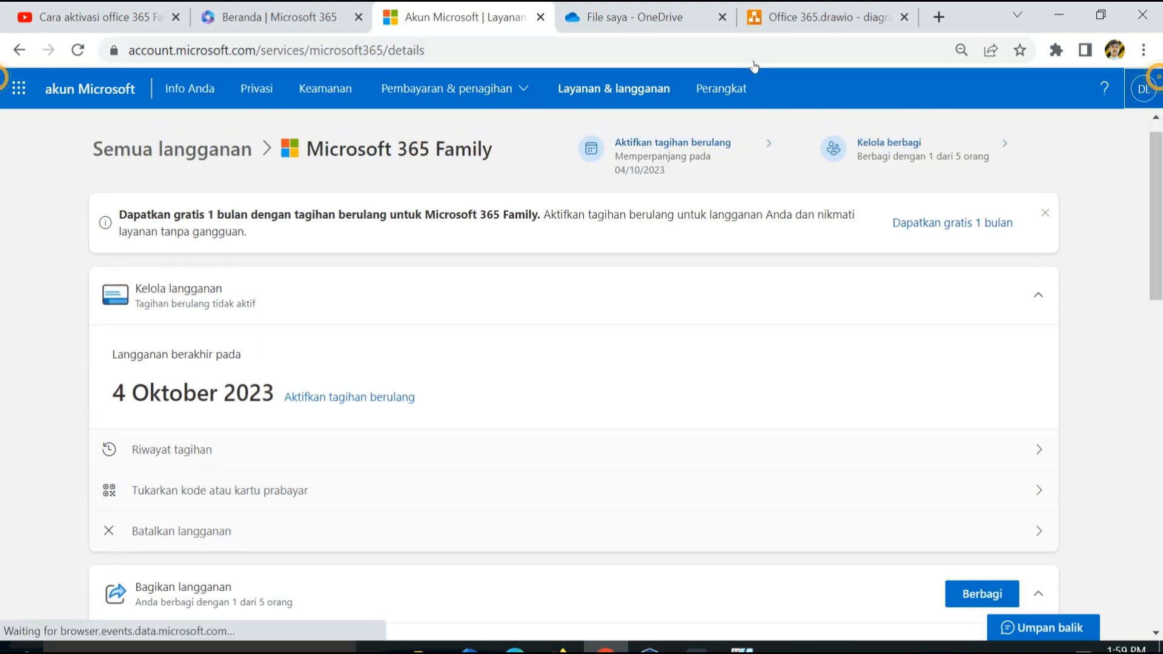
click(1143, 88)
click(1126, 326)
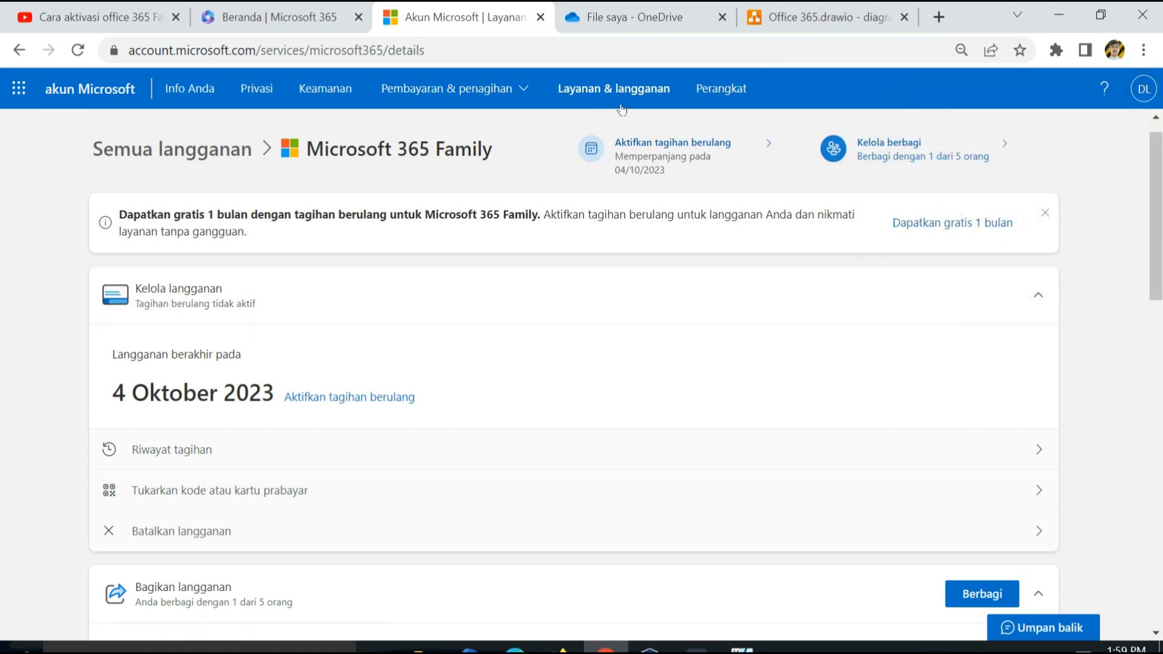
mouse_move(1153, 172)
mouse_down()
mouse_move(1159, 135)
mouse_move(1157, 172)
mouse_up()
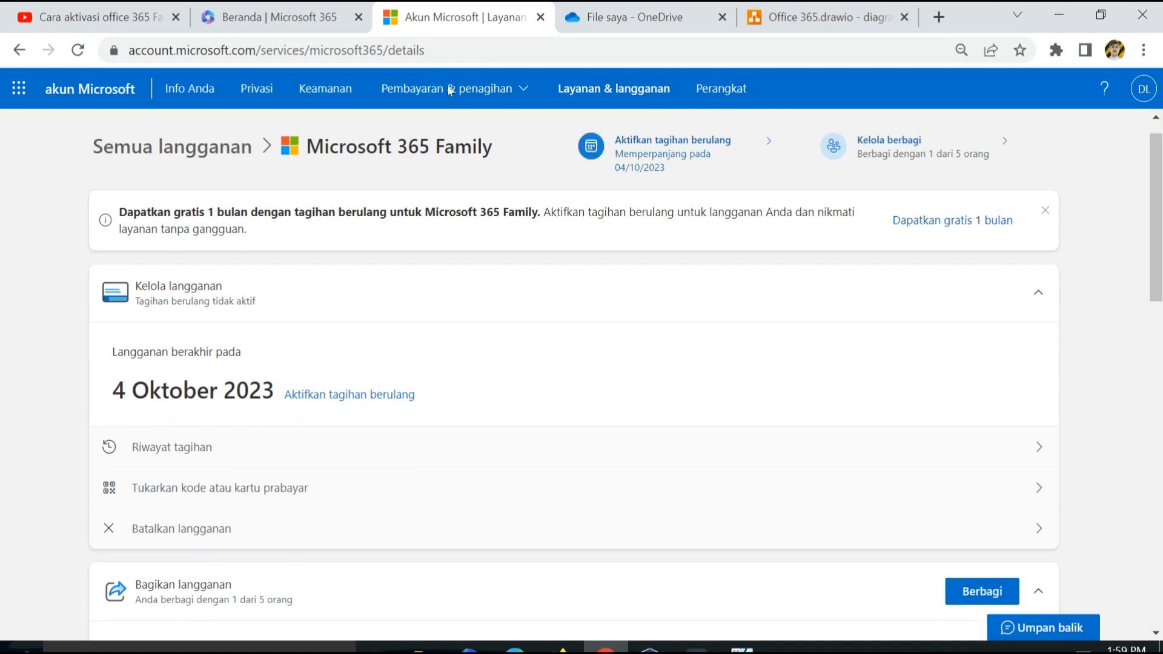
- Highlight the Microsoft keluarga heading and the invited member's name to confirm they're listed
scroll(772, 134, down, 8)
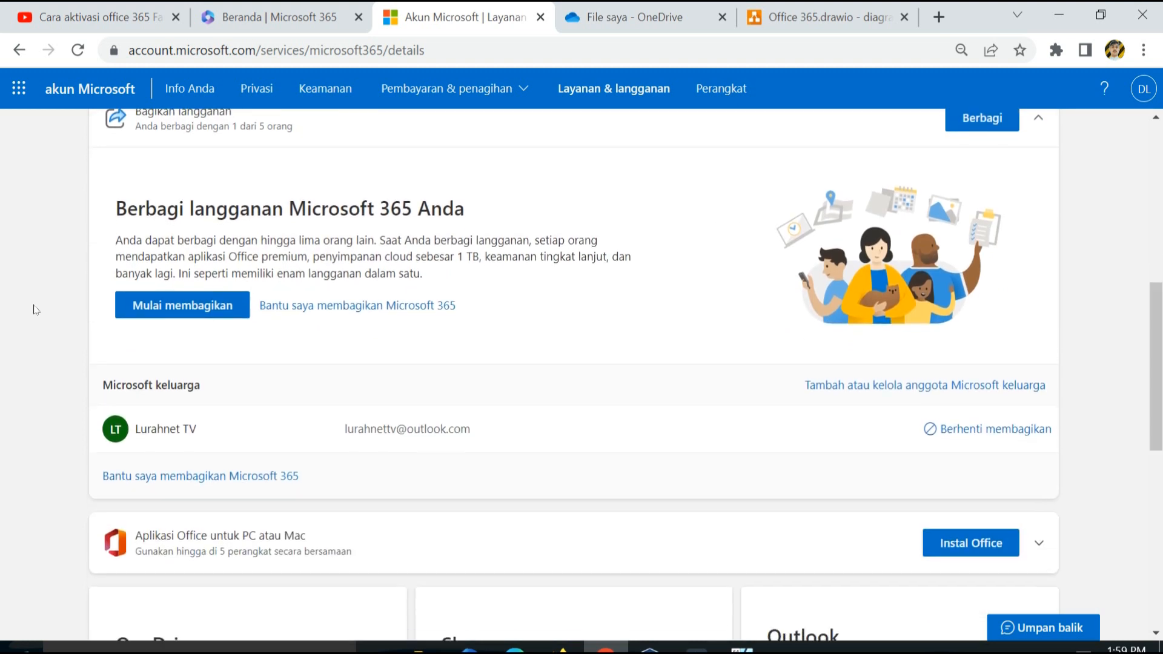
double_click(156, 429)
click(155, 429)
drag(98, 384, 194, 385)
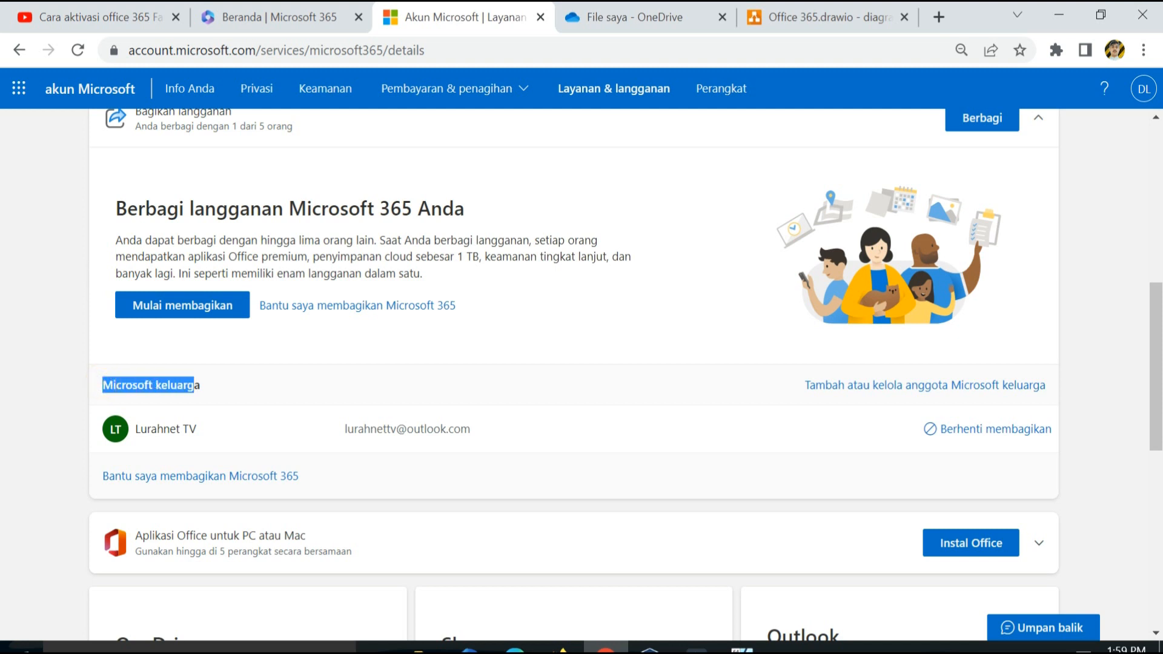
drag(135, 427, 243, 430)
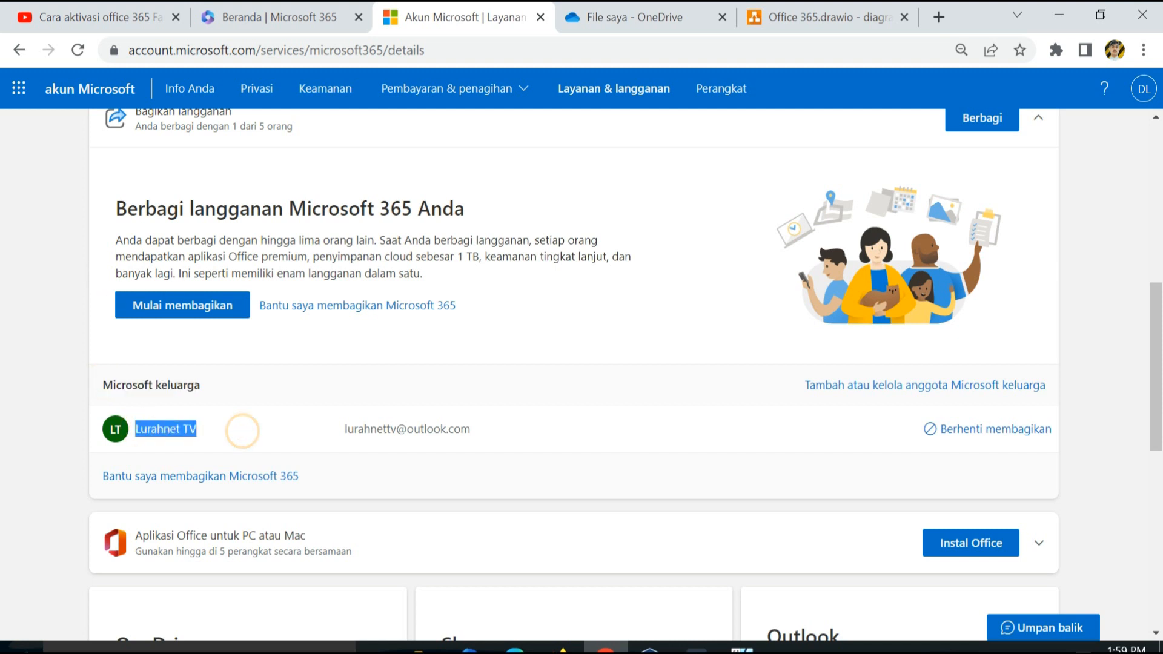
click(547, 431)
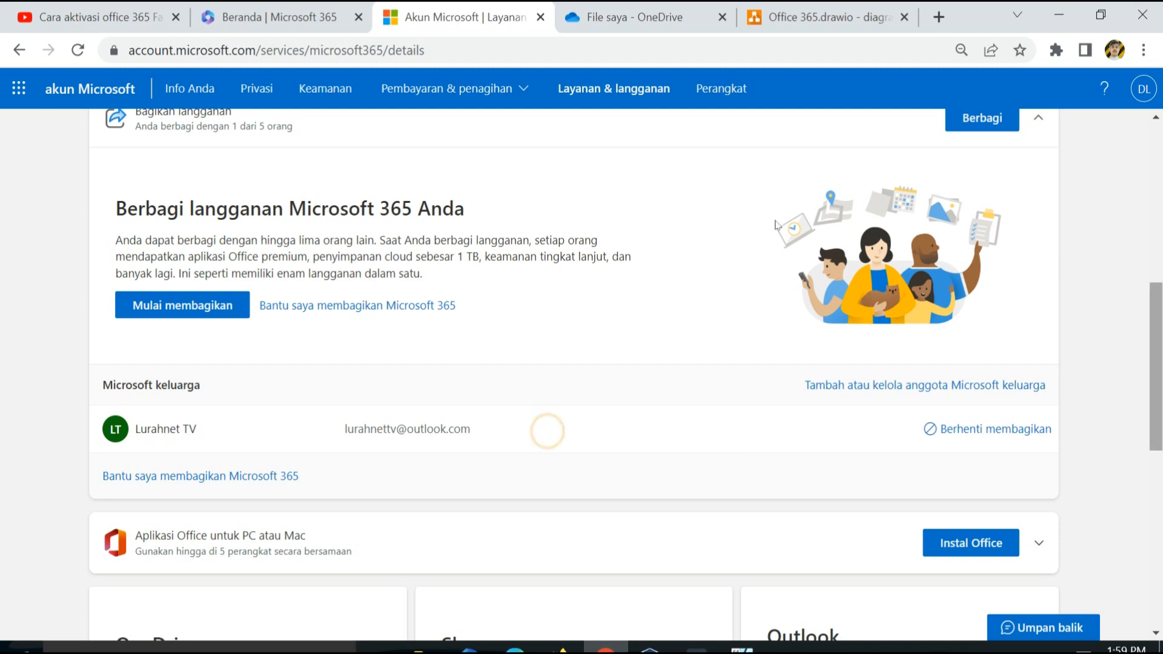
scroll(775, 249, down, 2)
scroll(776, 250, down, 1)
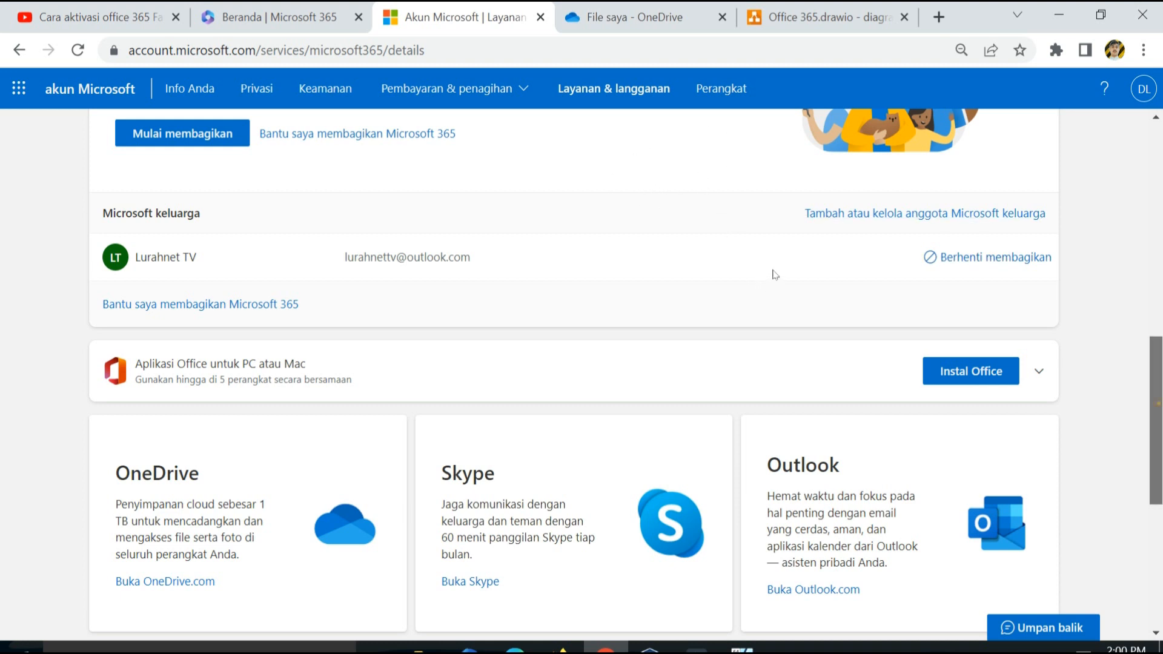
scroll(774, 275, up, 12)
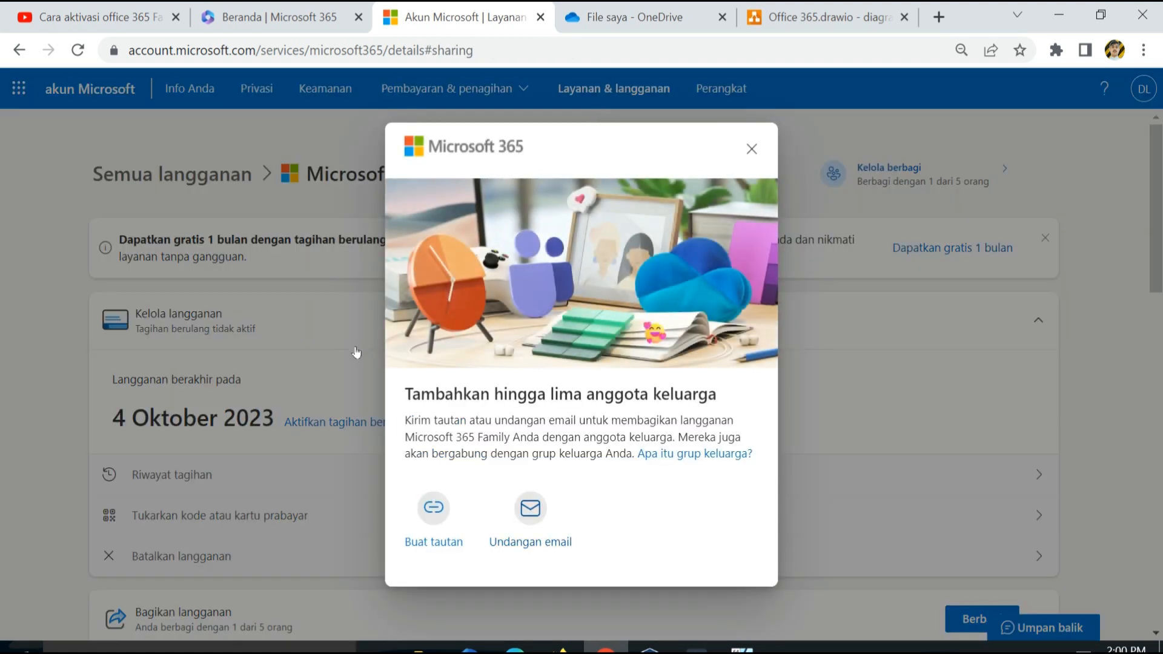
click(532, 512)
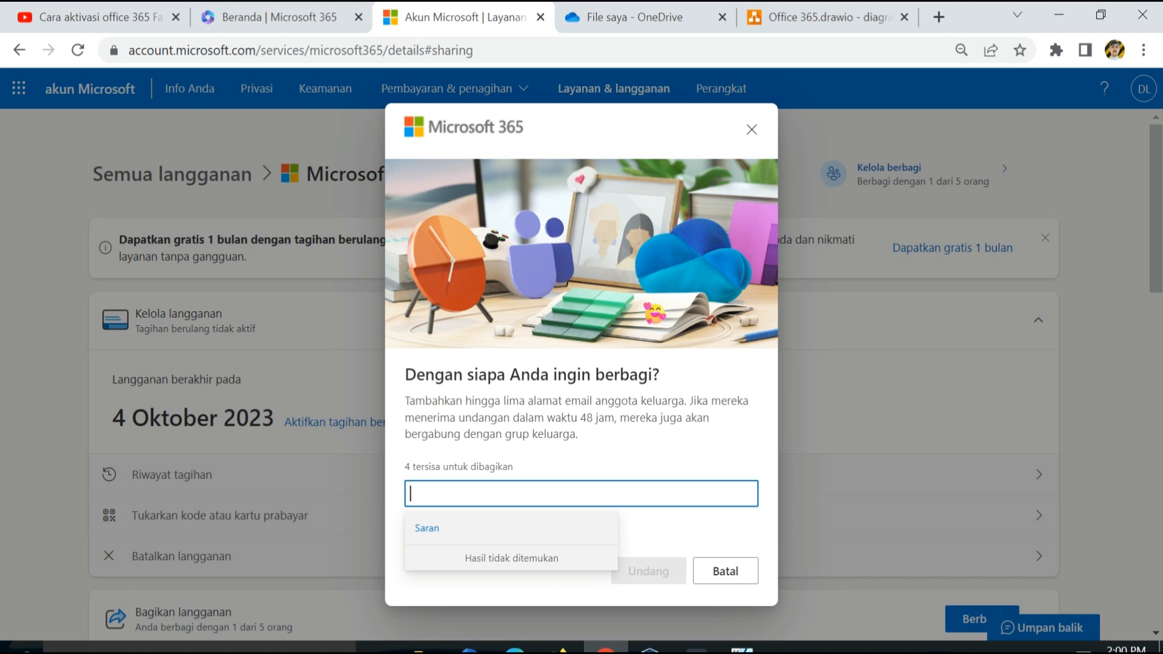
click(751, 129)
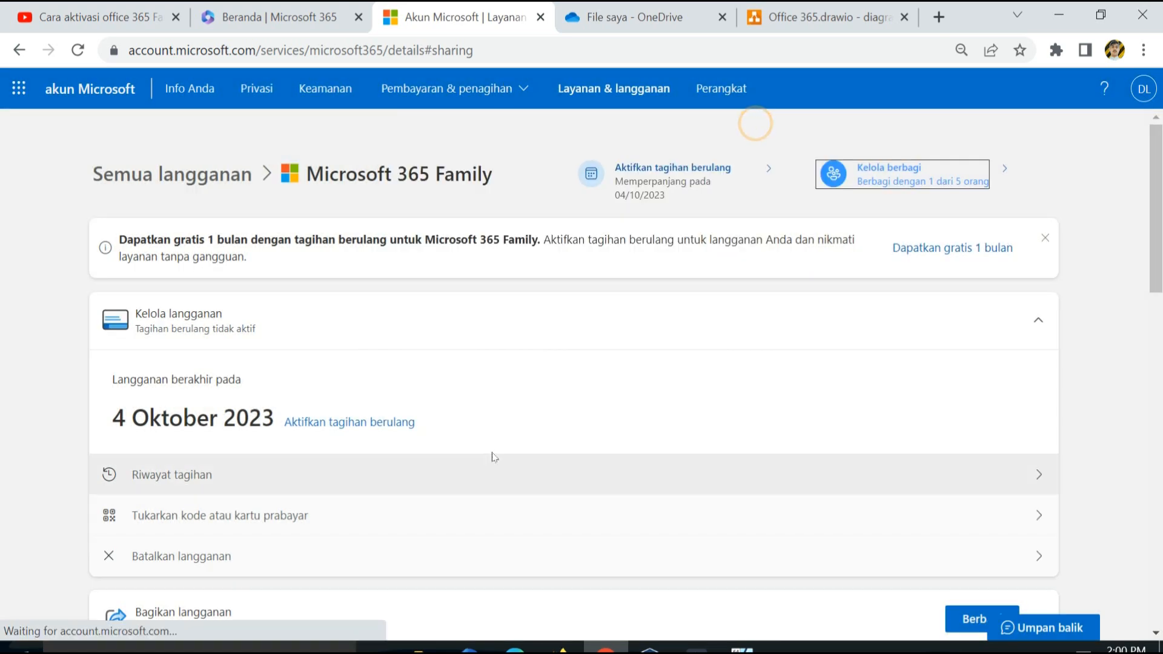